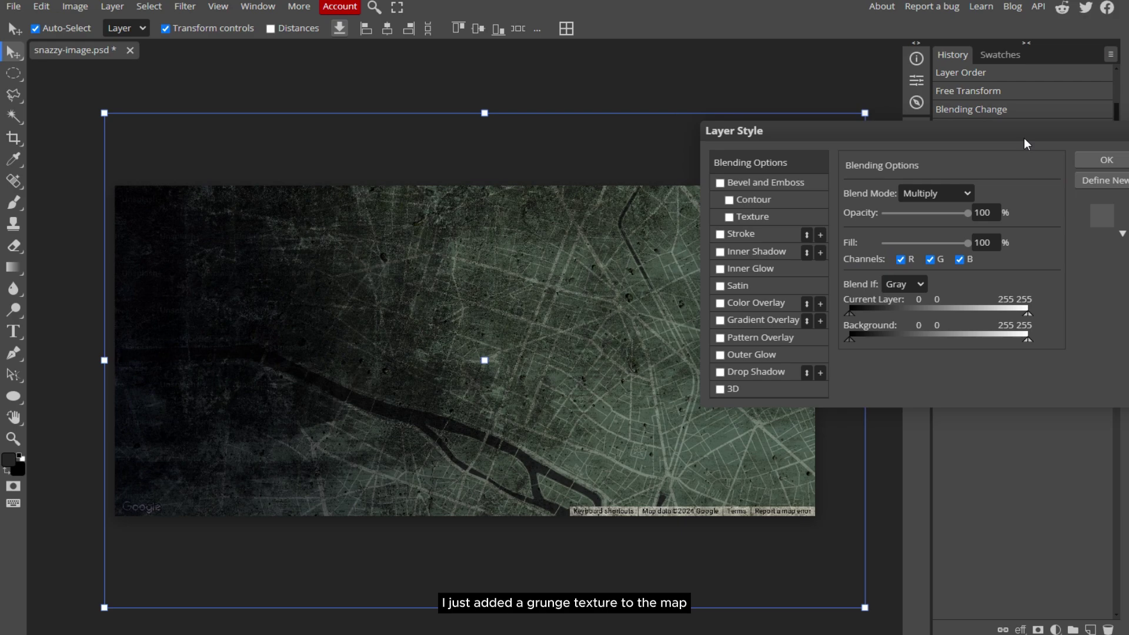
Split the texture's Underlying Layer blend-if sliders to 0/105 and 92/255 so the map shows through.
{"action": "left_click_drag", "start_coordinate": [1026, 144], "coordinate": [1055, 137]}
{"action": "left_click_drag", "start_coordinate": [878, 333], "coordinate": [950, 332]}
{"action": "left_click_drag", "start_coordinate": [1064, 340], "coordinate": [941, 332]}
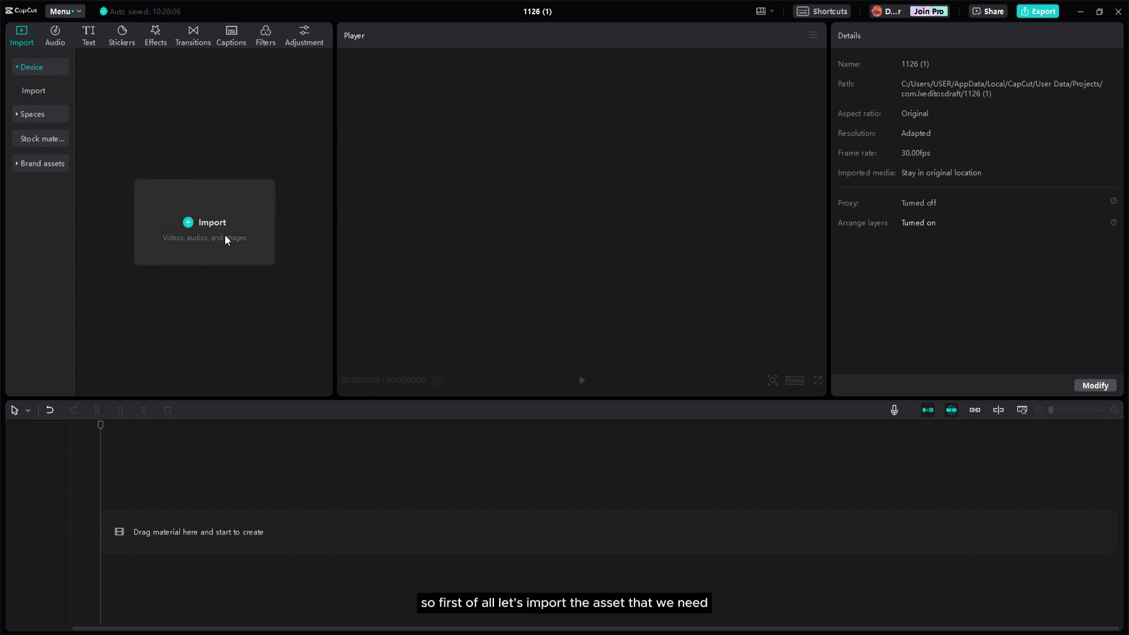
Import the asset folder and place New Project (1).jpg on the timeline, stretched to 10 seconds.
{"action": "left_click", "coordinate": [194, 235]}
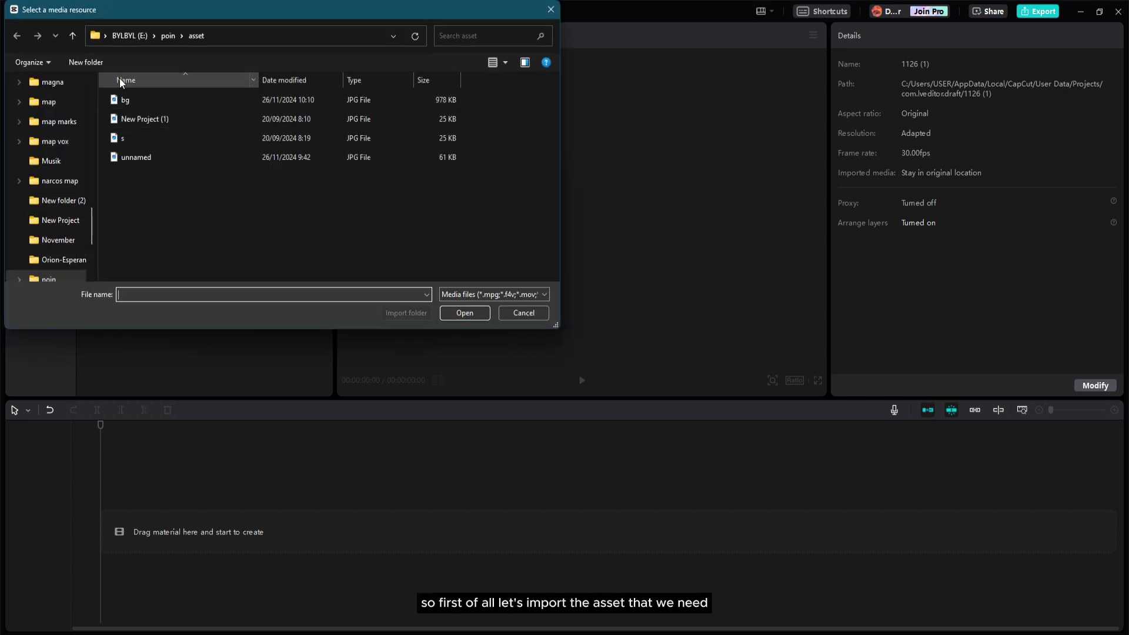
{"action": "left_click", "coordinate": [405, 312]}
{"action": "double_click", "coordinate": [121, 157]}
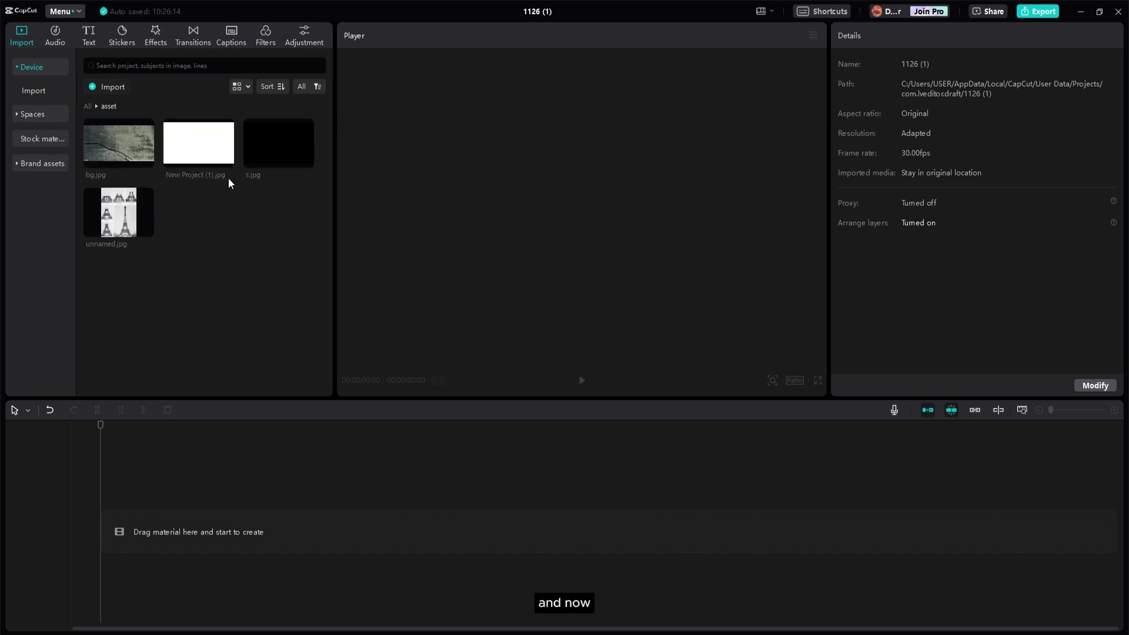
{"action": "left_click_drag", "start_coordinate": [193, 143], "coordinate": [117, 534]}
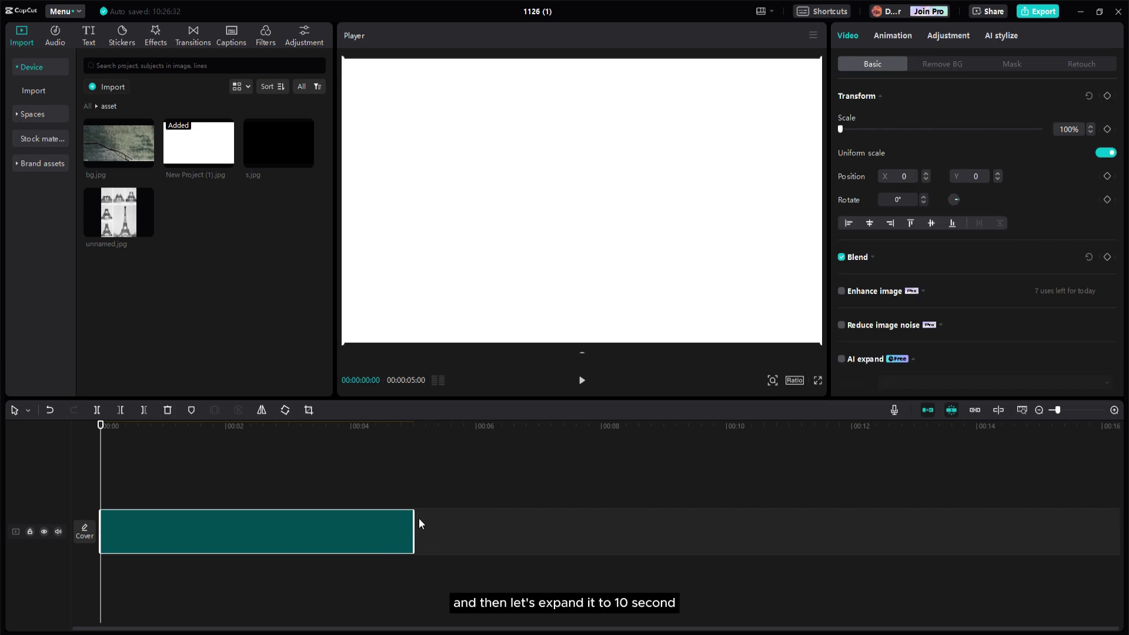
{"action": "left_click_drag", "start_coordinate": [413, 517], "coordinate": [732, 520]}
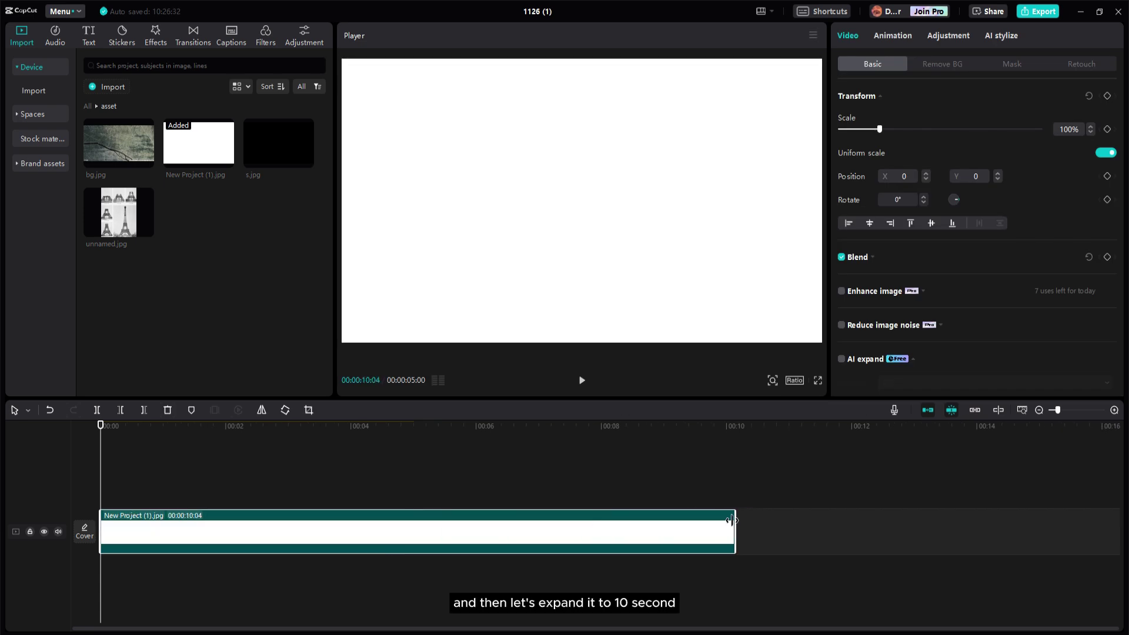
Apply a Rectangle mask and squash it into a wide, thin line of height 19.
{"action": "left_click", "coordinate": [1013, 64]}
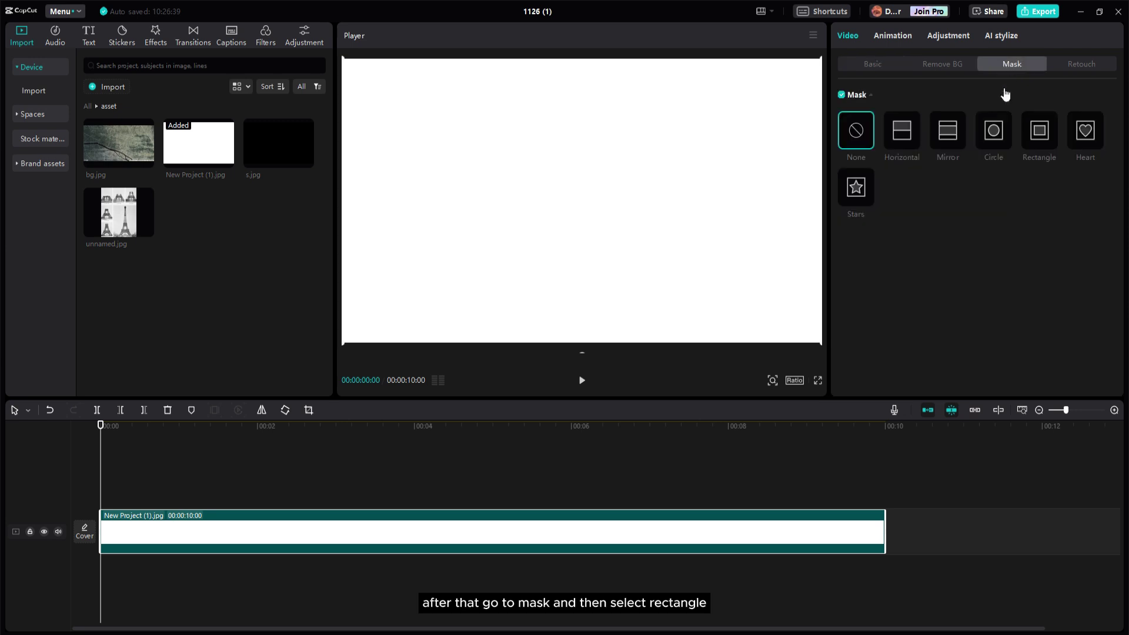
{"action": "left_click", "coordinate": [1039, 133]}
{"action": "left_click_drag", "start_coordinate": [703, 202], "coordinate": [795, 204]}
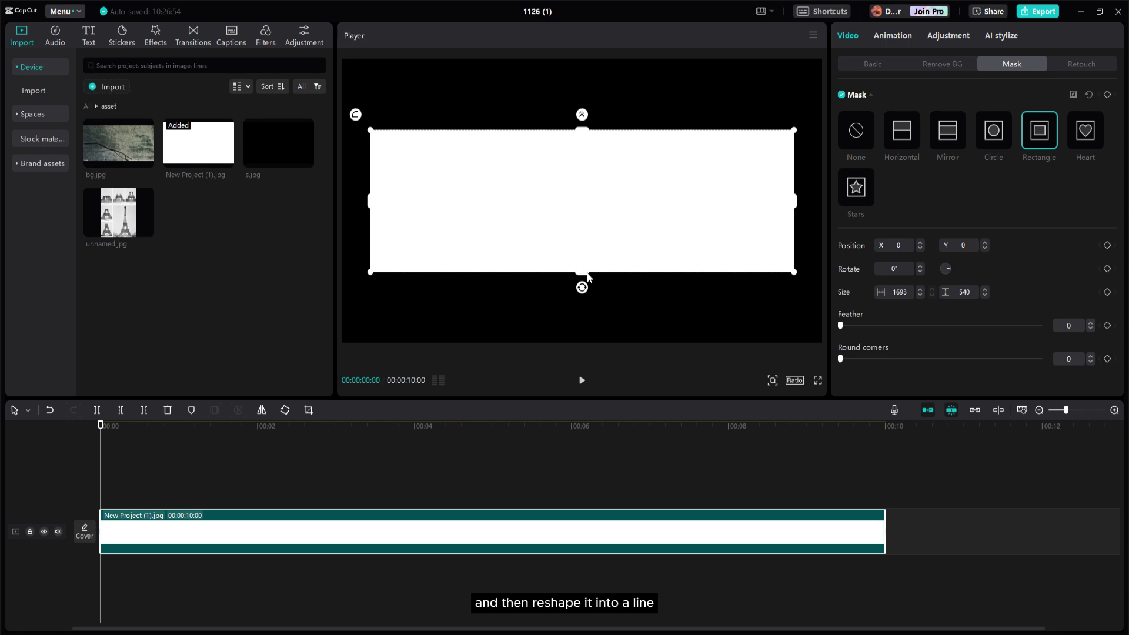
{"action": "left_click_drag", "start_coordinate": [587, 272], "coordinate": [590, 203]}
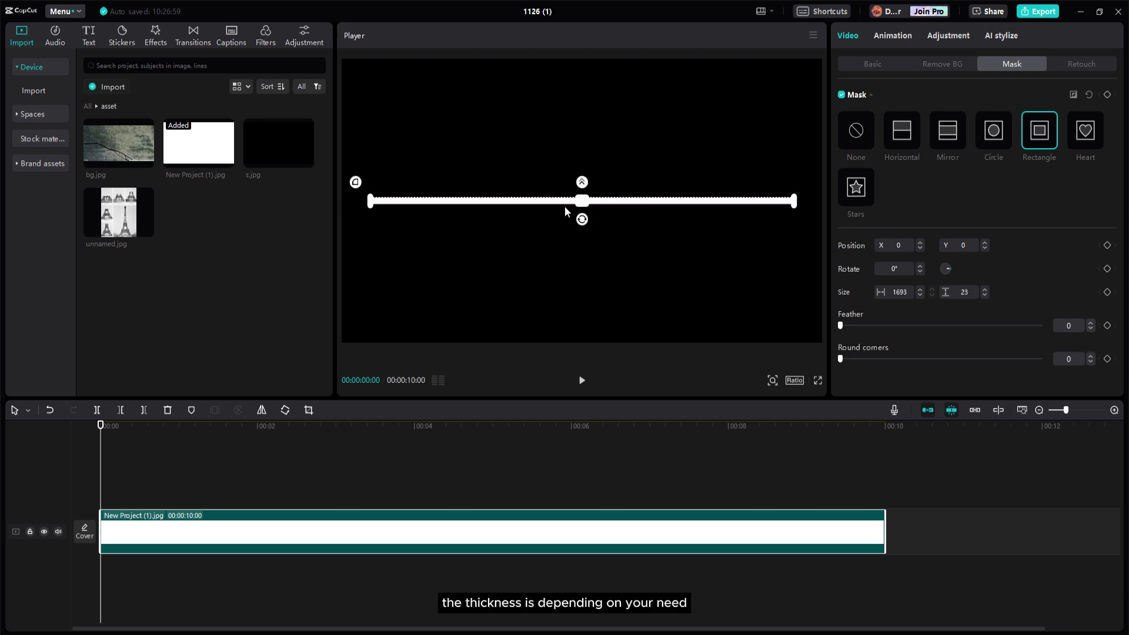
{"action": "left_click_drag", "start_coordinate": [584, 208], "coordinate": [584, 209]}
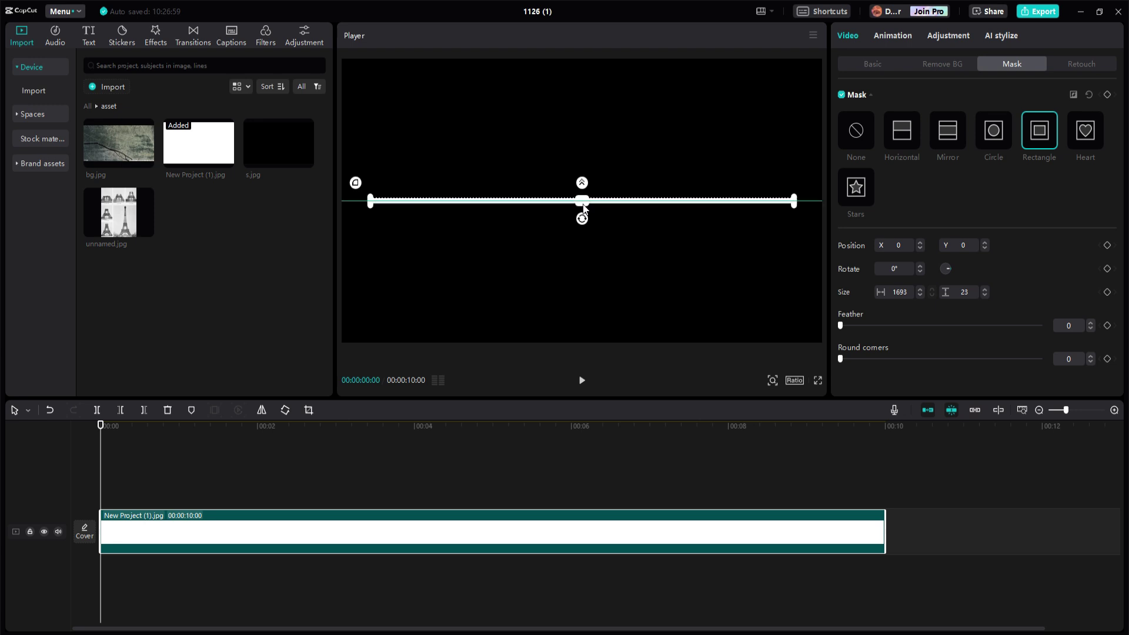
{"action": "left_click_drag", "start_coordinate": [584, 209], "coordinate": [586, 209]}
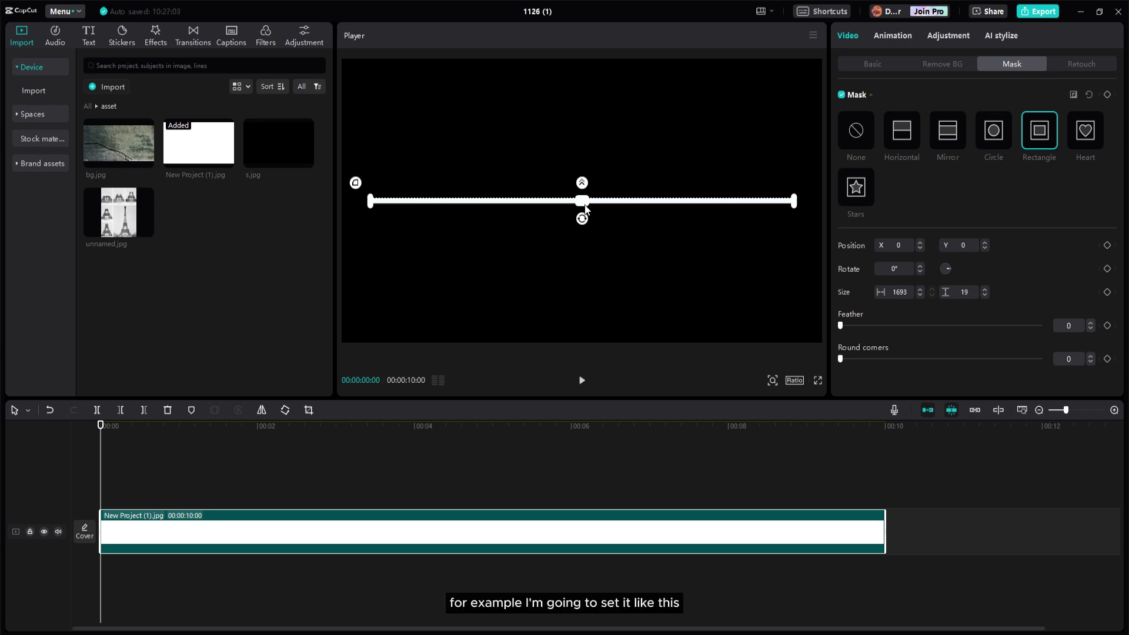
{"action": "left_click", "coordinate": [876, 64]}
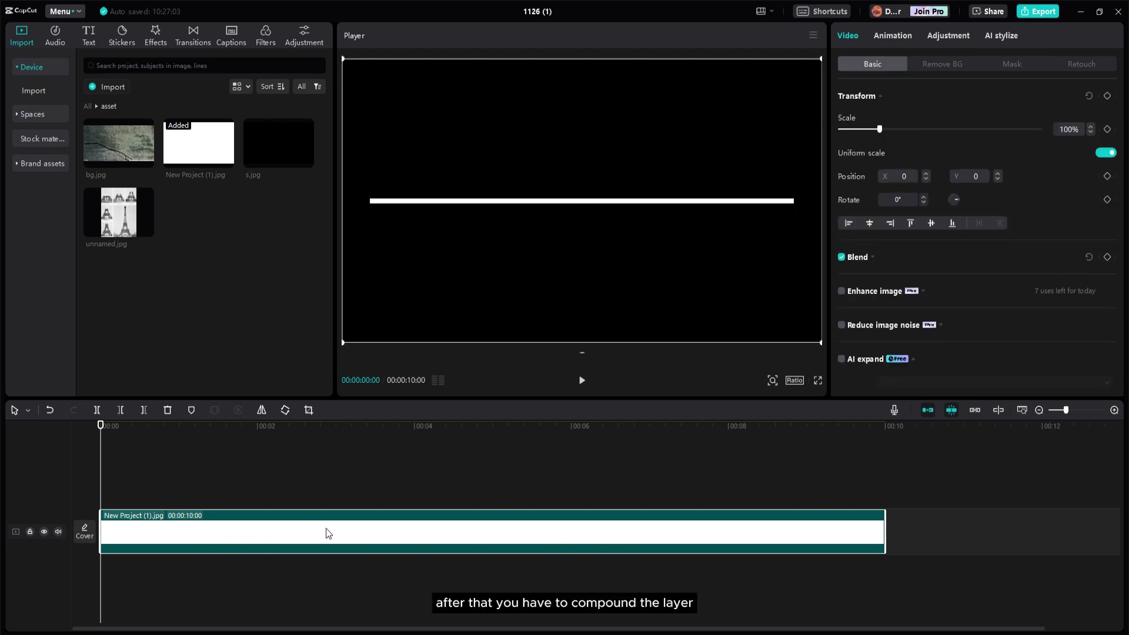
Make the line a compound clip with a -90° Horizontal mask keyframed to hide it.
{"action": "right_click", "coordinate": [385, 528]}
{"action": "left_click", "coordinate": [455, 398]}
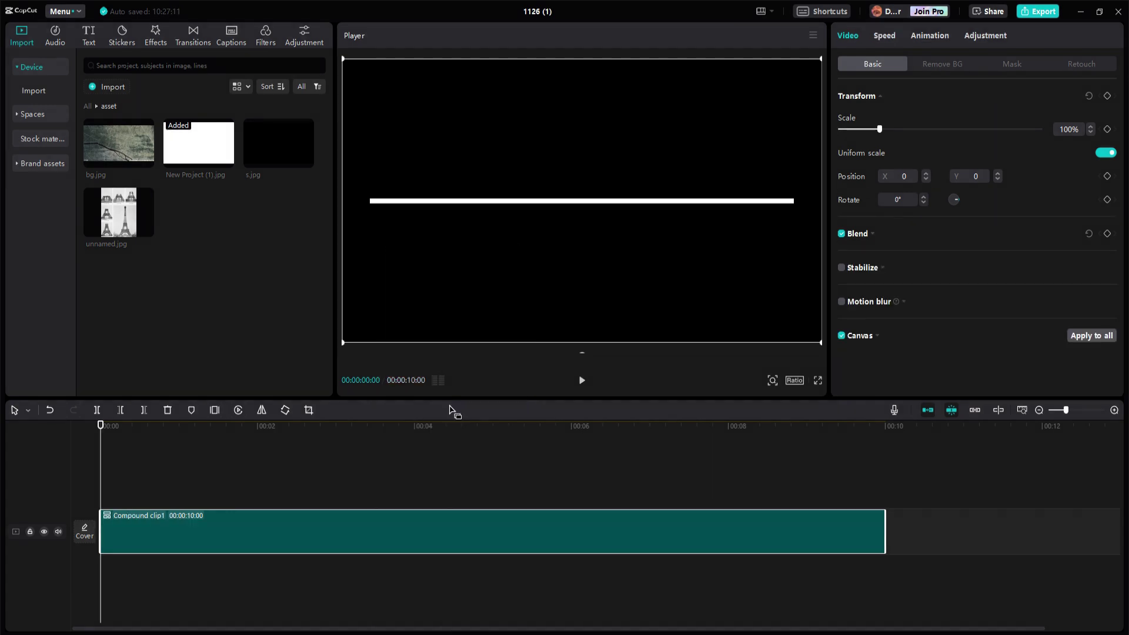
{"action": "left_click", "coordinate": [1014, 68]}
{"action": "left_click", "coordinate": [903, 136]}
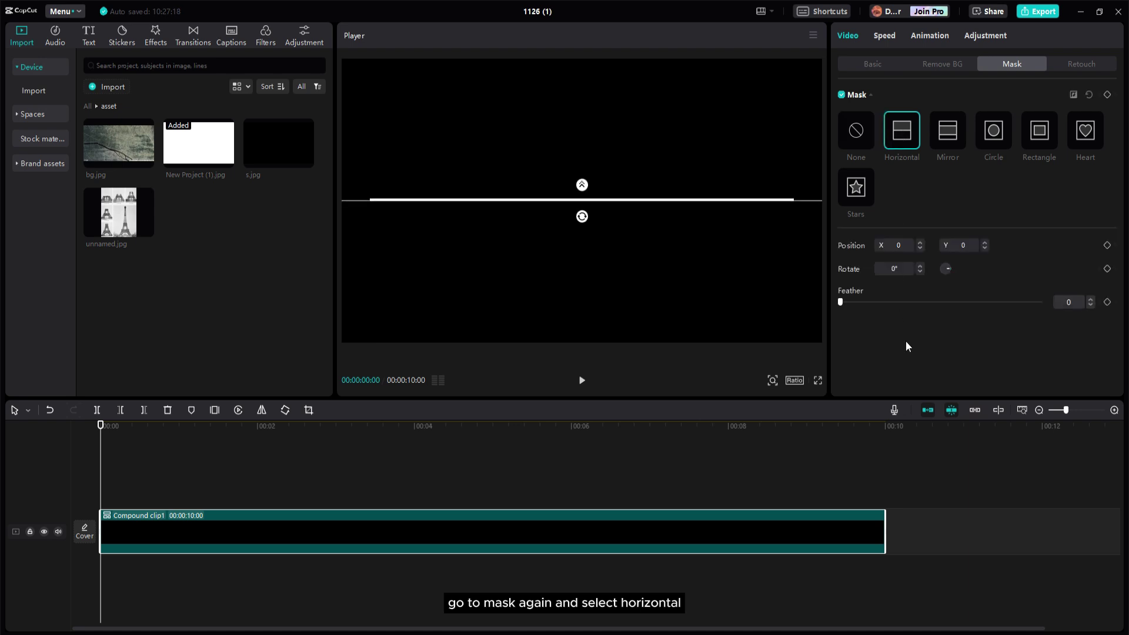
{"action": "left_click_drag", "start_coordinate": [581, 216], "coordinate": [605, 202]}
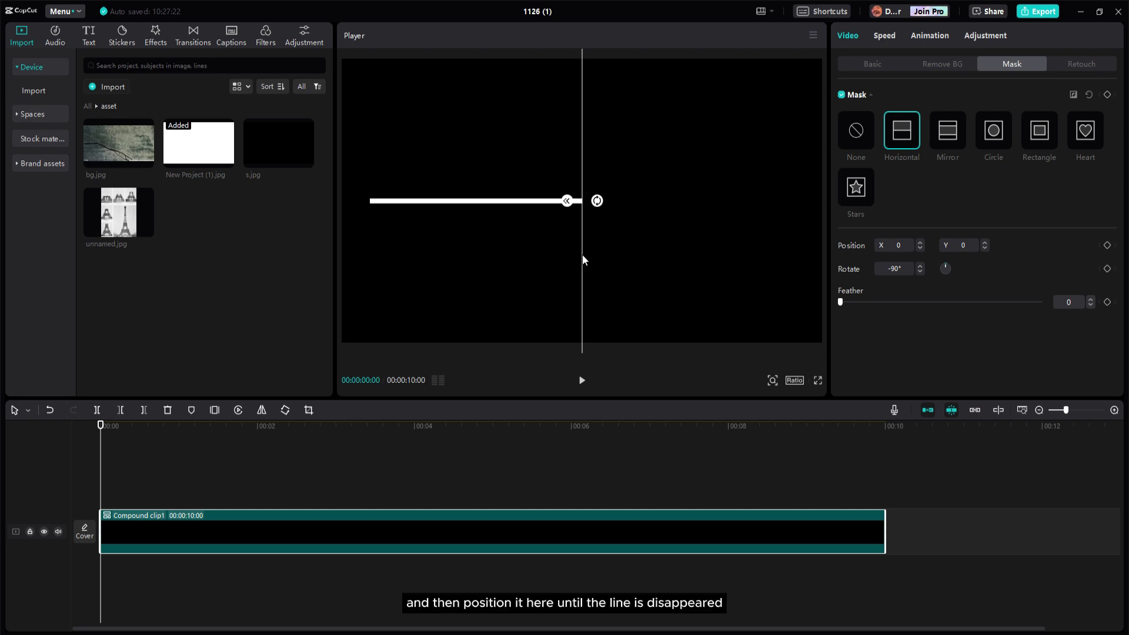
{"action": "left_click_drag", "start_coordinate": [582, 255], "coordinate": [362, 241]}
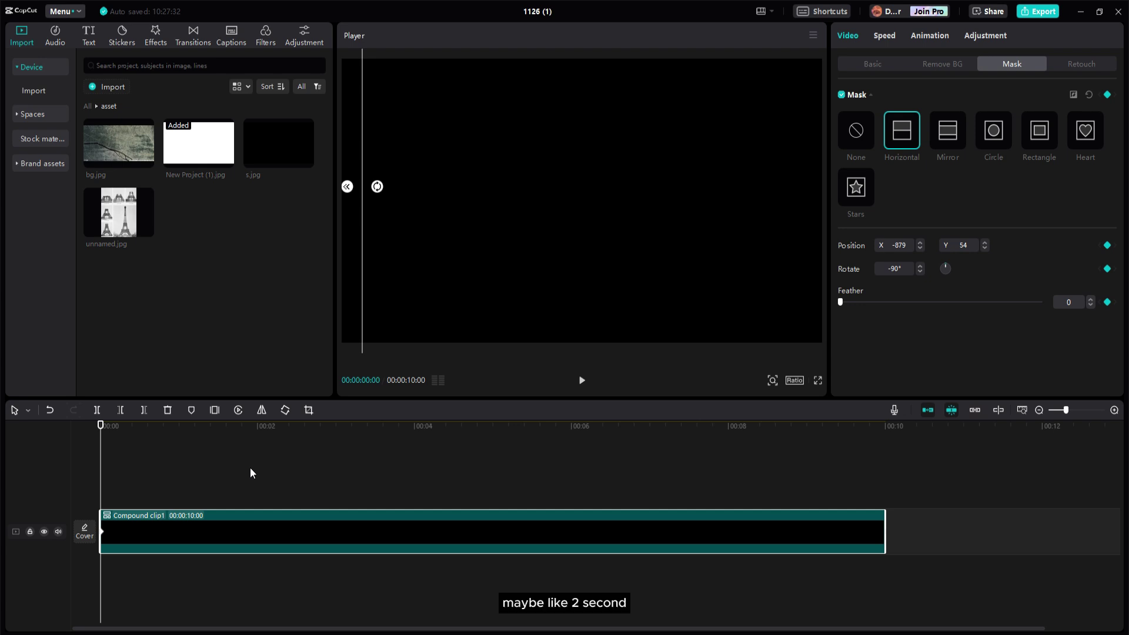
At frame 20, keyframe the mask fully revealing the line, then preview the wipe.
{"action": "key", "text": "Right"}
{"action": "key", "text": "Right"}
{"action": "key", "text": "Right"}
{"action": "key", "text": "Right"}
{"action": "key", "text": "Right"}
{"action": "key", "text": "Right"}
{"action": "key", "text": "Right"}
{"action": "key", "text": "Right"}
{"action": "key", "text": "Right"}
{"action": "key", "text": "Right"}
{"action": "key", "text": "Right"}
{"action": "key", "text": "Right"}
{"action": "key", "text": "Right"}
{"action": "key", "text": "Right"}
{"action": "key", "text": "Right"}
{"action": "key", "text": "Right"}
{"action": "key", "text": "Right"}
{"action": "key", "text": "Right"}
{"action": "key", "text": "Right"}
{"action": "key", "text": "Right"}
{"action": "key", "text": "ctrl+z"}
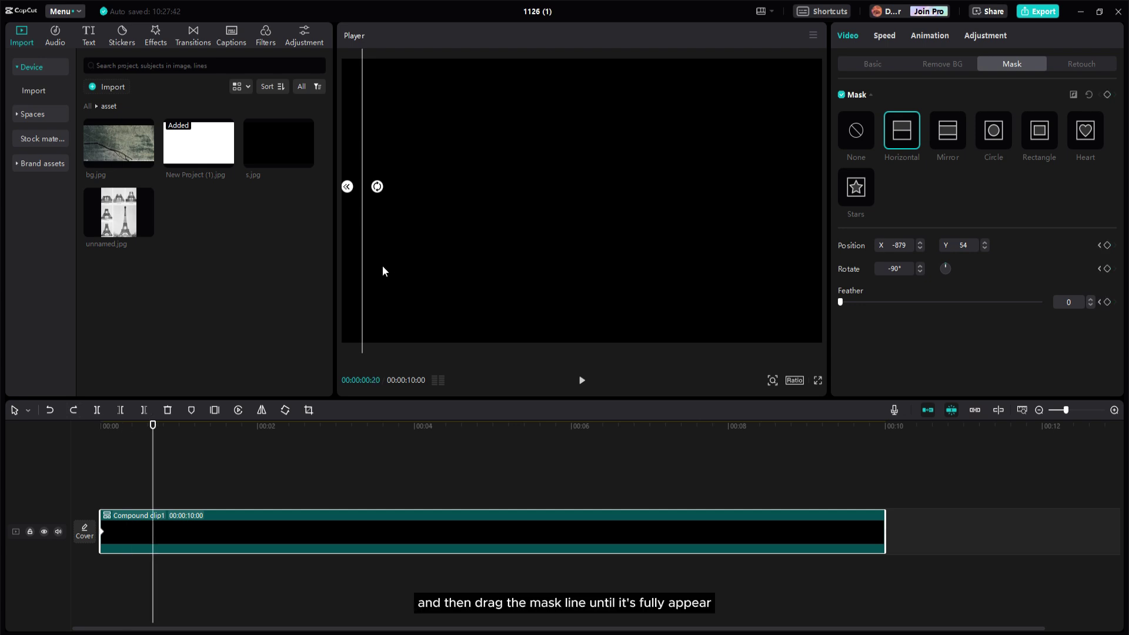
{"action": "left_click_drag", "start_coordinate": [363, 269], "coordinate": [809, 269]}
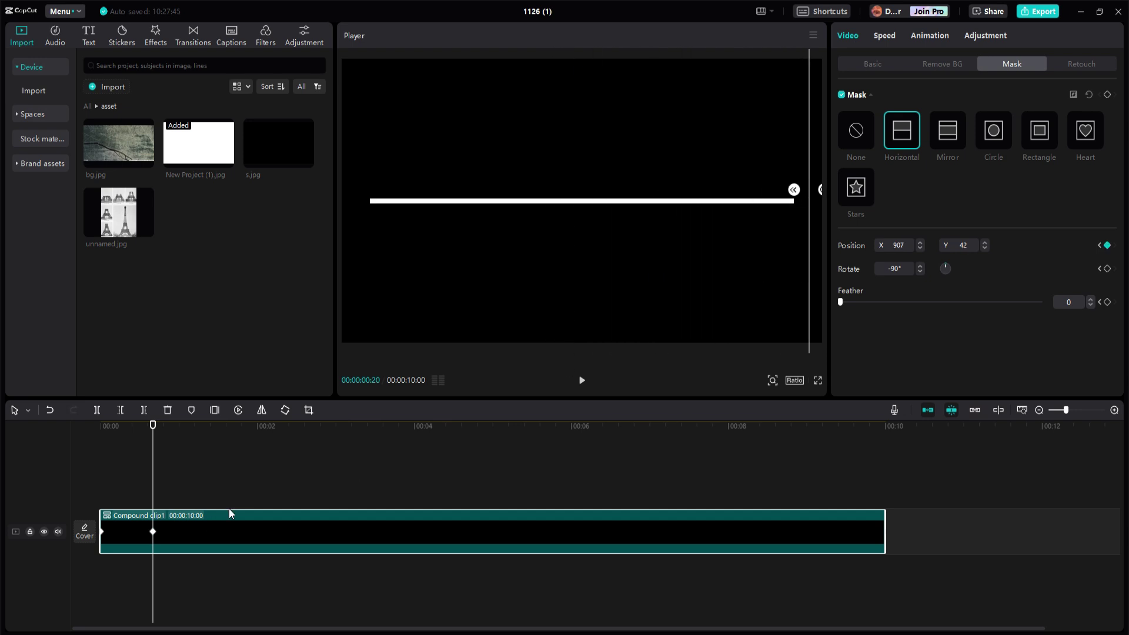
{"action": "key", "text": "Home"}
{"action": "key", "text": "space"}
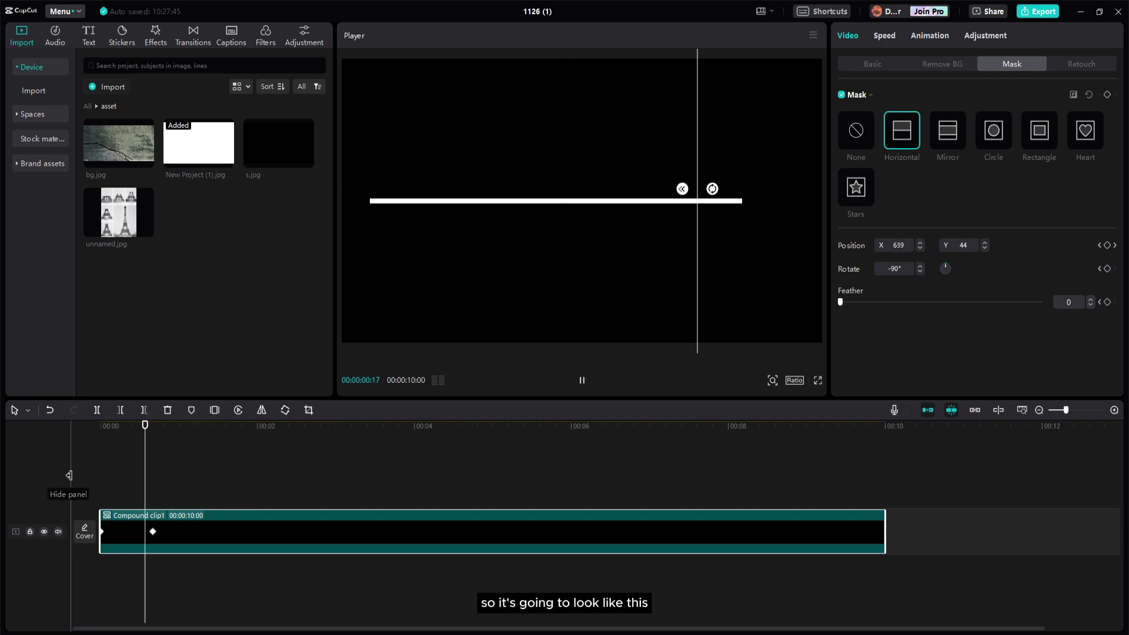
{"action": "left_click", "coordinate": [208, 539]}
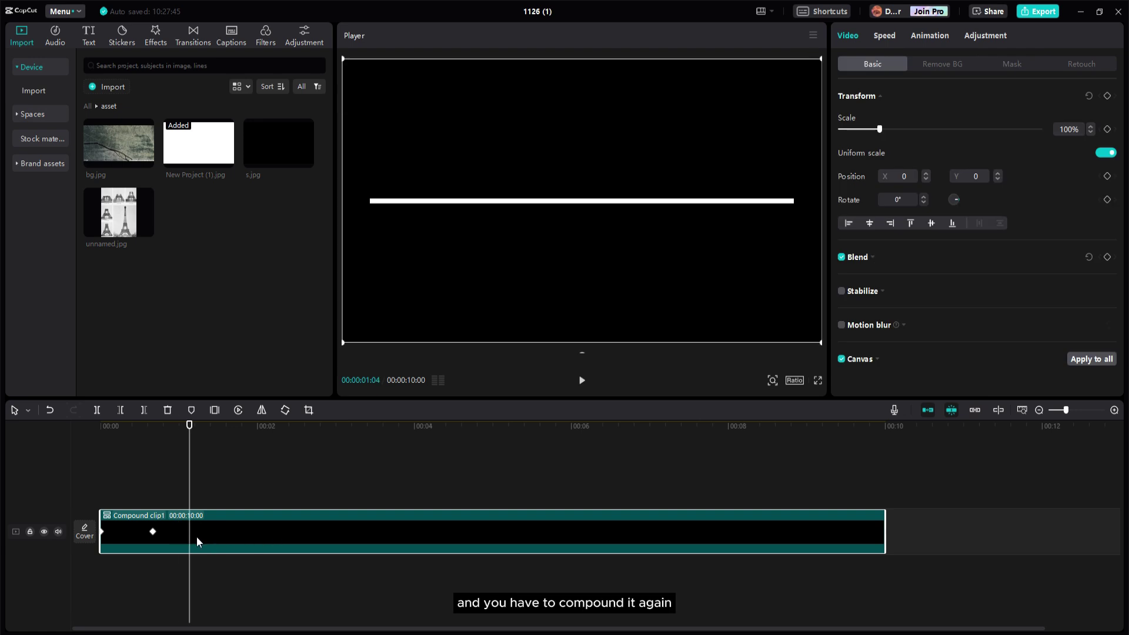
Nest the line into Compound clip2, disable it, and add New Project (1).jpg on a track above.
{"action": "right_click", "coordinate": [196, 536]}
{"action": "left_click", "coordinate": [318, 397]}
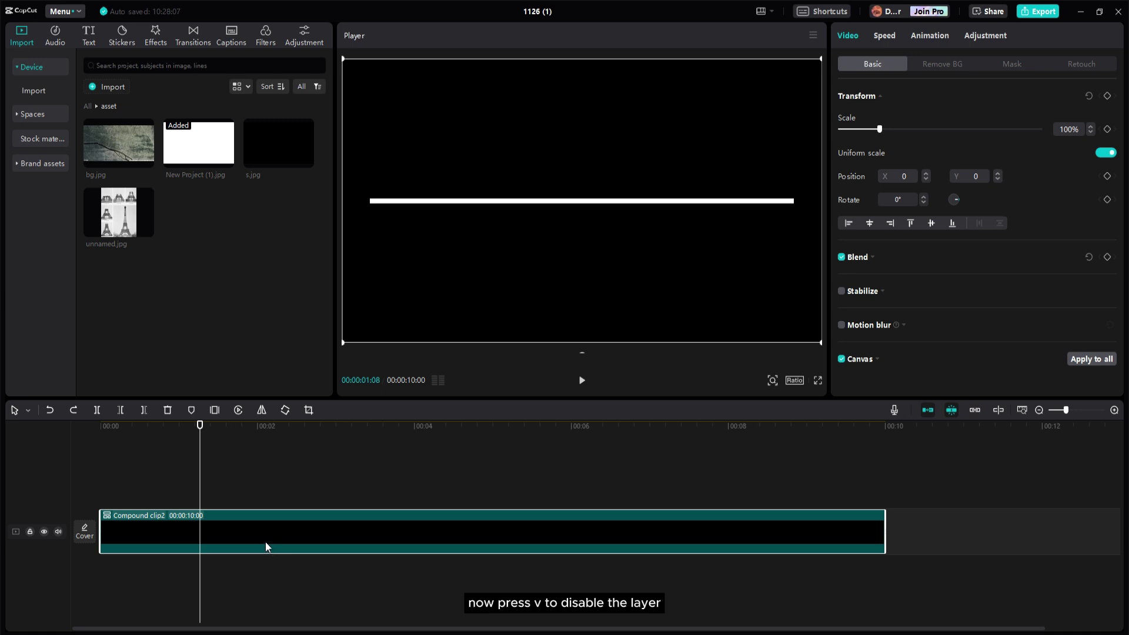
{"action": "key", "text": "v"}
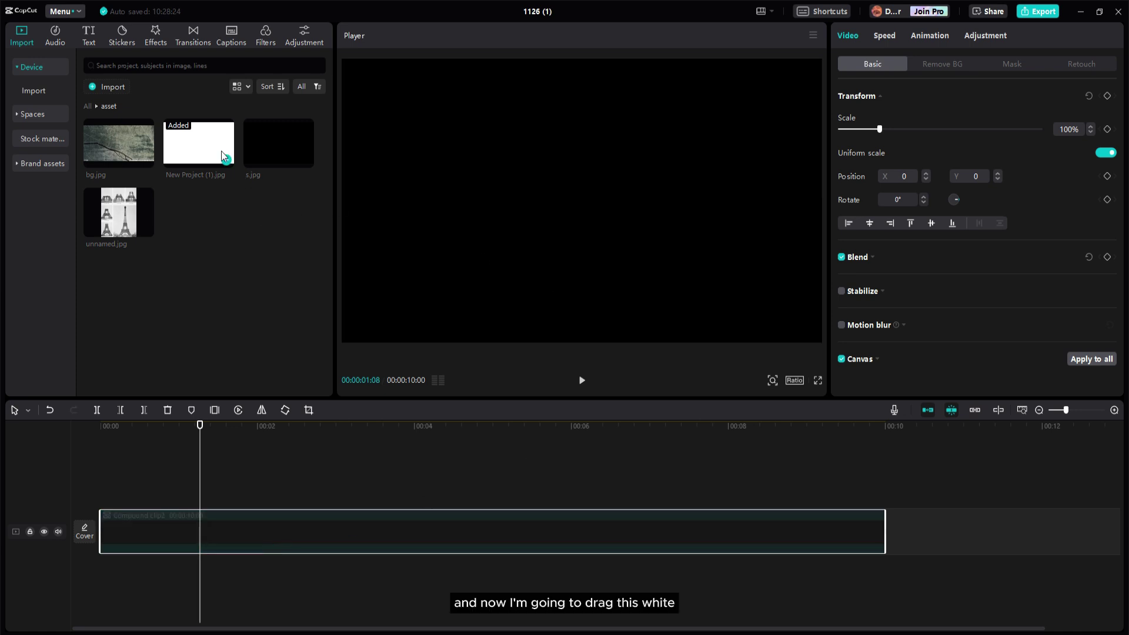
{"action": "left_click_drag", "start_coordinate": [206, 159], "coordinate": [195, 479]}
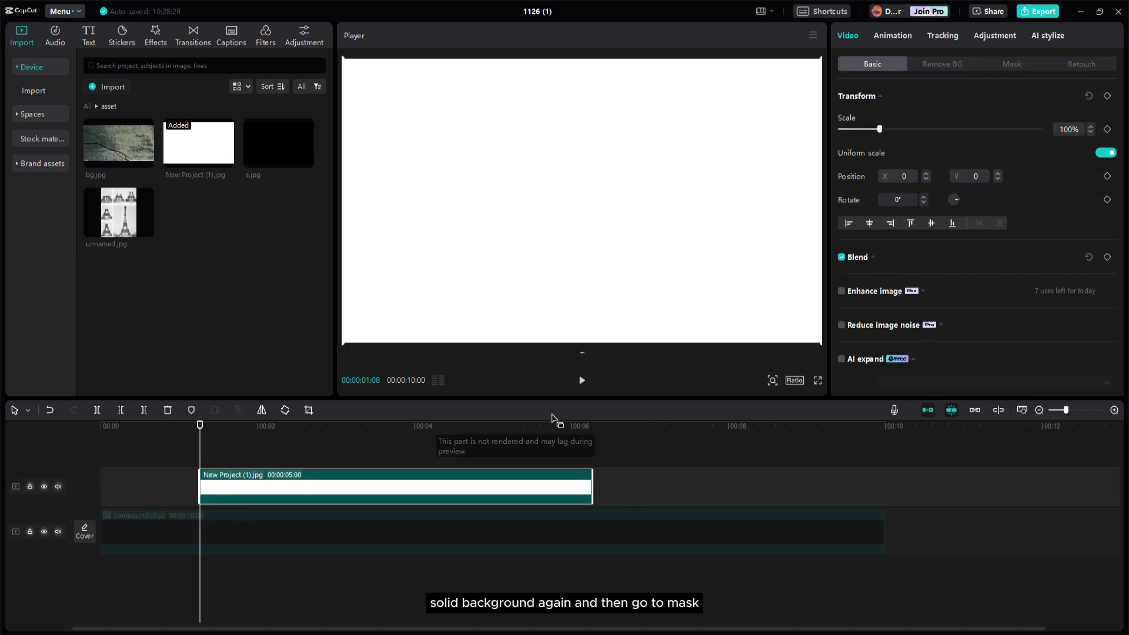
Circle-mask the new white clip, enlarge the disc, and extend the clip to span 0–10 seconds.
{"action": "left_click", "coordinate": [1011, 64]}
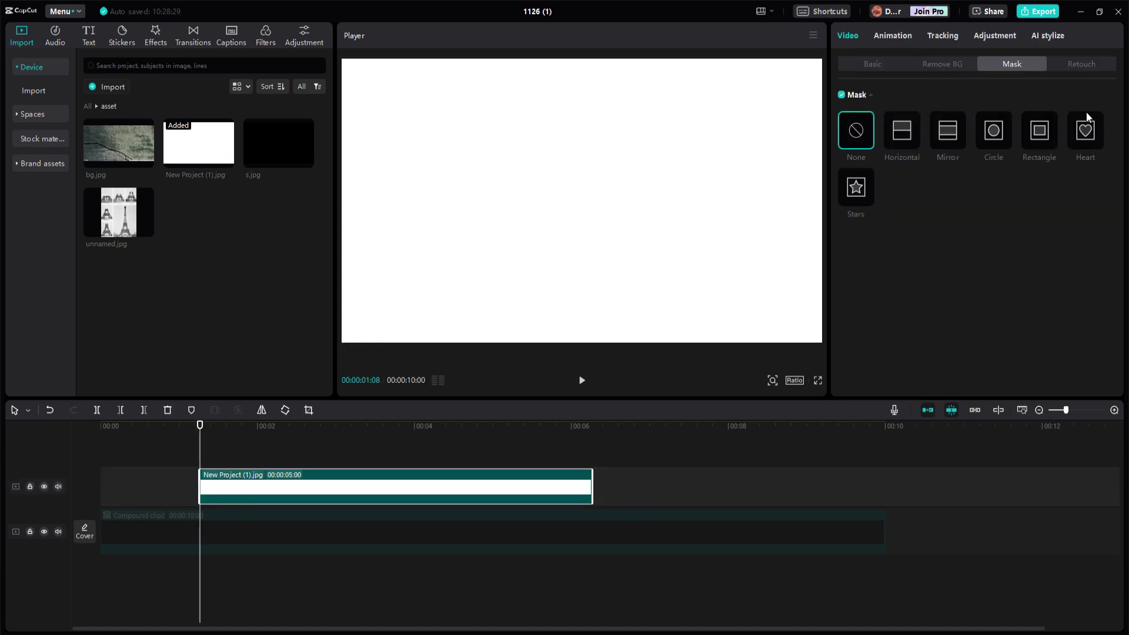
{"action": "left_click", "coordinate": [996, 136]}
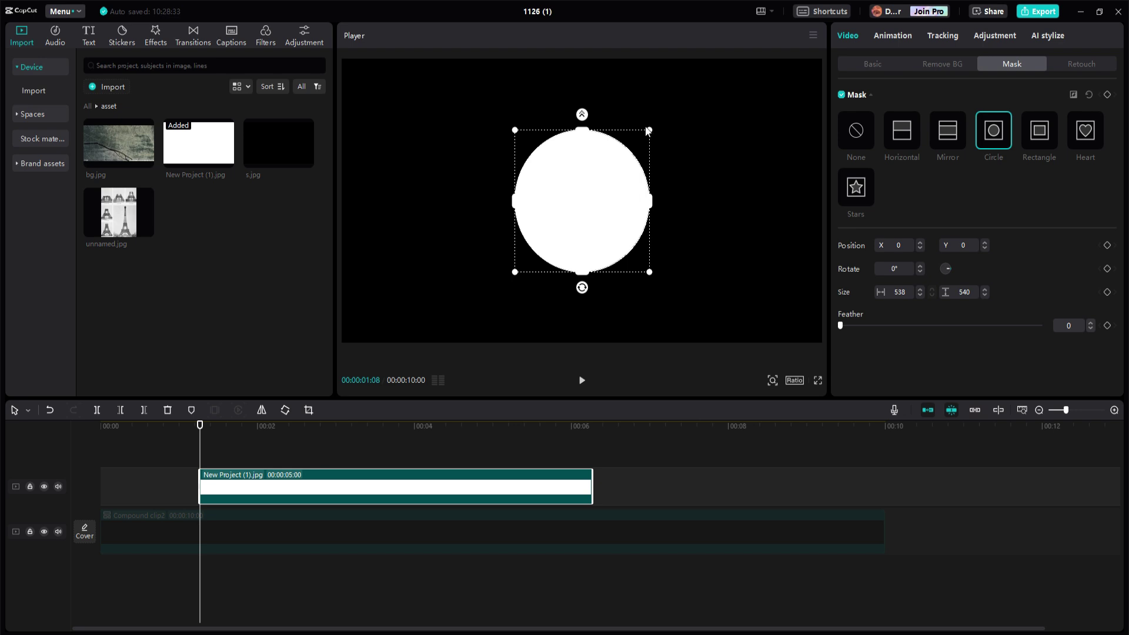
{"action": "left_click_drag", "start_coordinate": [649, 134], "coordinate": [673, 119]}
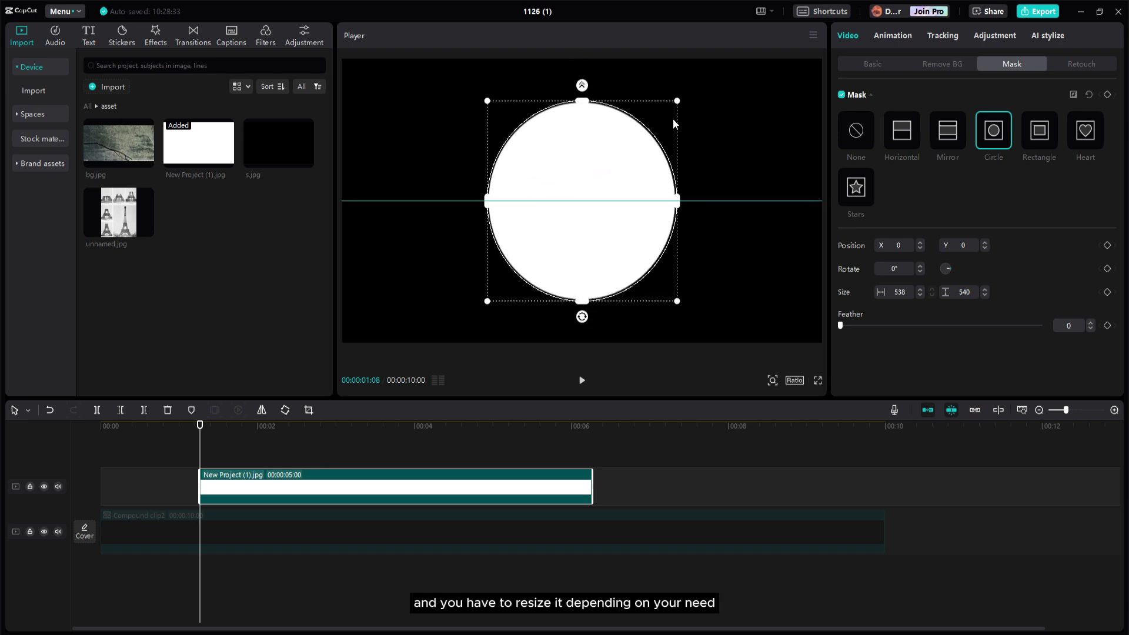
{"action": "left_click", "coordinate": [880, 63]}
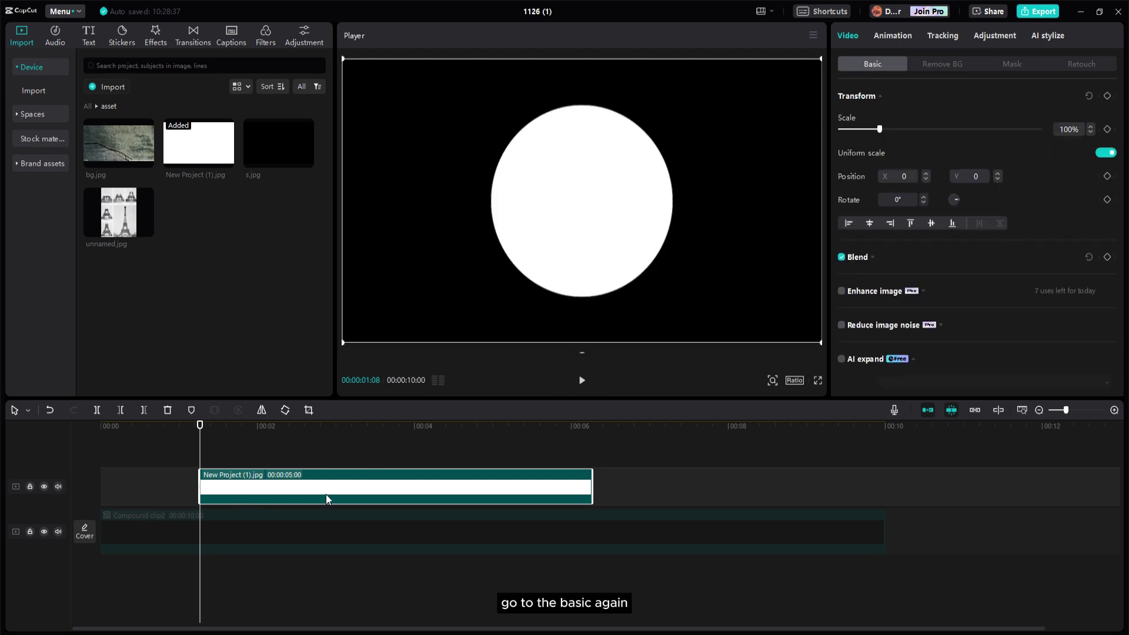
{"action": "left_click_drag", "start_coordinate": [595, 484], "coordinate": [887, 473]}
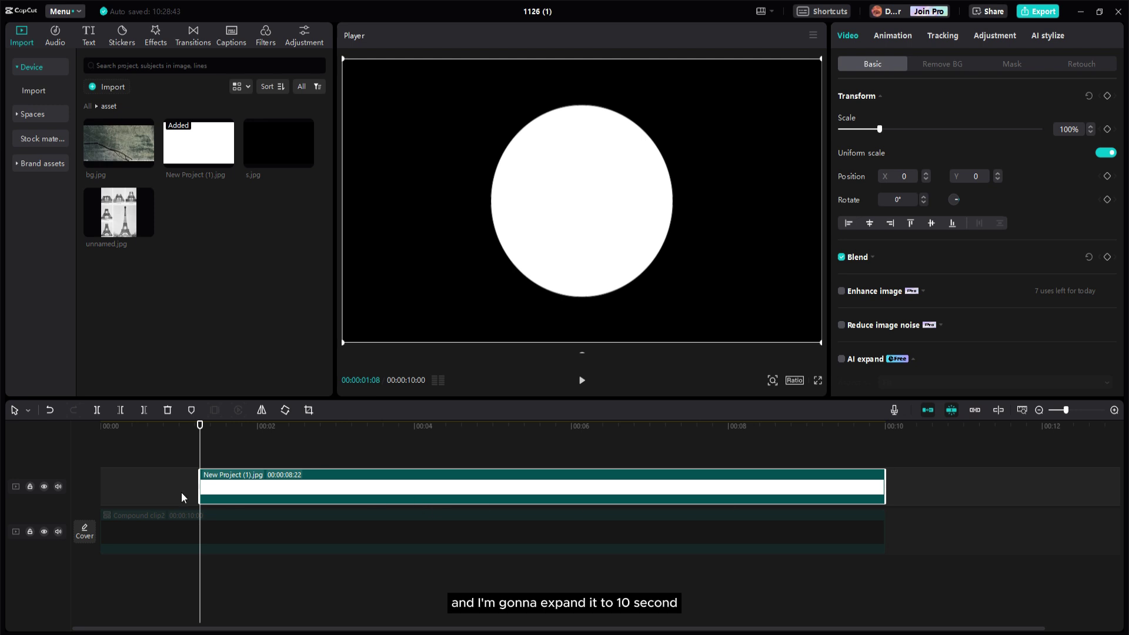
{"action": "left_click_drag", "start_coordinate": [201, 488], "coordinate": [101, 488]}
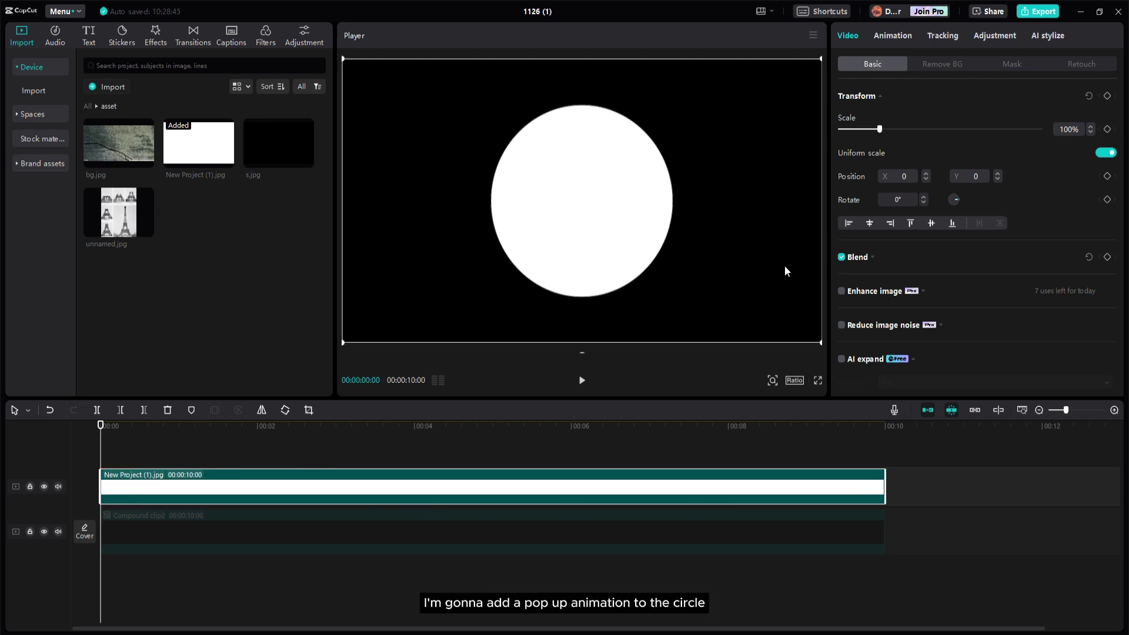
Keyframe the circle's scale from 1% to 110%, then 100%, for a pop-in, and preview it.
{"action": "key", "text": "ctrl+z"}
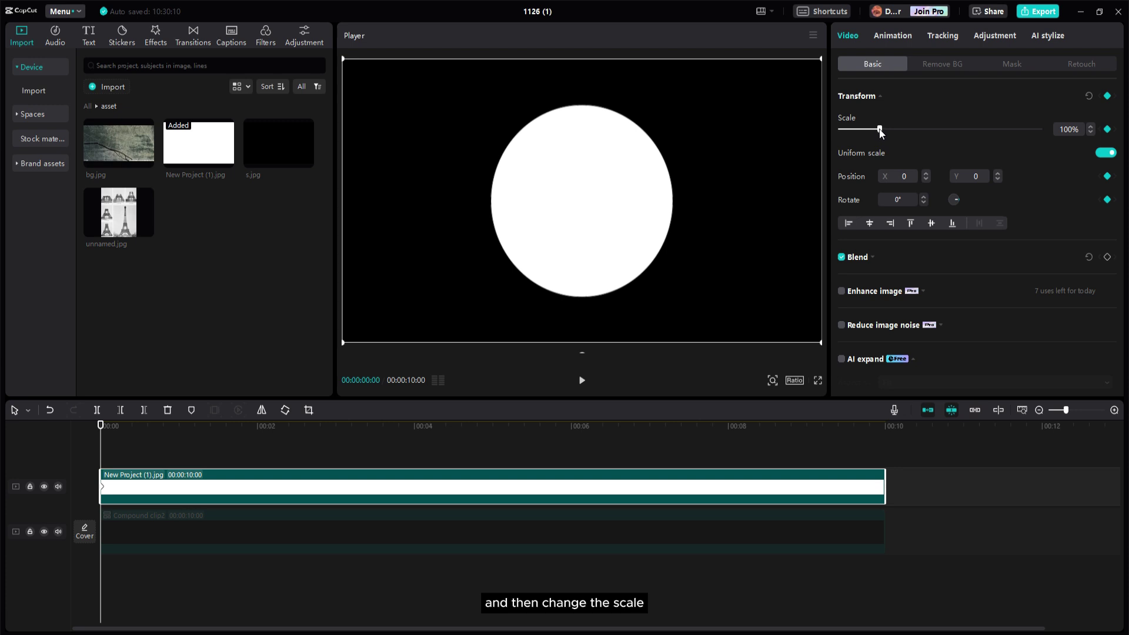
{"action": "left_click_drag", "start_coordinate": [879, 129], "coordinate": [750, 181]}
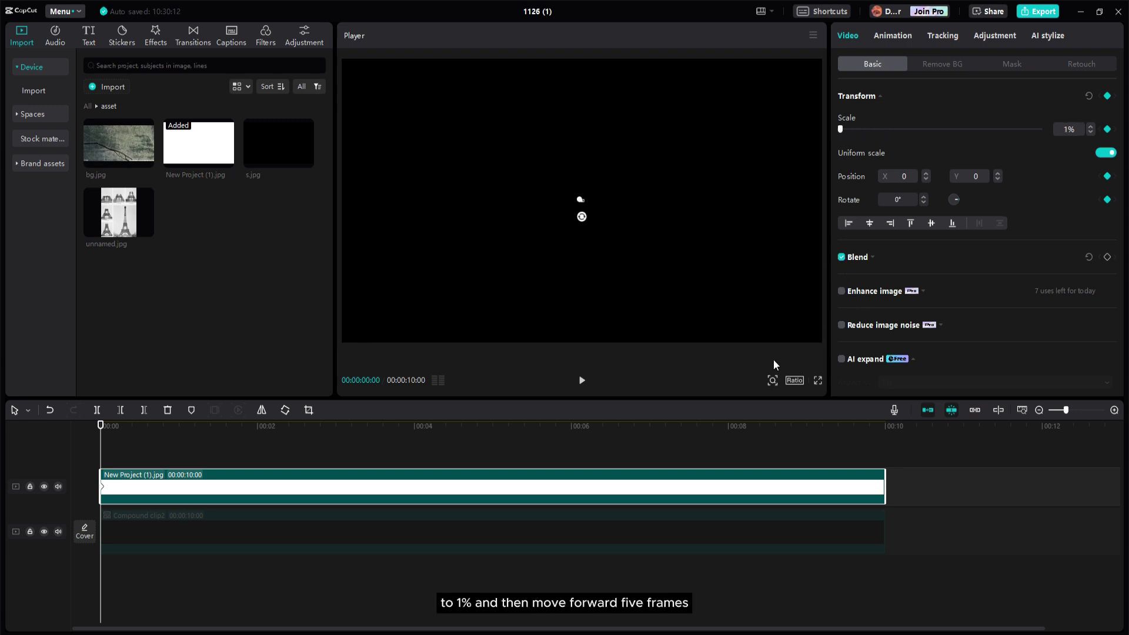
{"action": "key", "text": "Right"}
{"action": "key", "text": "Right"}
{"action": "key", "text": "Right"}
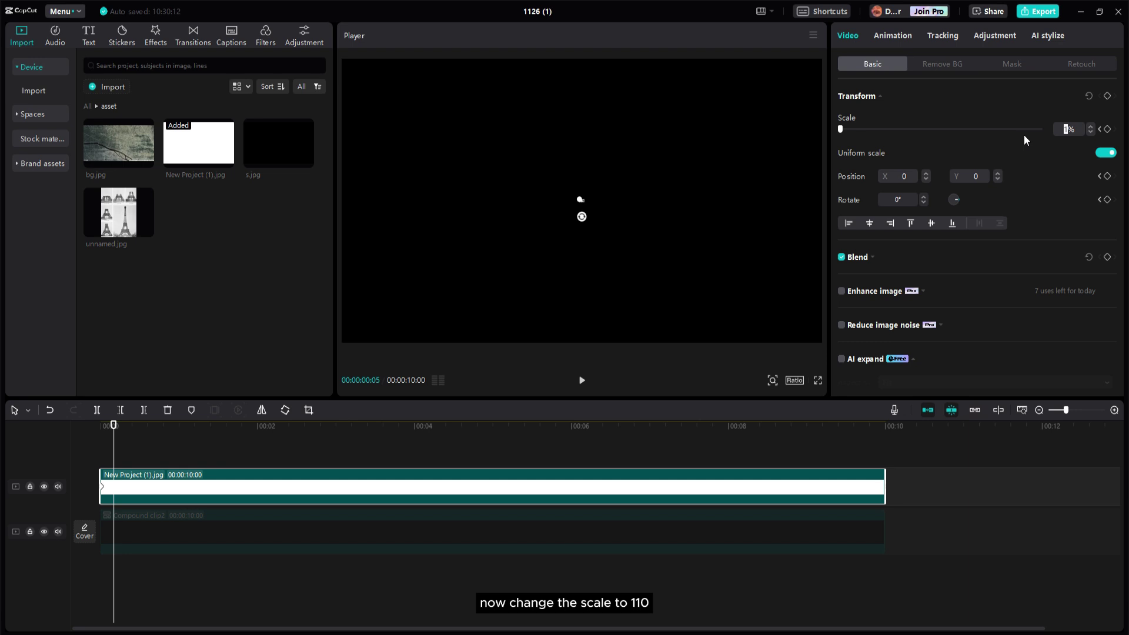
{"action": "type", "text": "110"}
{"action": "key", "text": "Return"}
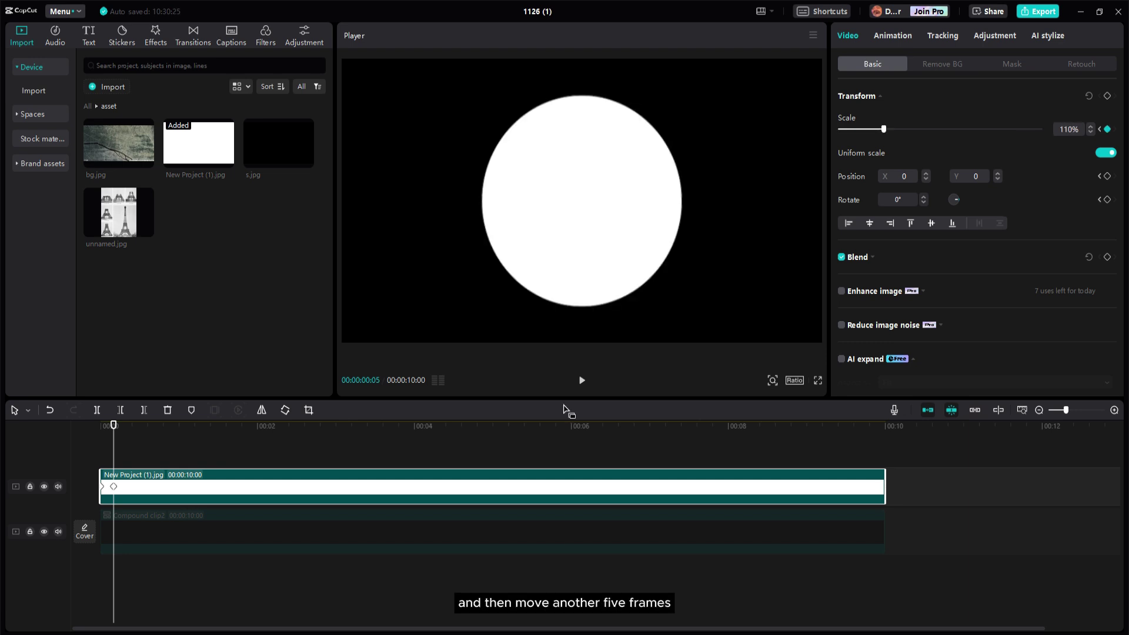
{"action": "key", "text": "Right"}
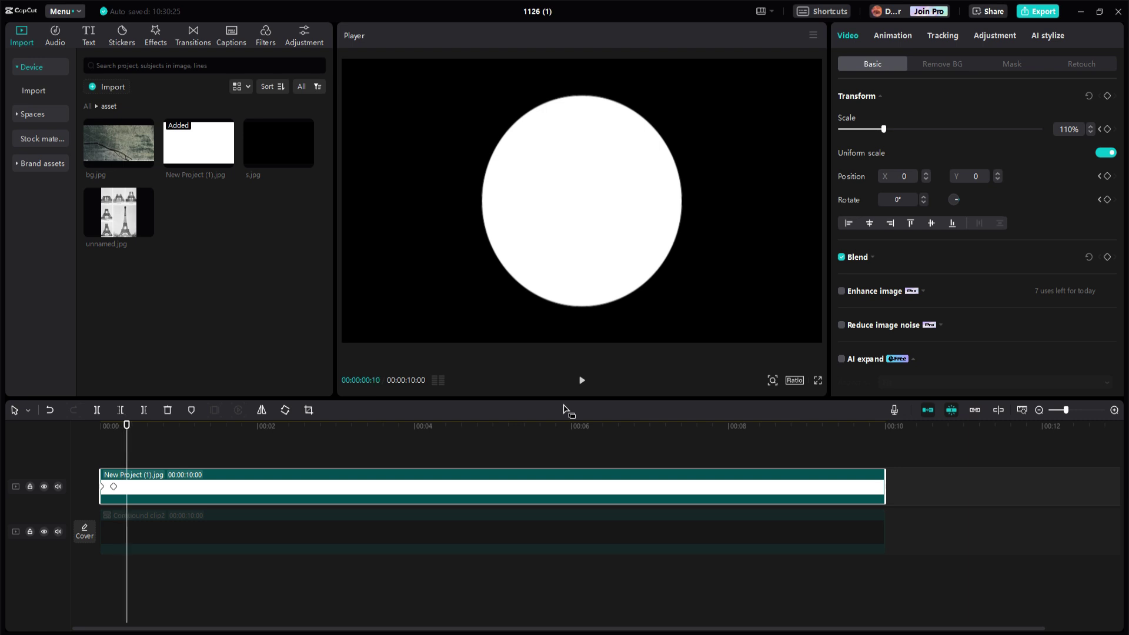
{"action": "left_click", "coordinate": [1061, 132]}
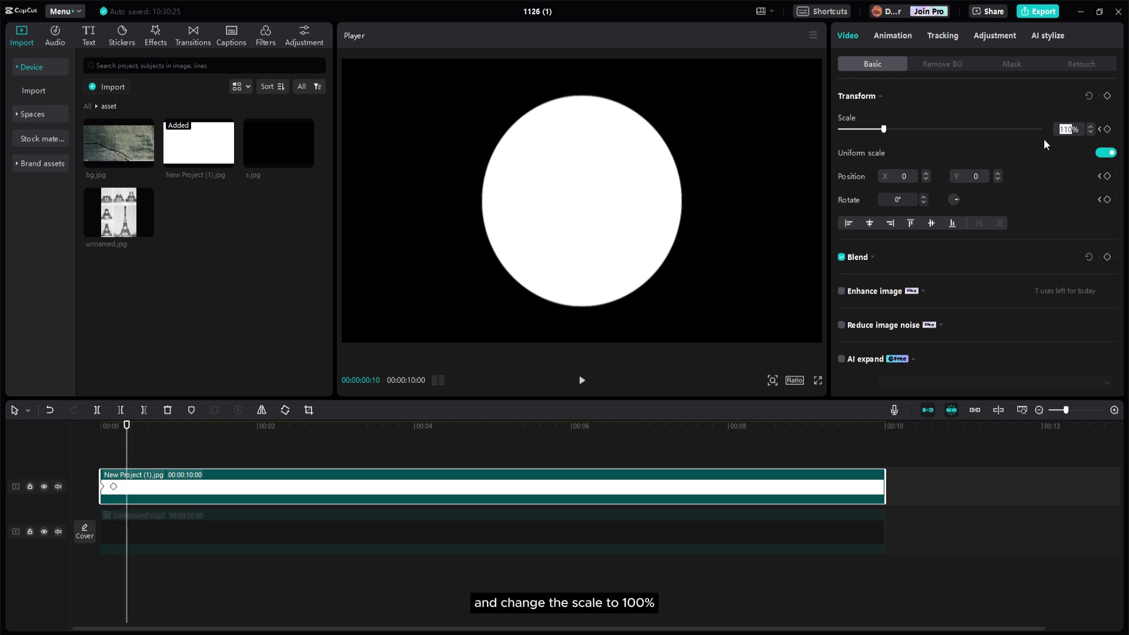
{"action": "type", "text": "00"}
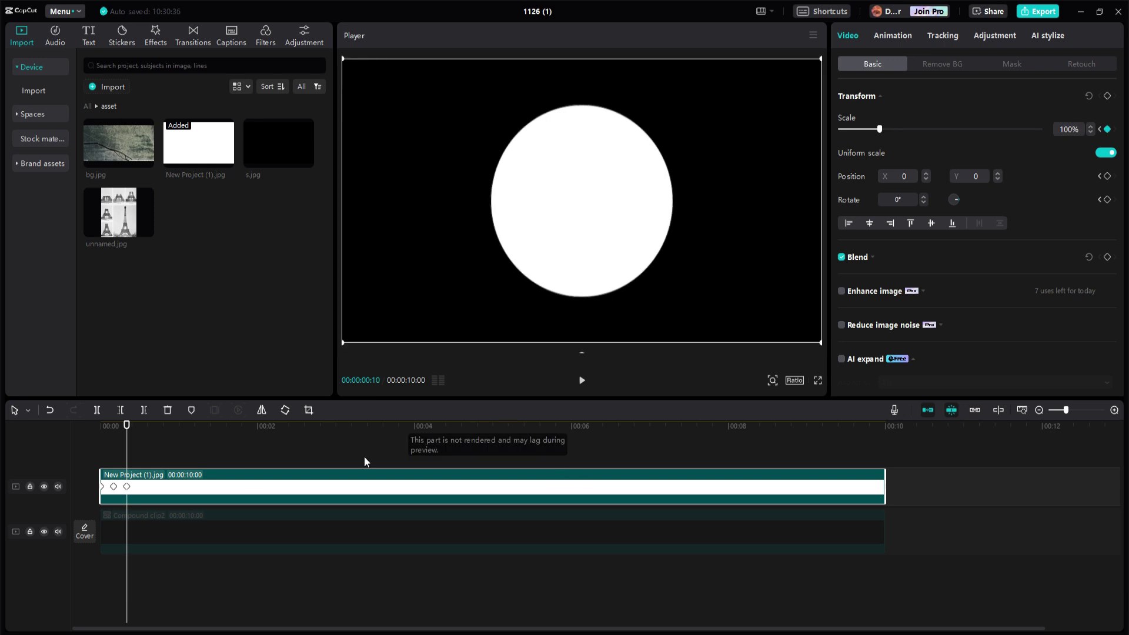
{"action": "left_click", "coordinate": [102, 428]}
{"action": "key", "text": "space"}
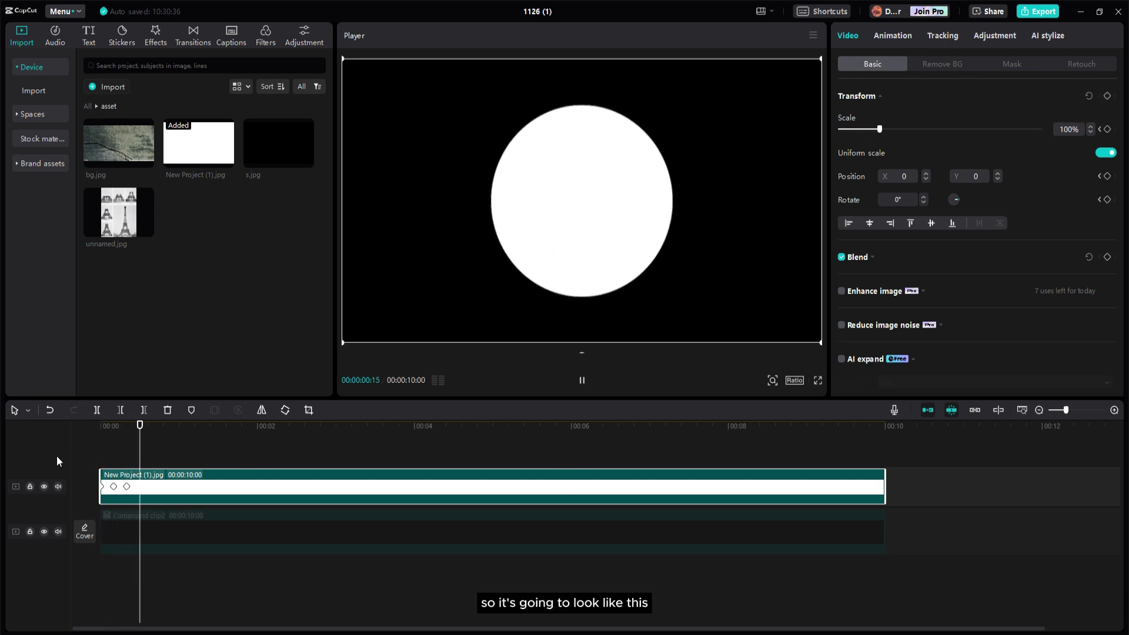
{"action": "left_click", "coordinate": [164, 452]}
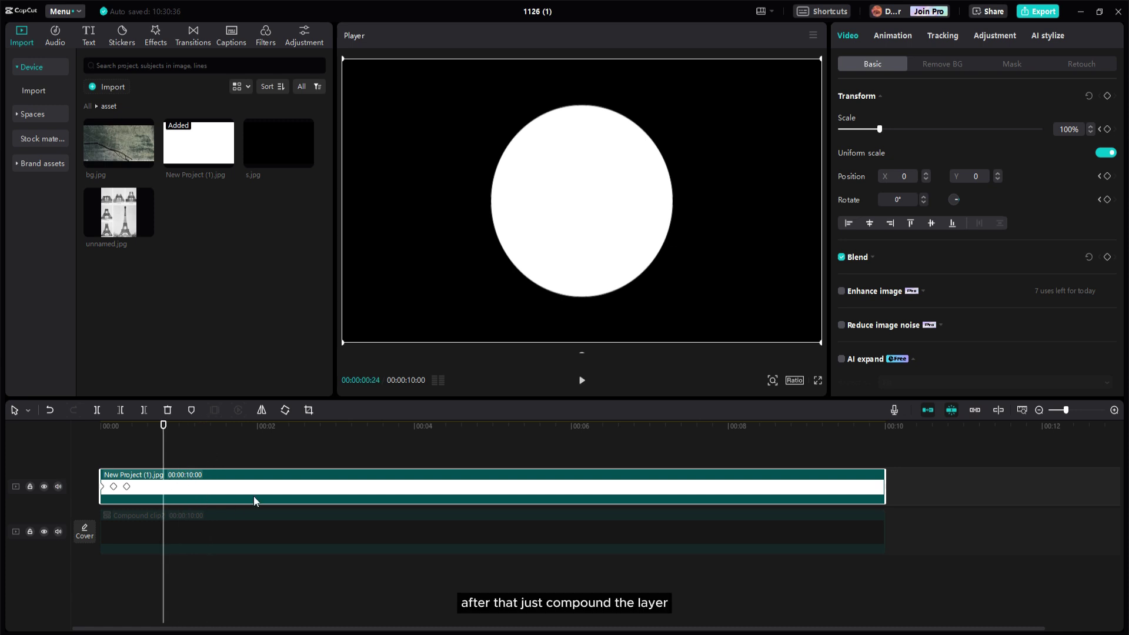
Nest the circle as Compound clip3, scale it to 28% and lower it to Y -242.
{"action": "right_click", "coordinate": [192, 485]}
{"action": "left_click", "coordinate": [266, 395]}
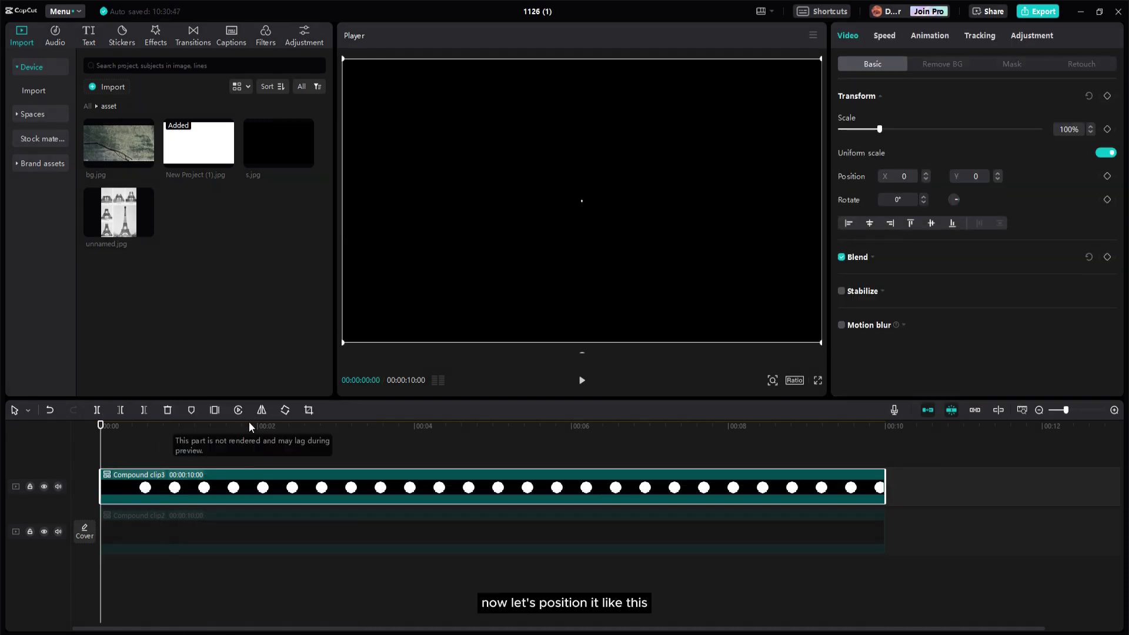
{"action": "left_click", "coordinate": [182, 425]}
{"action": "left_click", "coordinate": [207, 426]}
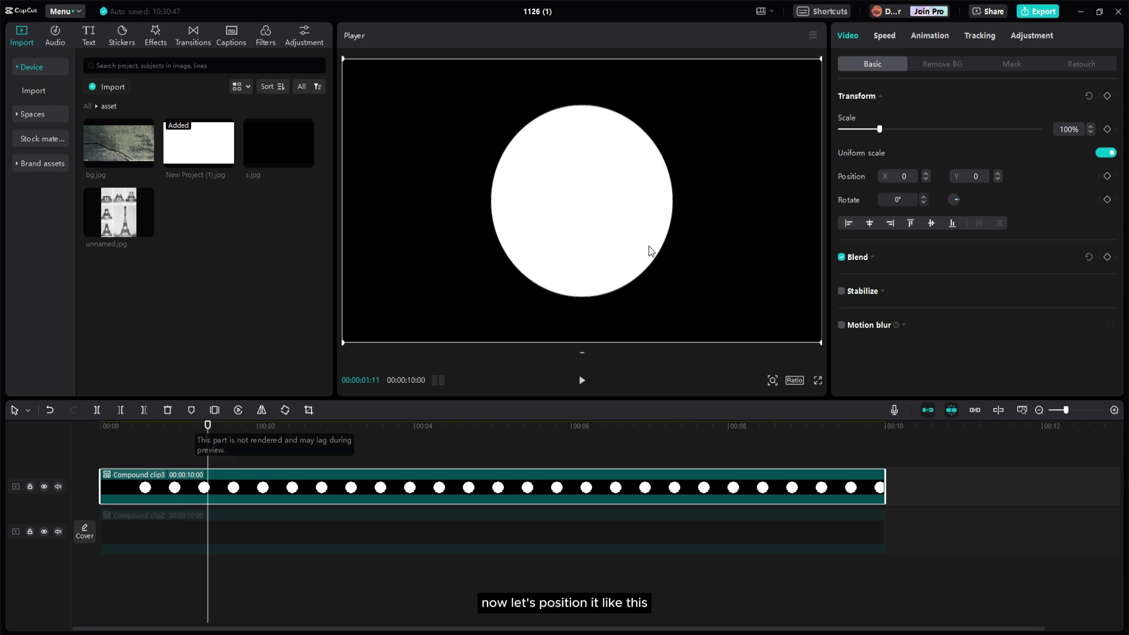
{"action": "left_click_drag", "start_coordinate": [879, 129], "coordinate": [852, 130]}
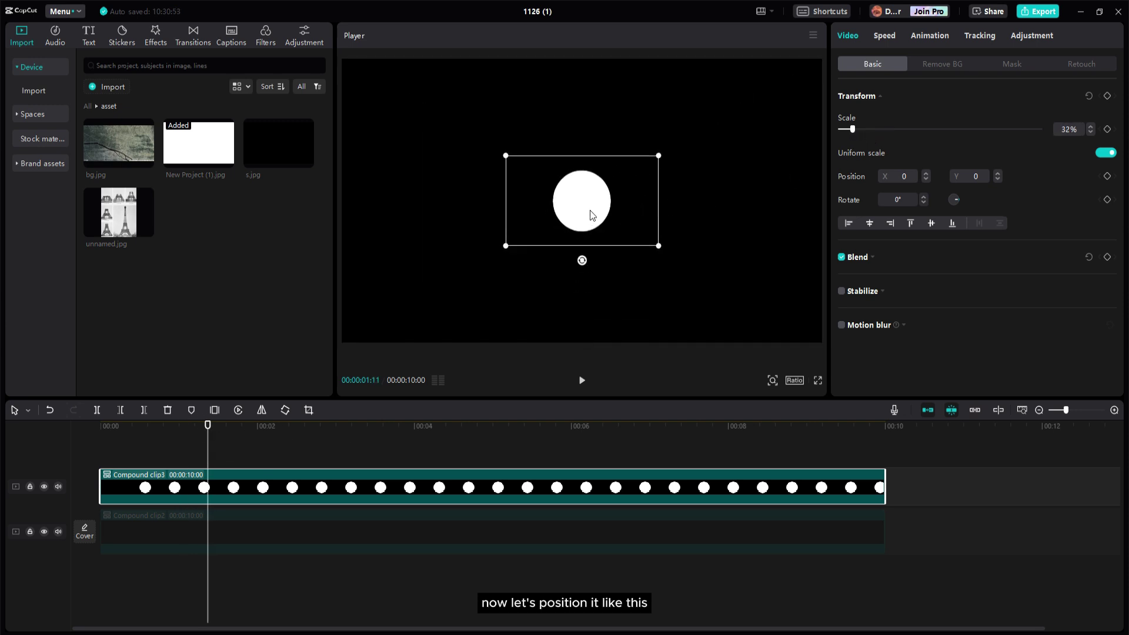
{"action": "left_click_drag", "start_coordinate": [591, 210], "coordinate": [586, 242]}
{"action": "left_click_drag", "start_coordinate": [657, 276], "coordinate": [649, 272]}
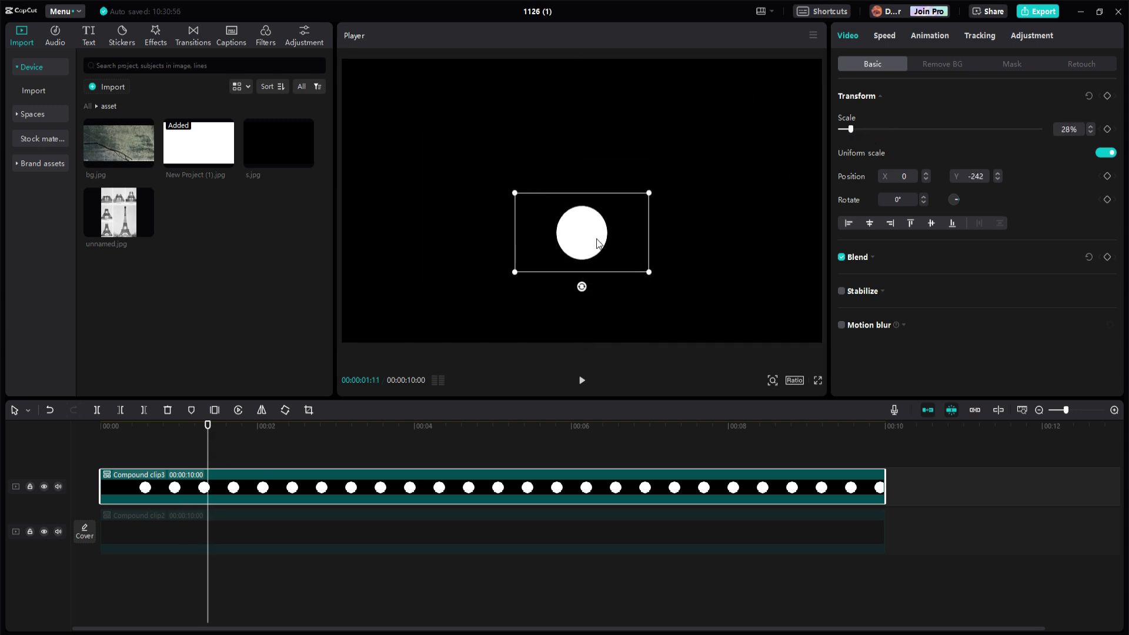
{"action": "left_click_drag", "start_coordinate": [598, 244], "coordinate": [598, 279]}
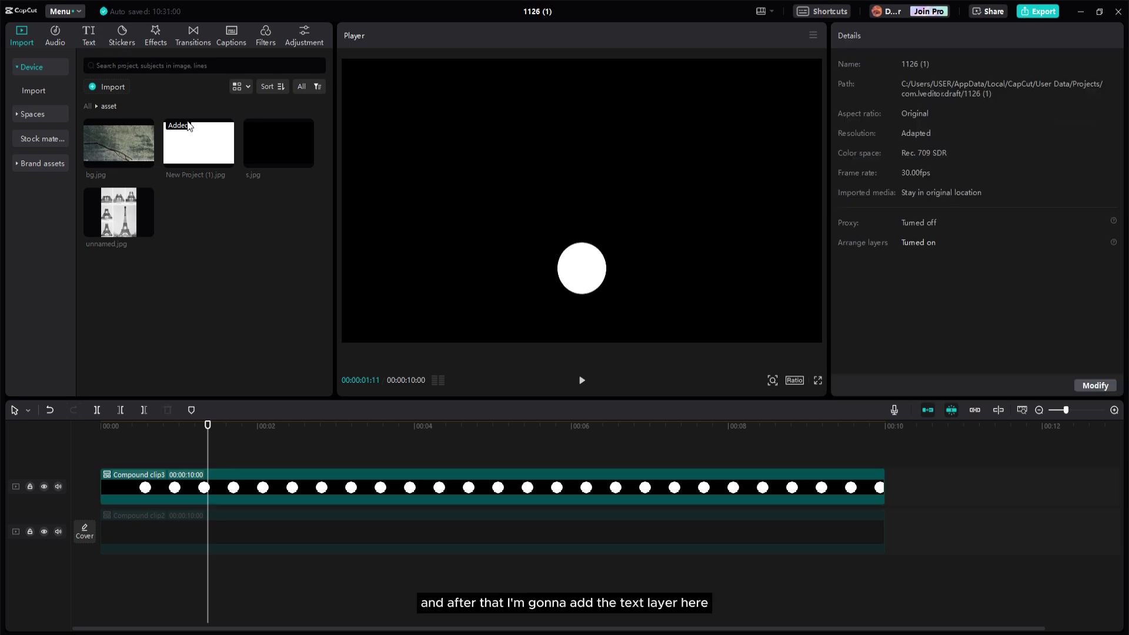
Add a 10-second Default text clip below the circle reading "1991".
{"action": "left_click", "coordinate": [88, 35]}
{"action": "left_click_drag", "start_coordinate": [118, 102], "coordinate": [97, 467]}
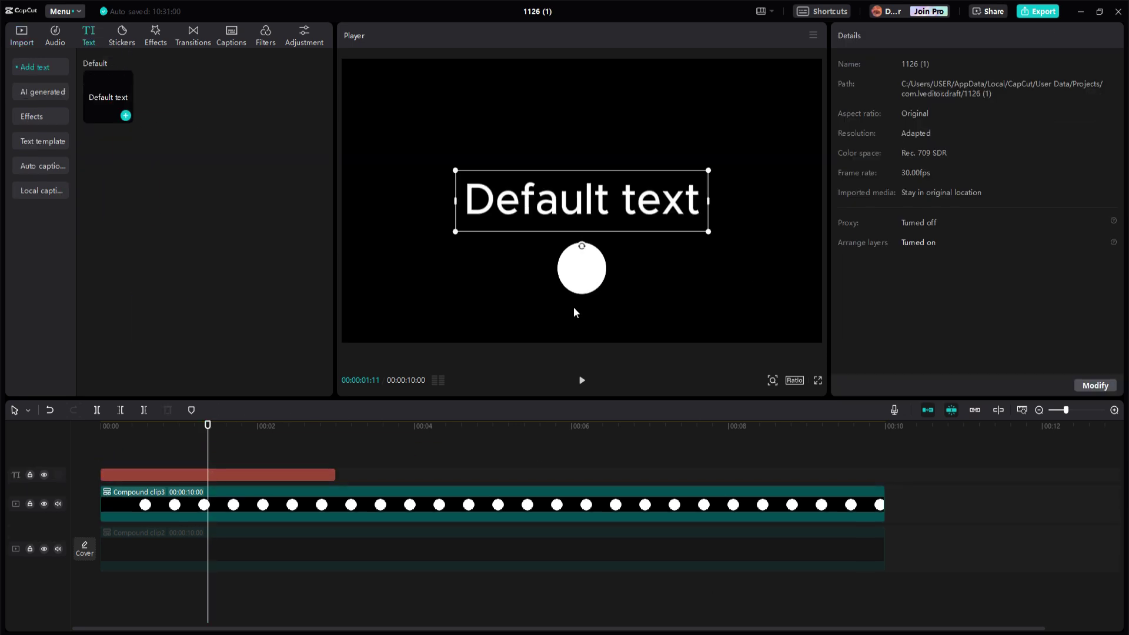
{"action": "left_click_drag", "start_coordinate": [653, 209], "coordinate": [662, 227]}
{"action": "left_click_drag", "start_coordinate": [715, 191], "coordinate": [676, 199]}
{"action": "left_click_drag", "start_coordinate": [633, 229], "coordinate": [627, 320]}
{"action": "triple_click", "coordinate": [968, 92]}
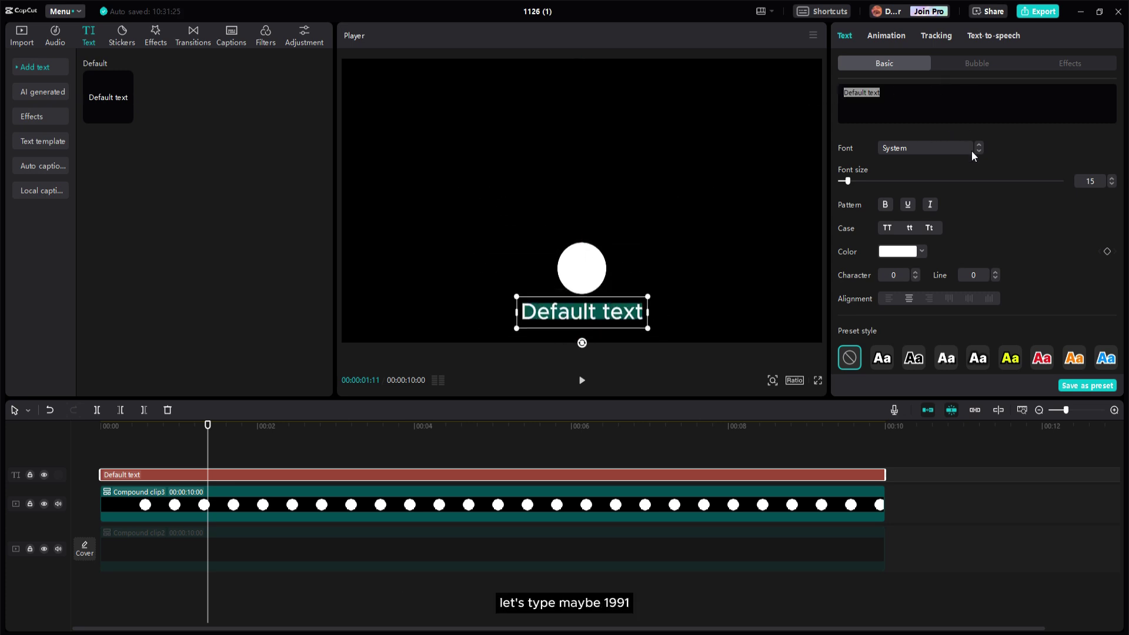
{"action": "type", "text": "1"}
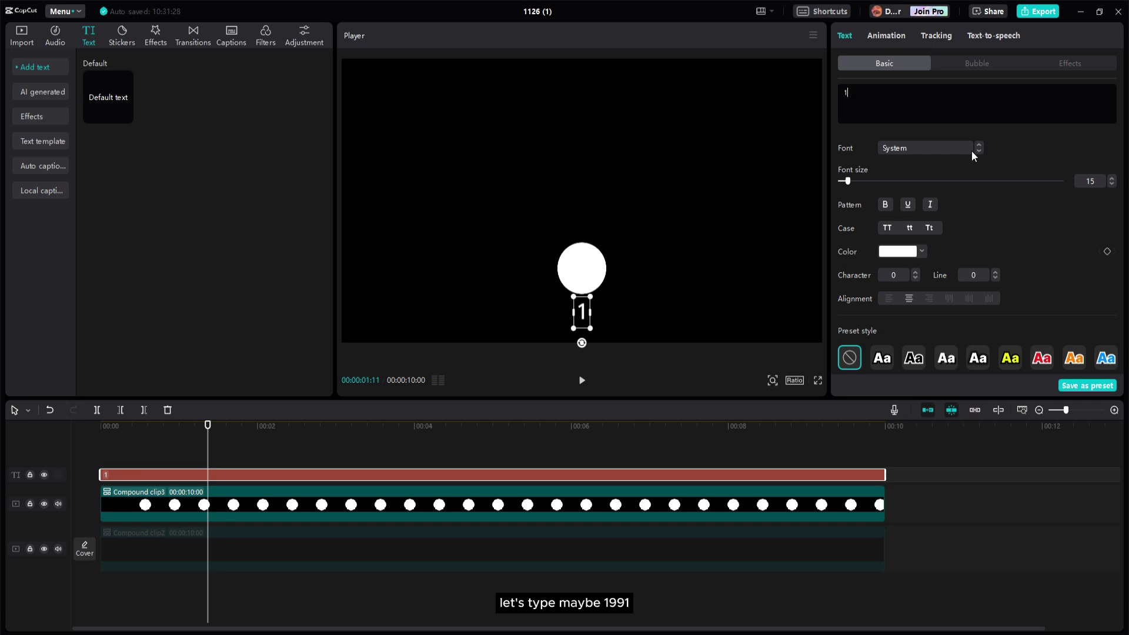
{"action": "type", "text": "991"}
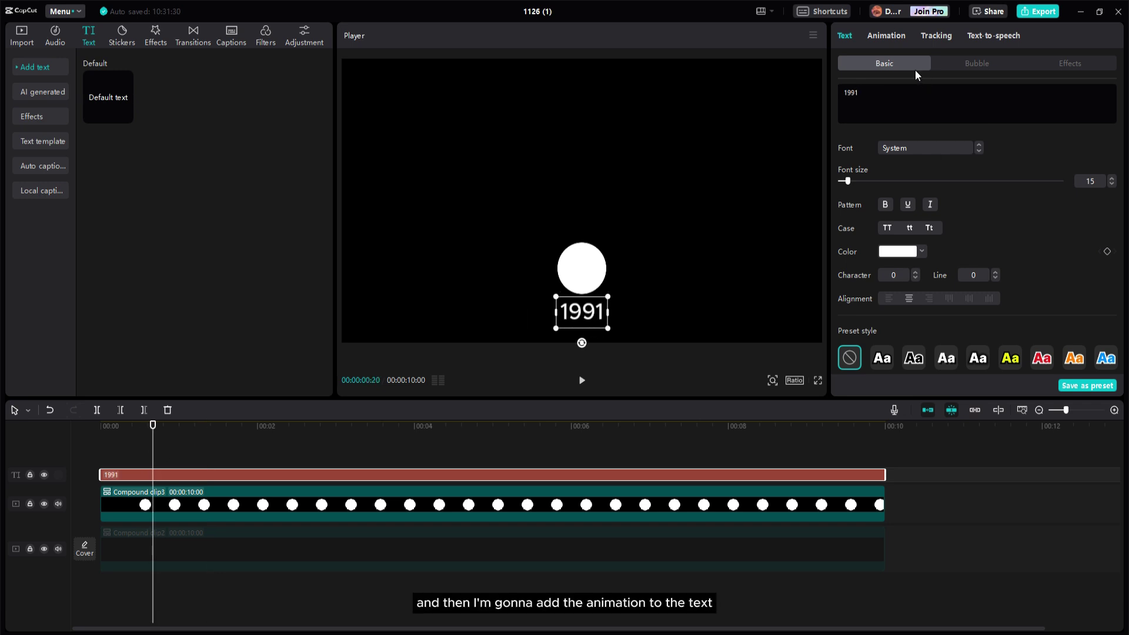
Give the 1991 text a Showing Up entrance animation lasting 1.0s.
{"action": "left_click", "coordinate": [900, 41]}
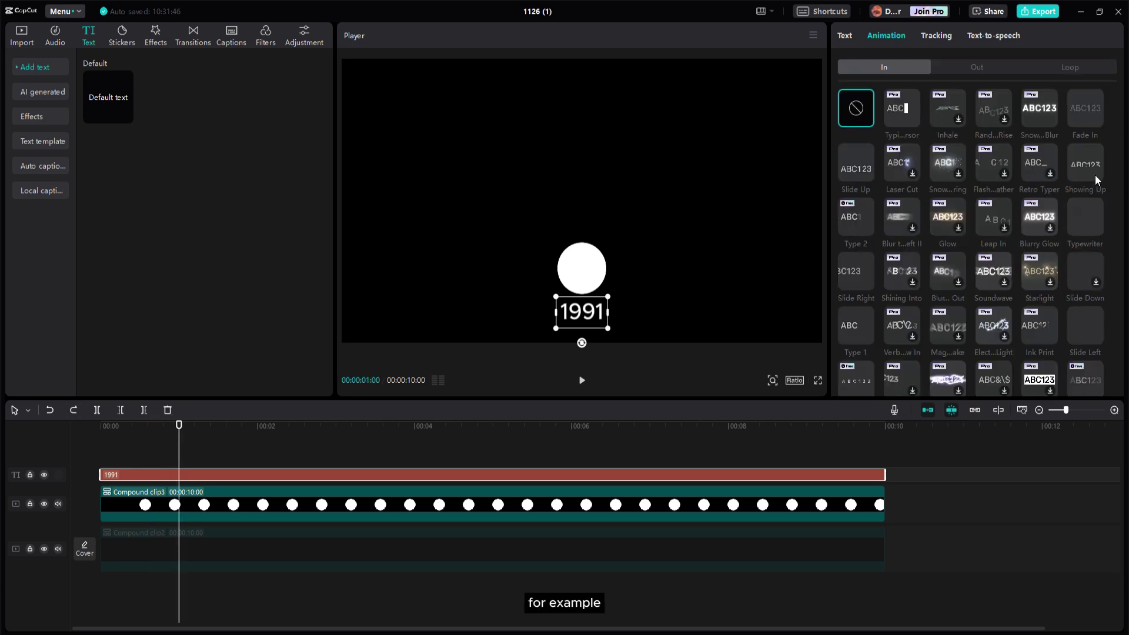
{"action": "left_click", "coordinate": [1087, 169]}
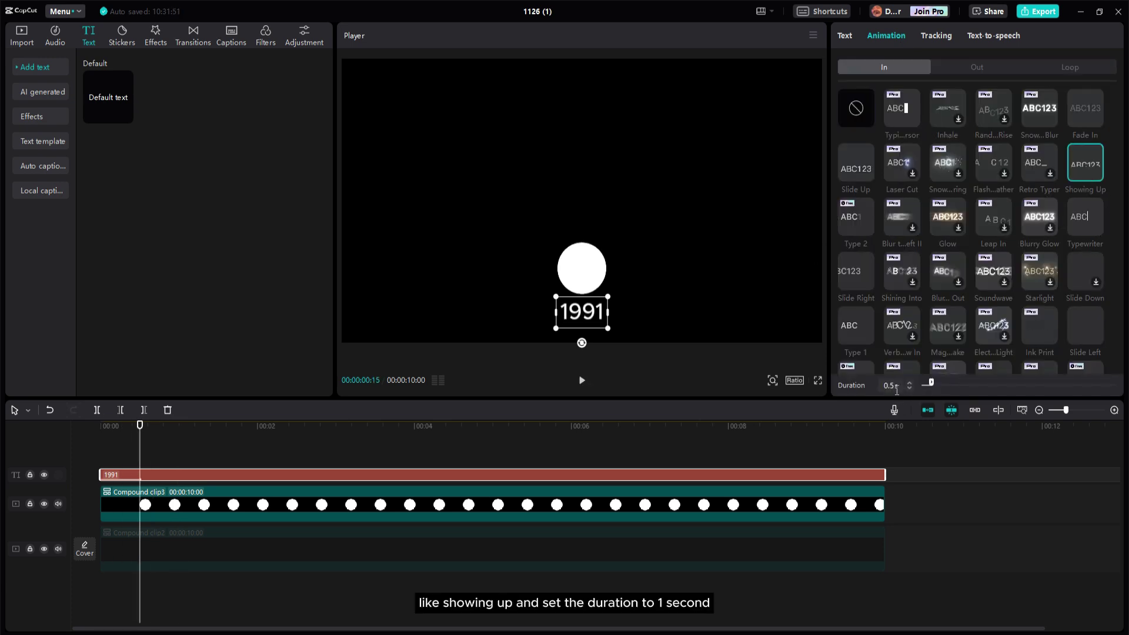
{"action": "type", "text": "1s"}
{"action": "key", "text": "Return"}
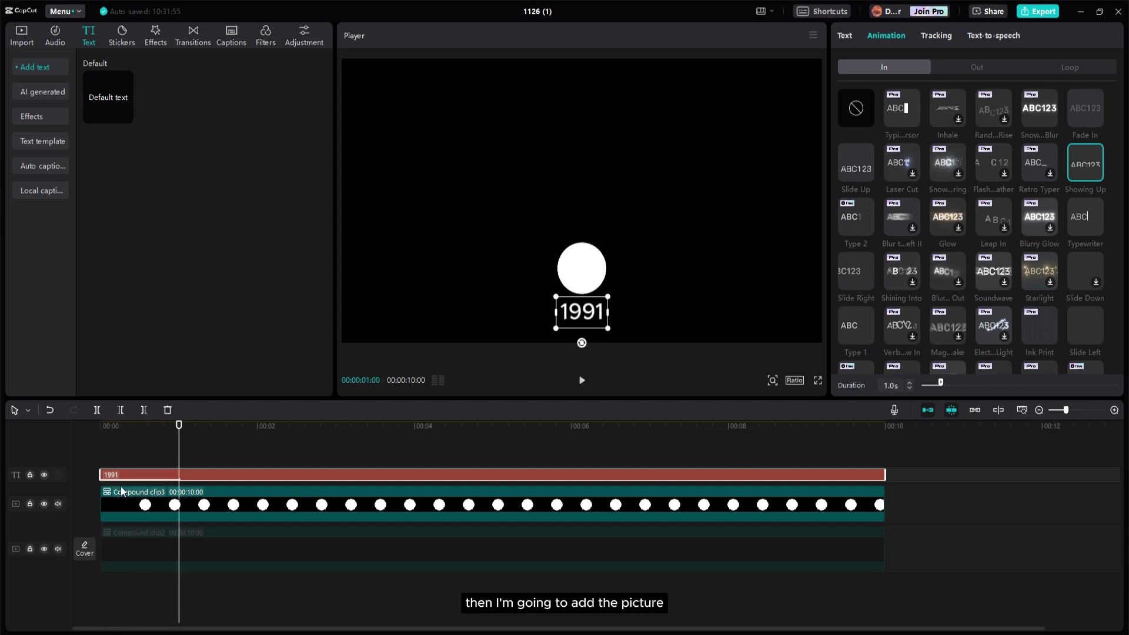
{"action": "left_click", "coordinate": [22, 35]}
Add unnamed.jpg as a top layer, rectangle-mask one Eiffel panel, scale to 174% above the circle.
{"action": "left_click", "coordinate": [158, 439]}
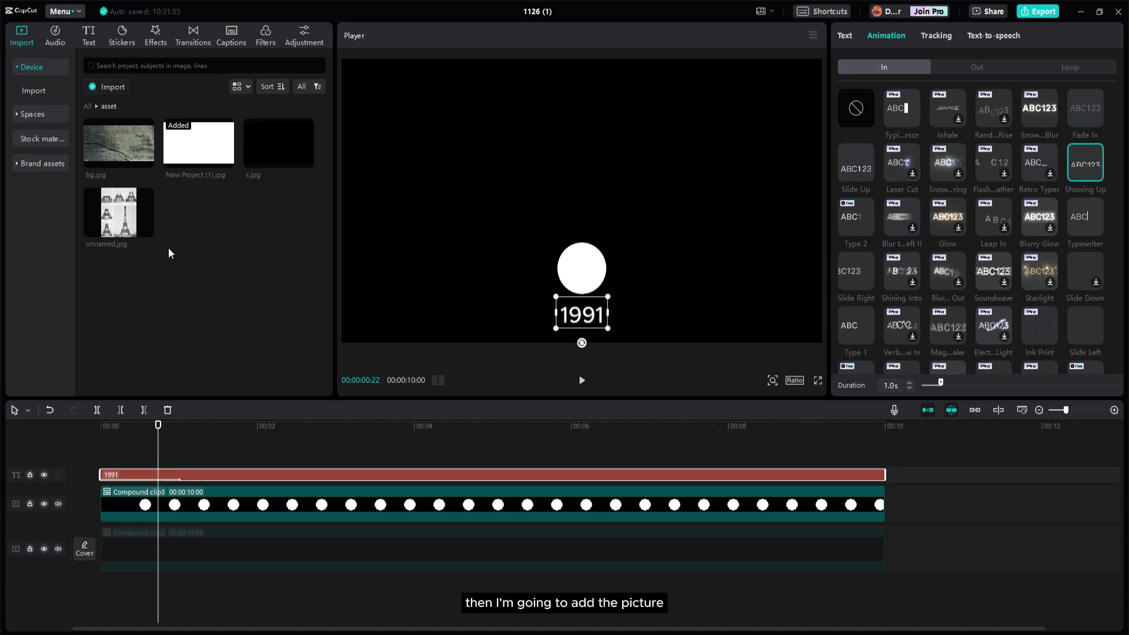
{"action": "left_click_drag", "start_coordinate": [122, 206], "coordinate": [207, 472]}
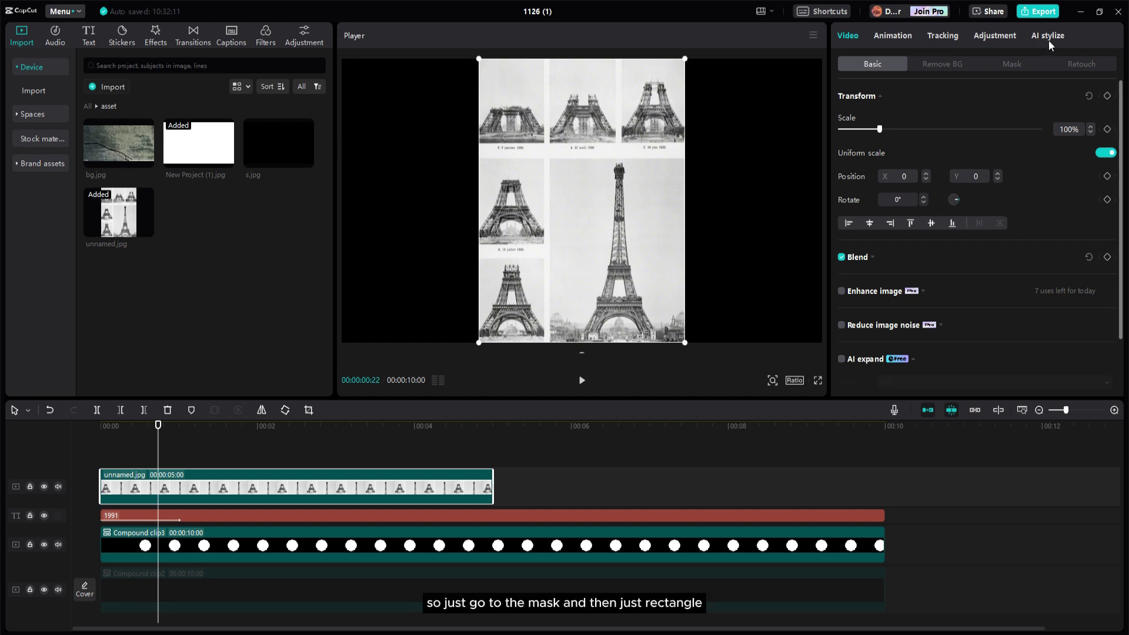
{"action": "left_click", "coordinate": [1014, 63]}
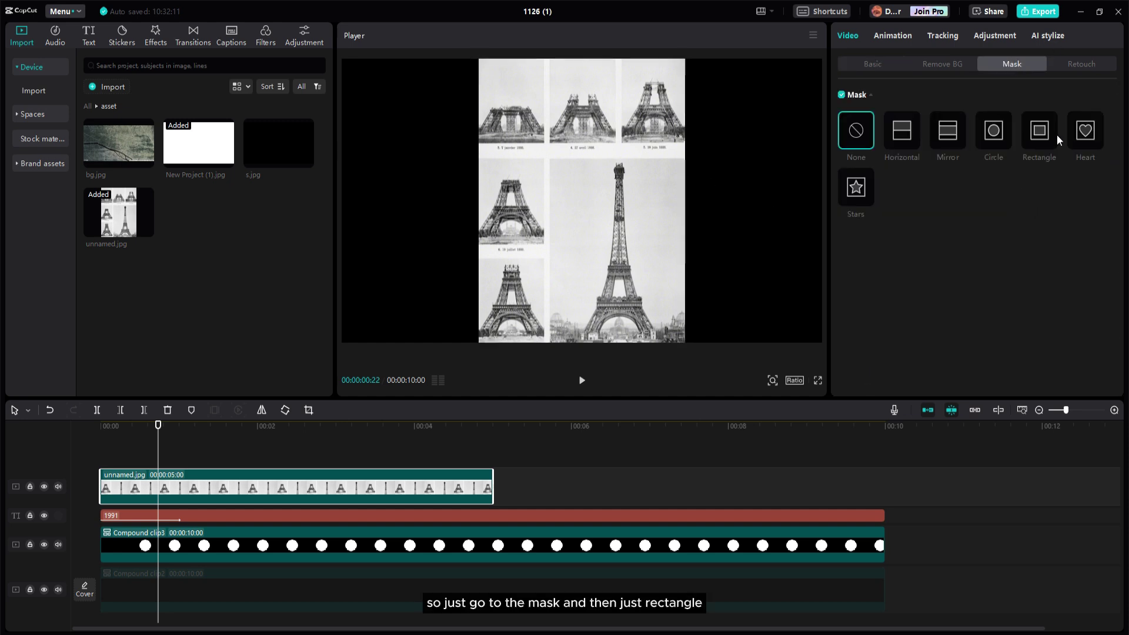
{"action": "left_click", "coordinate": [1038, 137]}
{"action": "left_click_drag", "start_coordinate": [598, 227], "coordinate": [549, 178]}
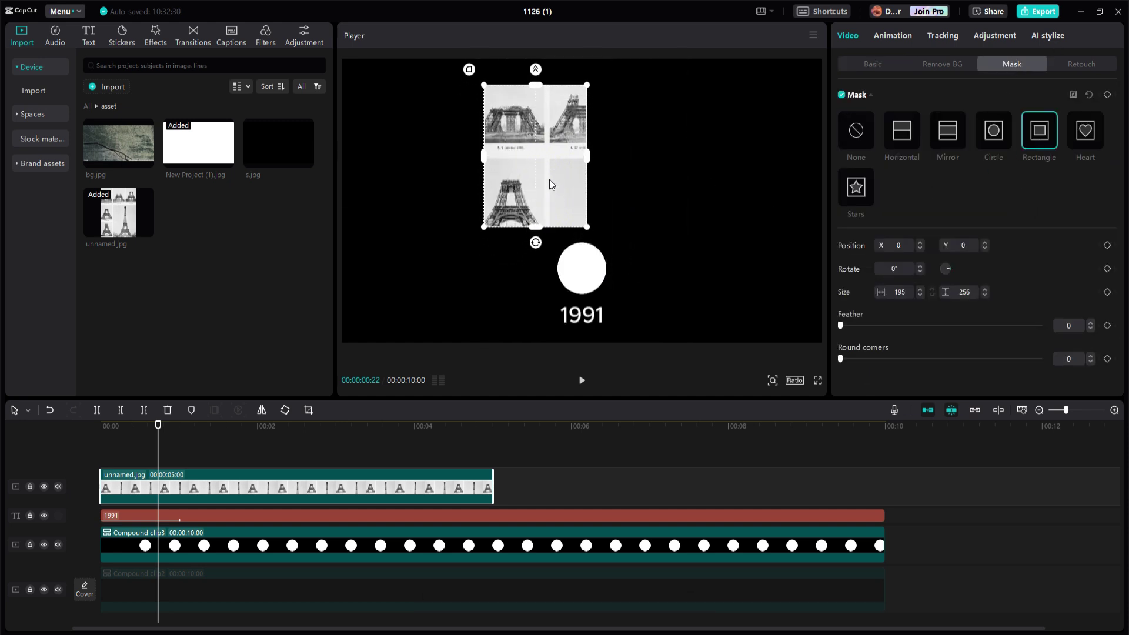
{"action": "left_click_drag", "start_coordinate": [579, 232], "coordinate": [590, 200]}
{"action": "left_click", "coordinate": [873, 63]}
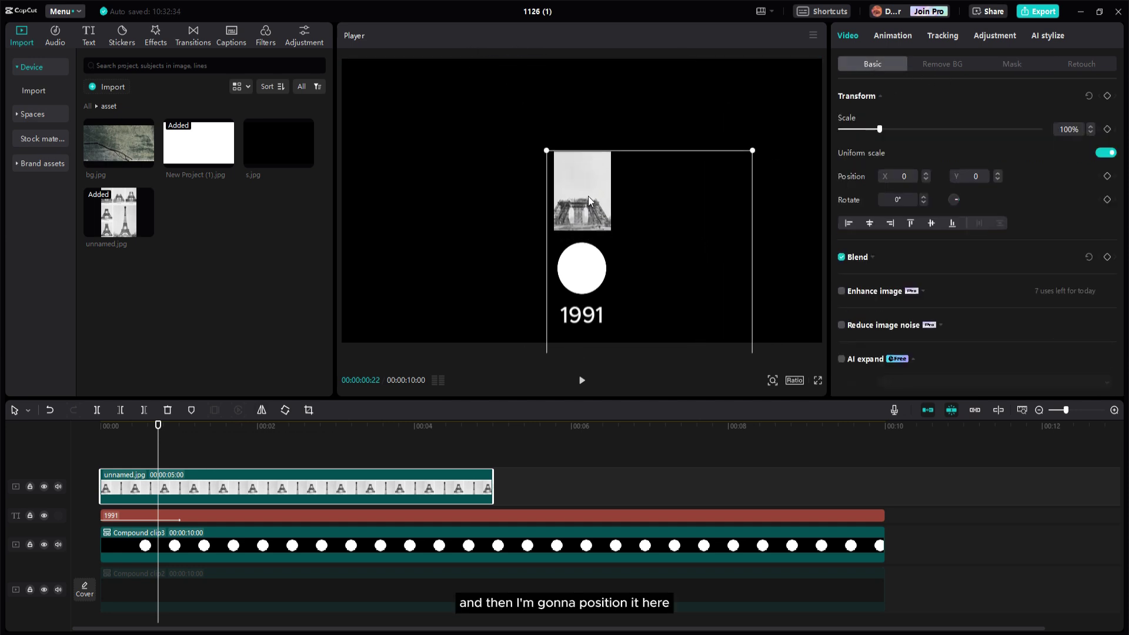
{"action": "left_click_drag", "start_coordinate": [879, 128], "coordinate": [910, 129]}
{"action": "left_click_drag", "start_coordinate": [587, 192], "coordinate": [588, 193]}
Give the photo a 1.0s Slide Down entrance and extend it to 10 seconds.
{"action": "left_click", "coordinate": [905, 38]}
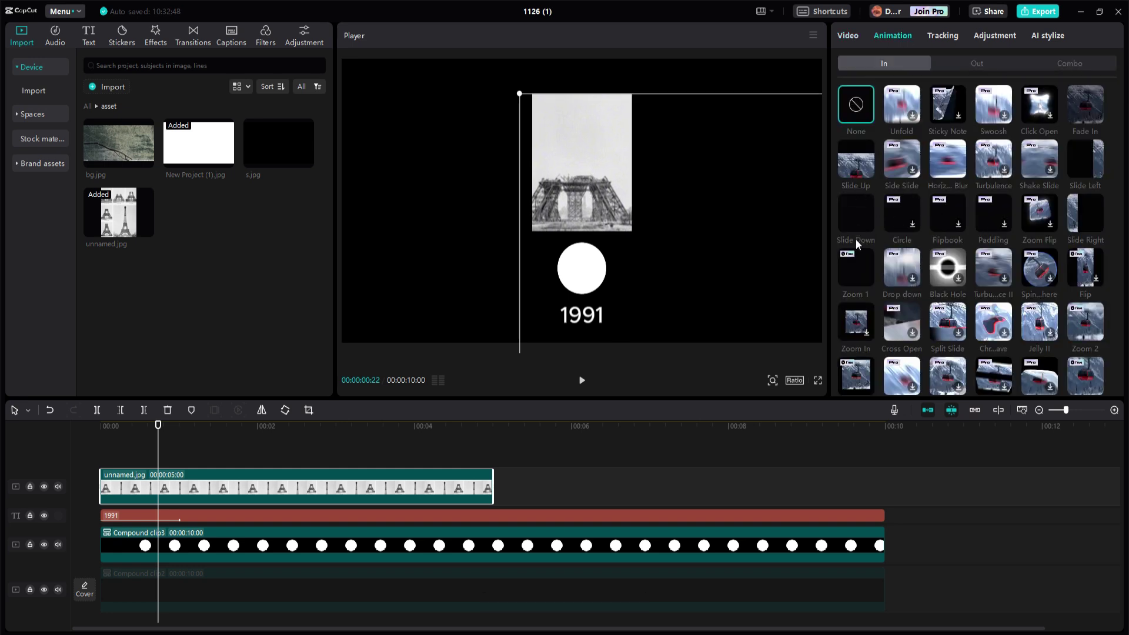
{"action": "left_click", "coordinate": [855, 219]}
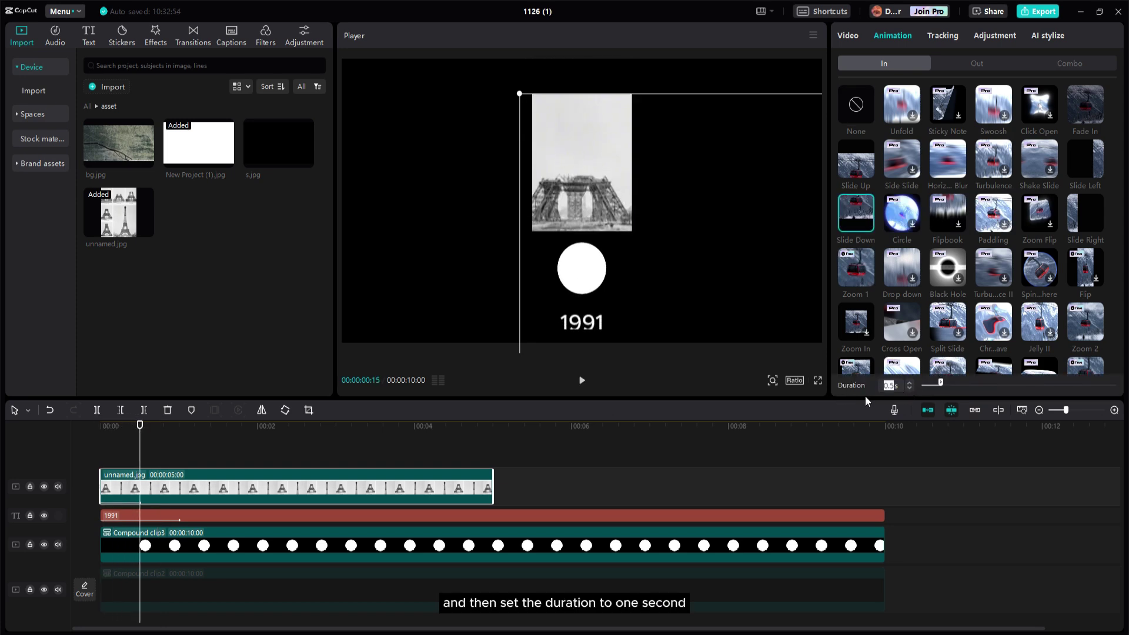
{"action": "key", "text": "Return"}
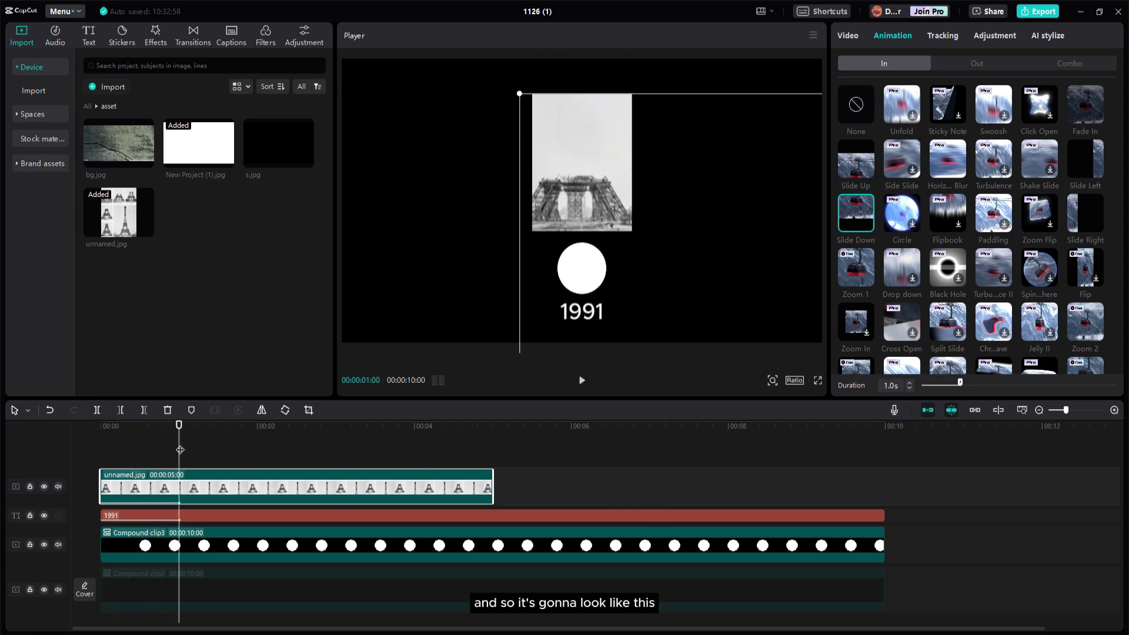
{"action": "left_click_drag", "start_coordinate": [180, 450], "coordinate": [75, 450]}
{"action": "left_click", "coordinate": [581, 380]}
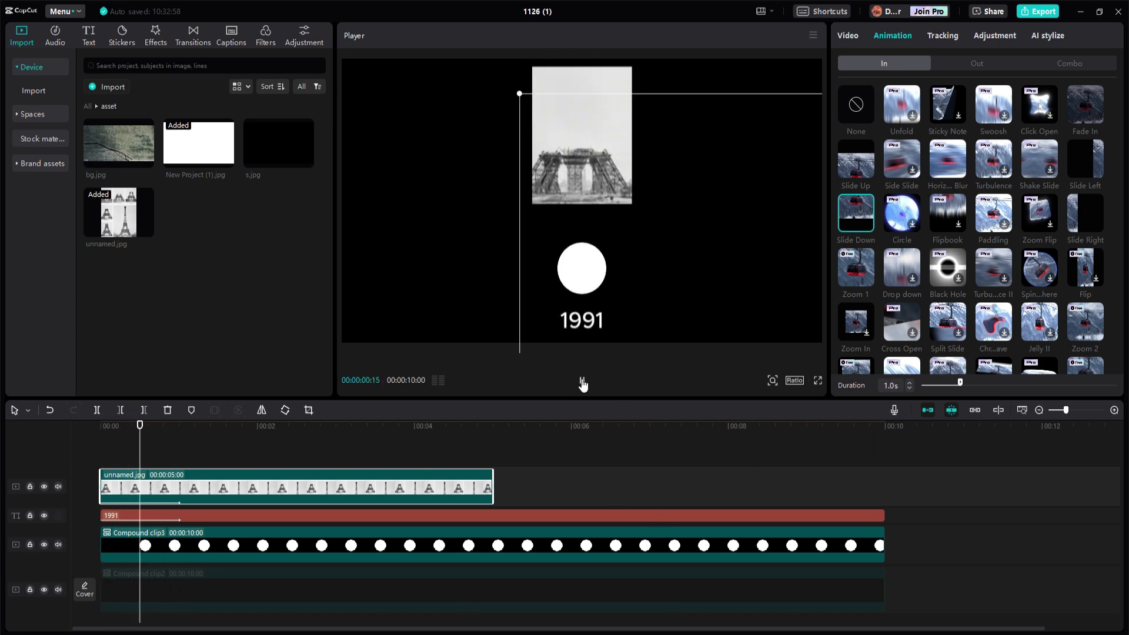
{"action": "left_click_drag", "start_coordinate": [493, 486], "coordinate": [877, 502]}
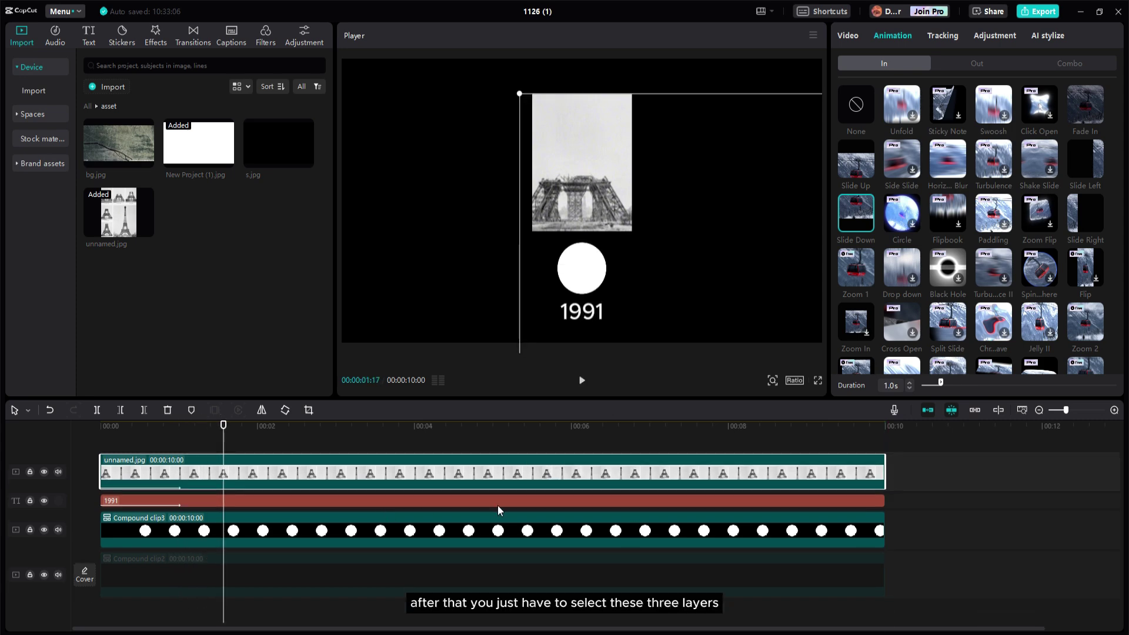
Combine the photo, circle and 1991 text clips into Compound clip4.
{"action": "left_click_drag", "start_coordinate": [599, 440], "coordinate": [283, 470]}
{"action": "left_click_drag", "start_coordinate": [917, 459], "coordinate": [734, 531]}
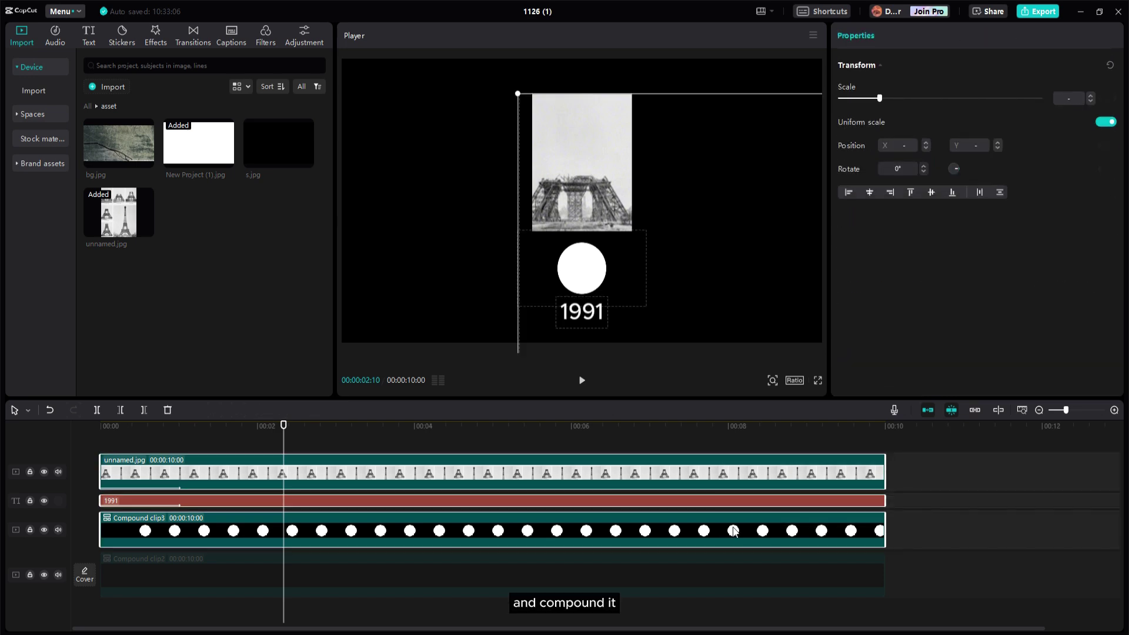
{"action": "right_click", "coordinate": [461, 472]}
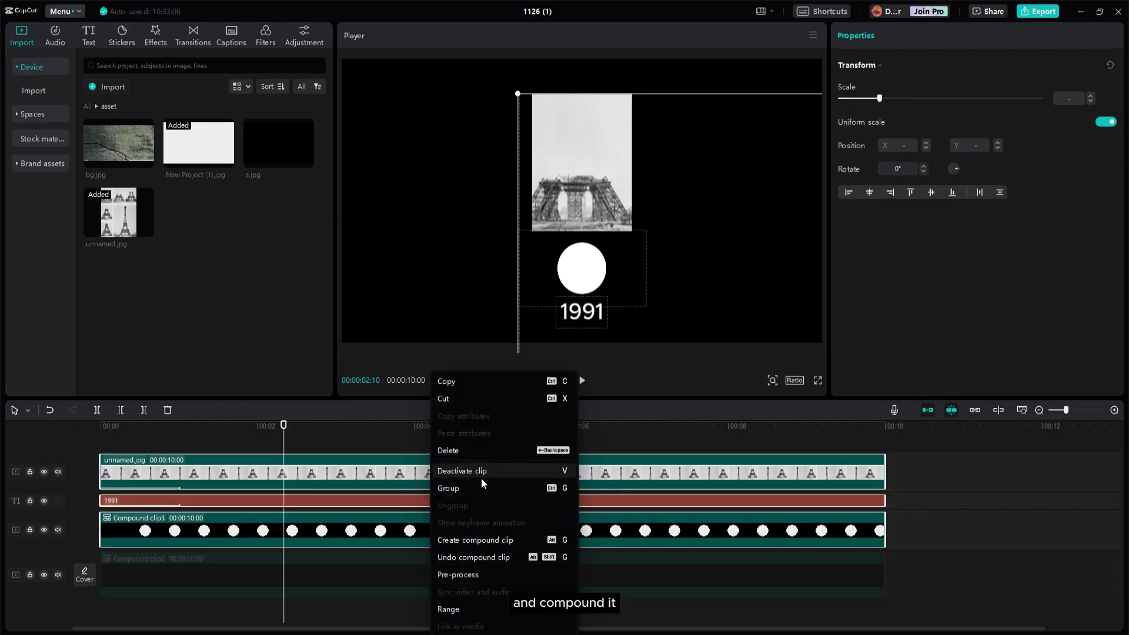
{"action": "left_click", "coordinate": [457, 540]}
Re-enable Compound clip2 and position the line and marker group so the line meets the circle.
{"action": "left_click", "coordinate": [414, 542]}
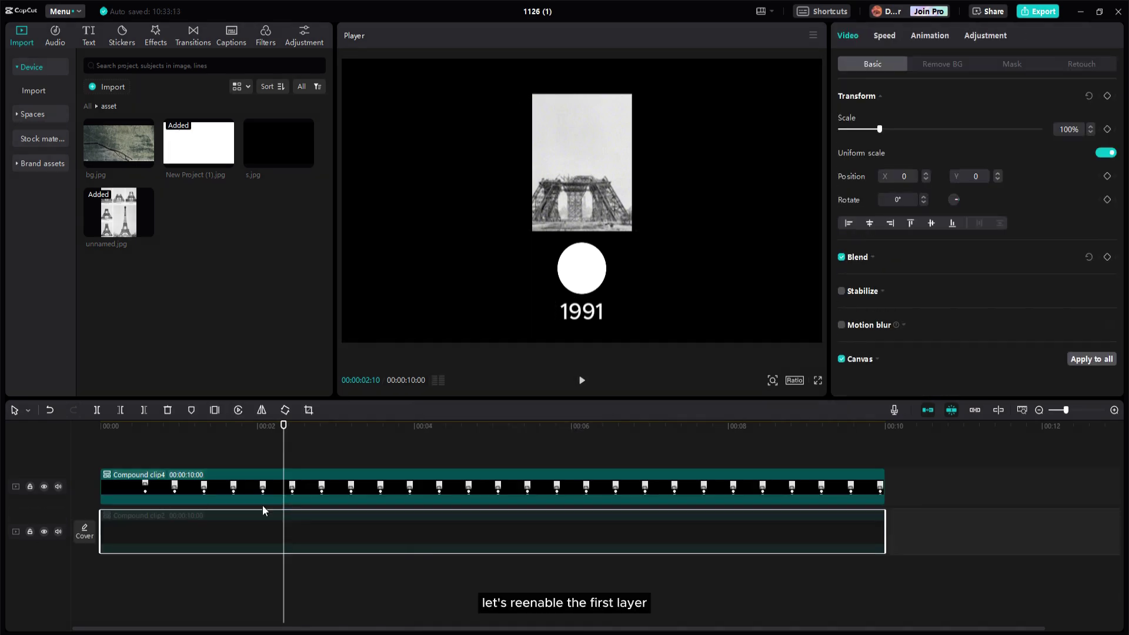
{"action": "key", "text": "v"}
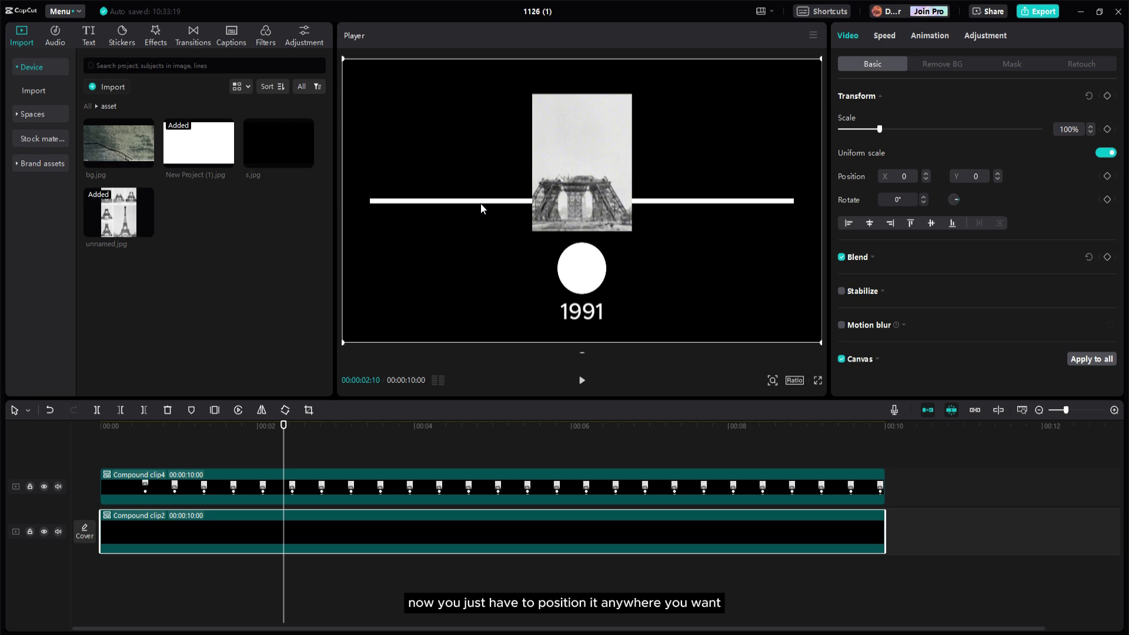
{"action": "left_click_drag", "start_coordinate": [479, 205], "coordinate": [427, 281]}
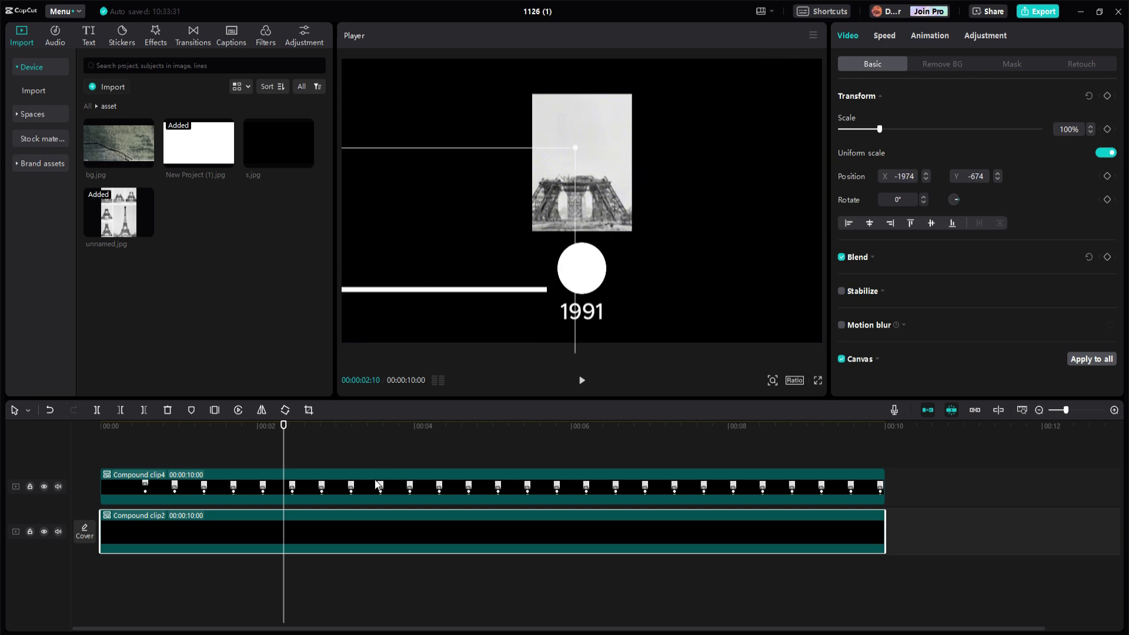
{"action": "left_click_drag", "start_coordinate": [574, 288], "coordinate": [528, 287]}
{"action": "left_click", "coordinate": [307, 525]}
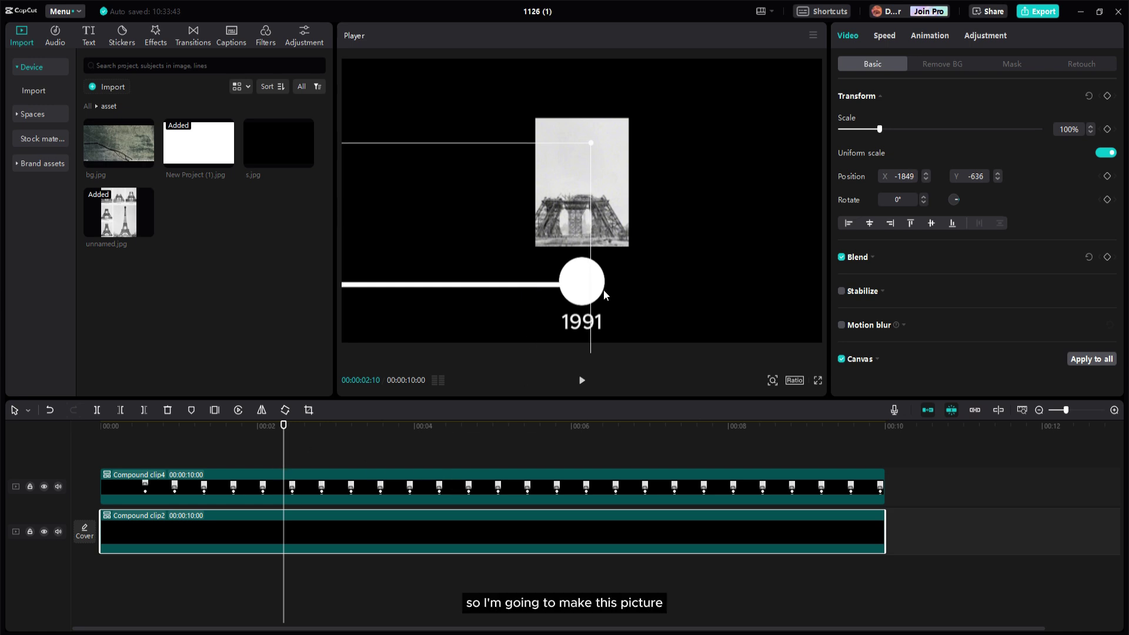
{"action": "left_click", "coordinate": [623, 231]}
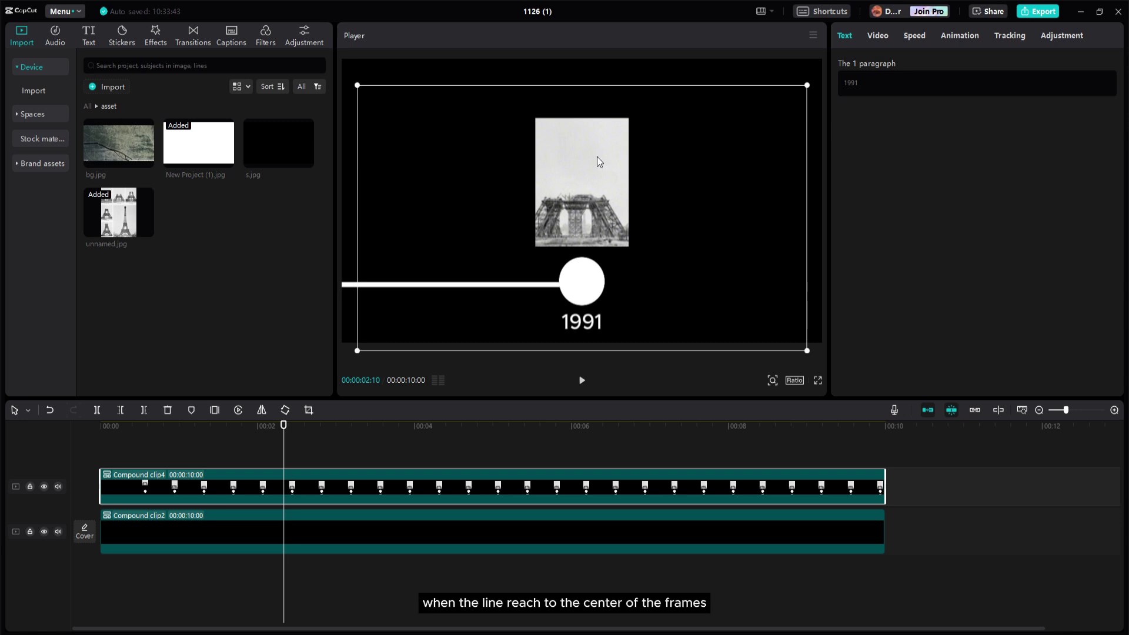
Shift Compound clip4 later so the circle, photo and 1991 marker appear just after the line starts.
{"action": "left_click_drag", "start_coordinate": [284, 443], "coordinate": [167, 459]}
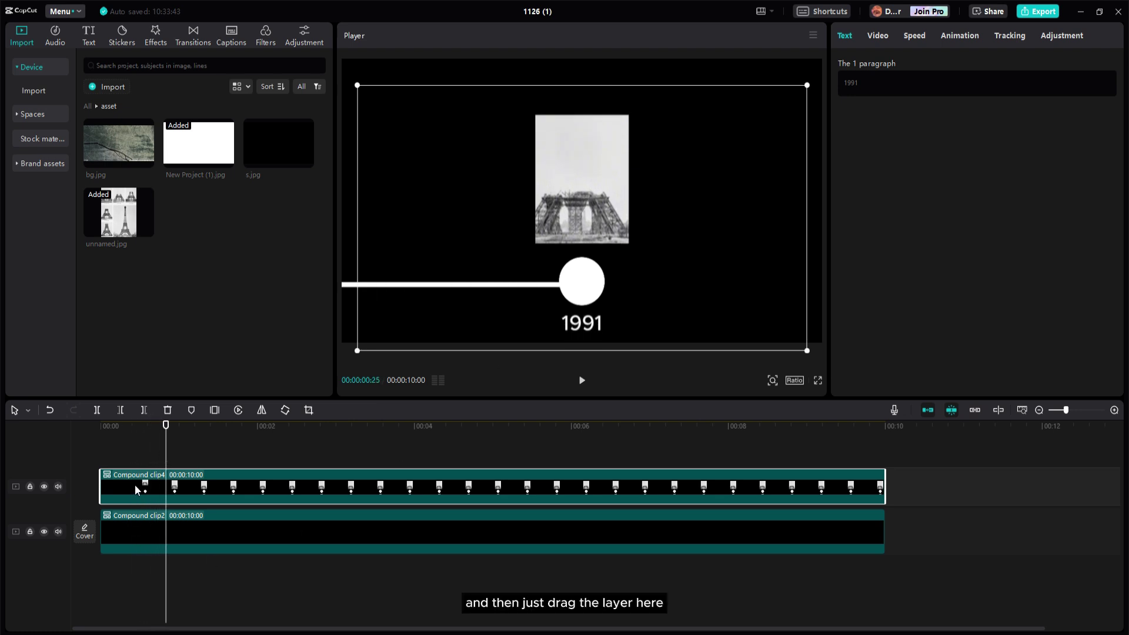
{"action": "left_click_drag", "start_coordinate": [135, 488], "coordinate": [197, 490]}
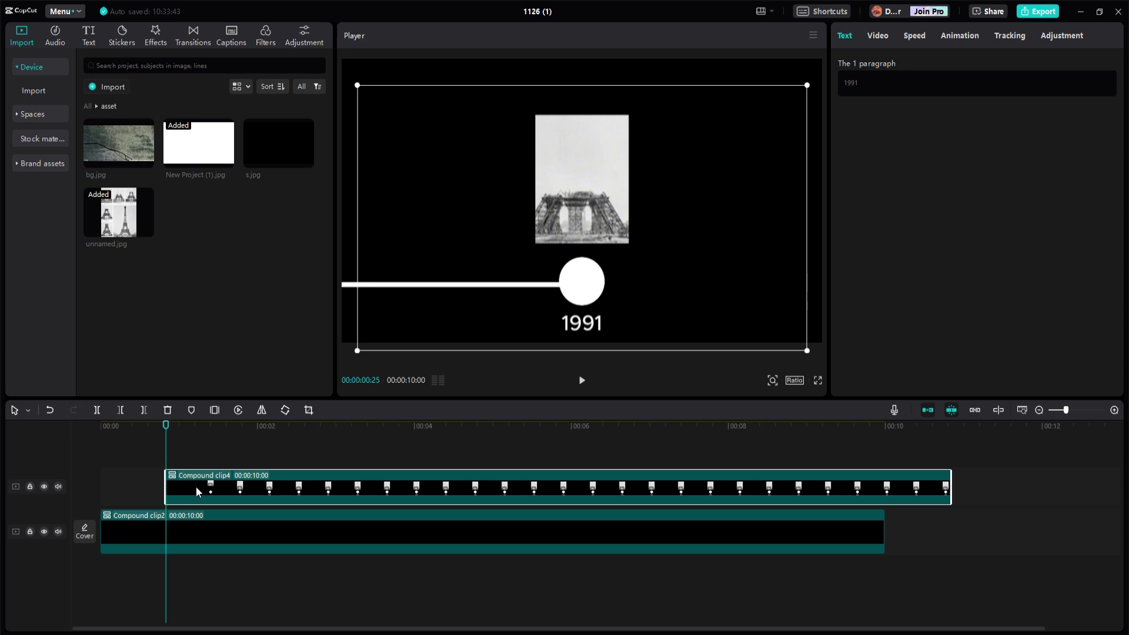
{"action": "left_click_drag", "start_coordinate": [166, 454], "coordinate": [142, 443]}
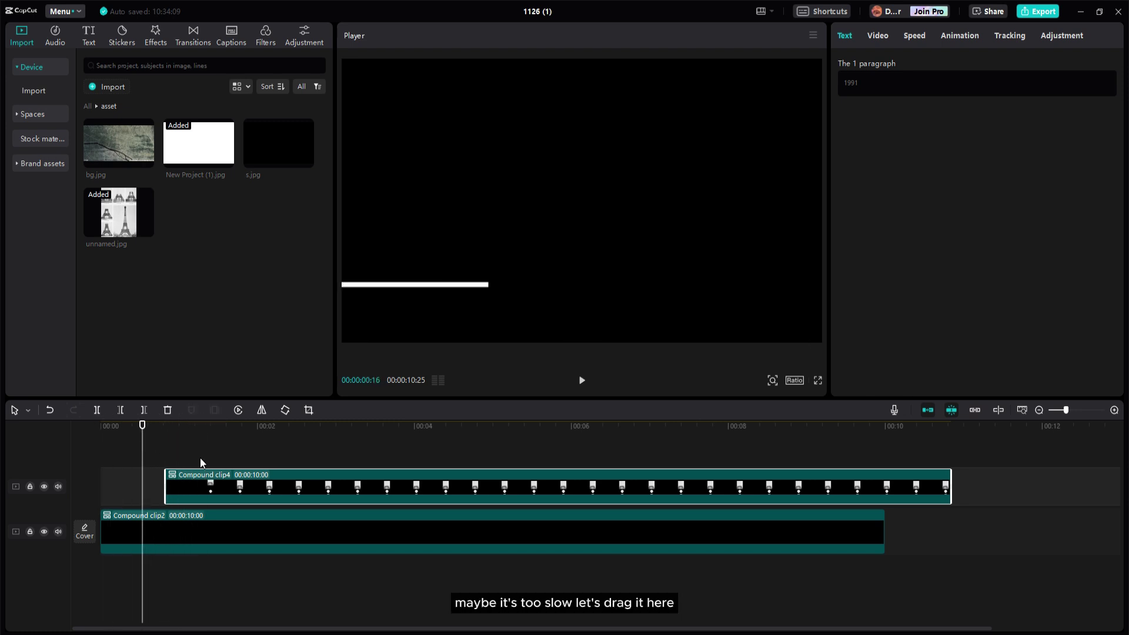
{"action": "left_click_drag", "start_coordinate": [334, 483], "coordinate": [311, 482]}
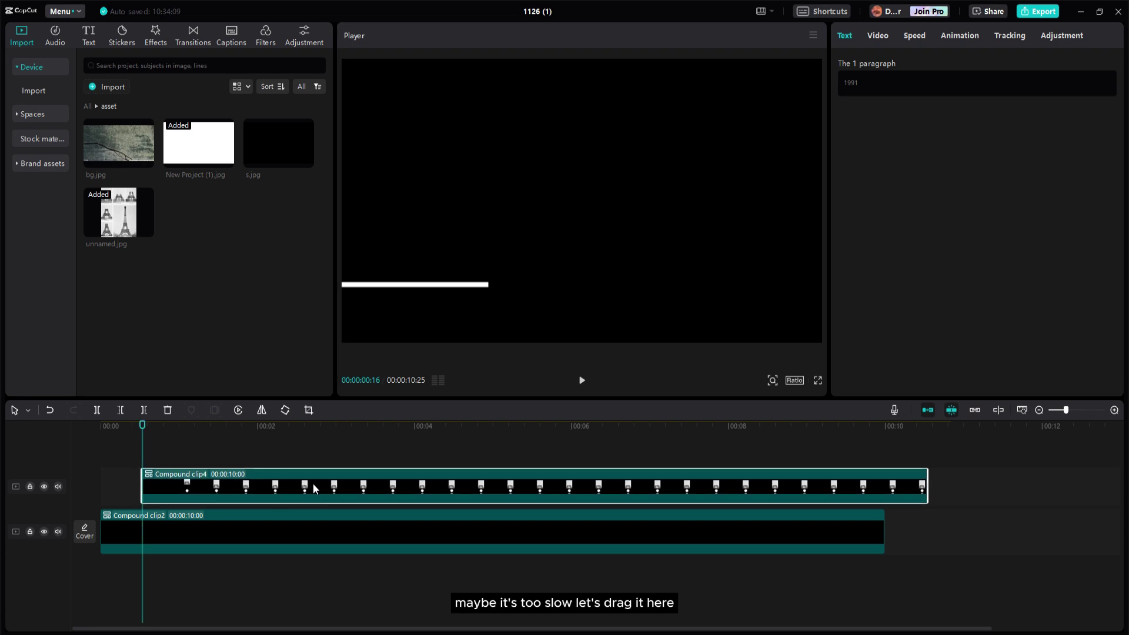
{"action": "left_click_drag", "start_coordinate": [132, 451], "coordinate": [315, 451]}
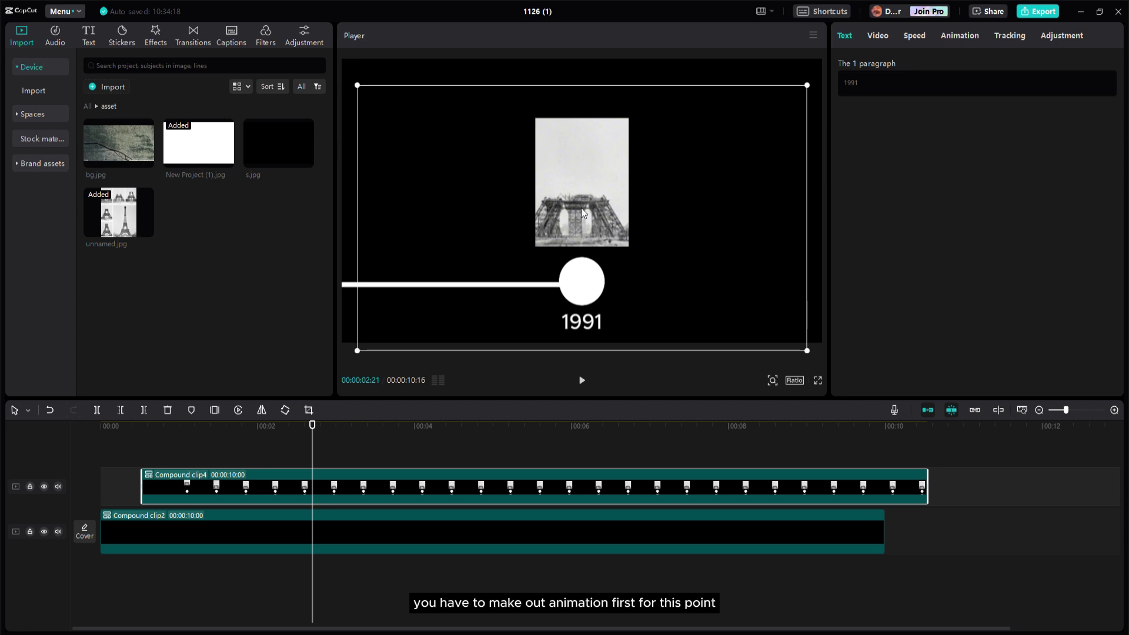
{"action": "left_click_drag", "start_coordinate": [140, 464], "coordinate": [335, 457]}
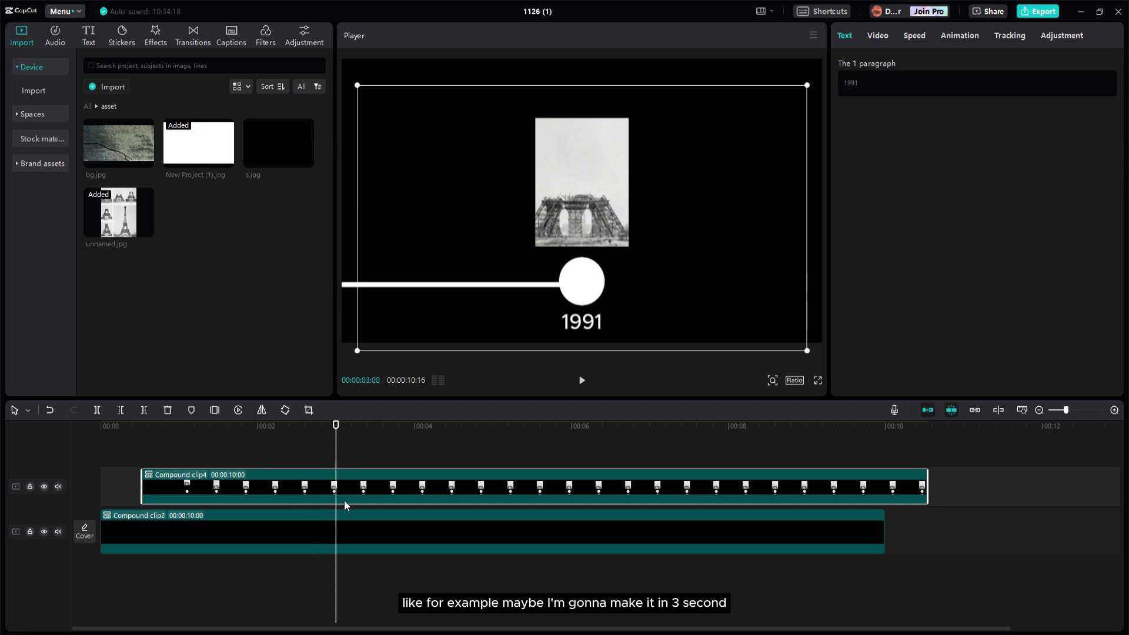
Keyframe the marker group's transform at 00:03 and 00:04, sliding it off-screen left at 00:04.
{"action": "left_click", "coordinate": [882, 37]}
{"action": "left_click", "coordinate": [1107, 98]}
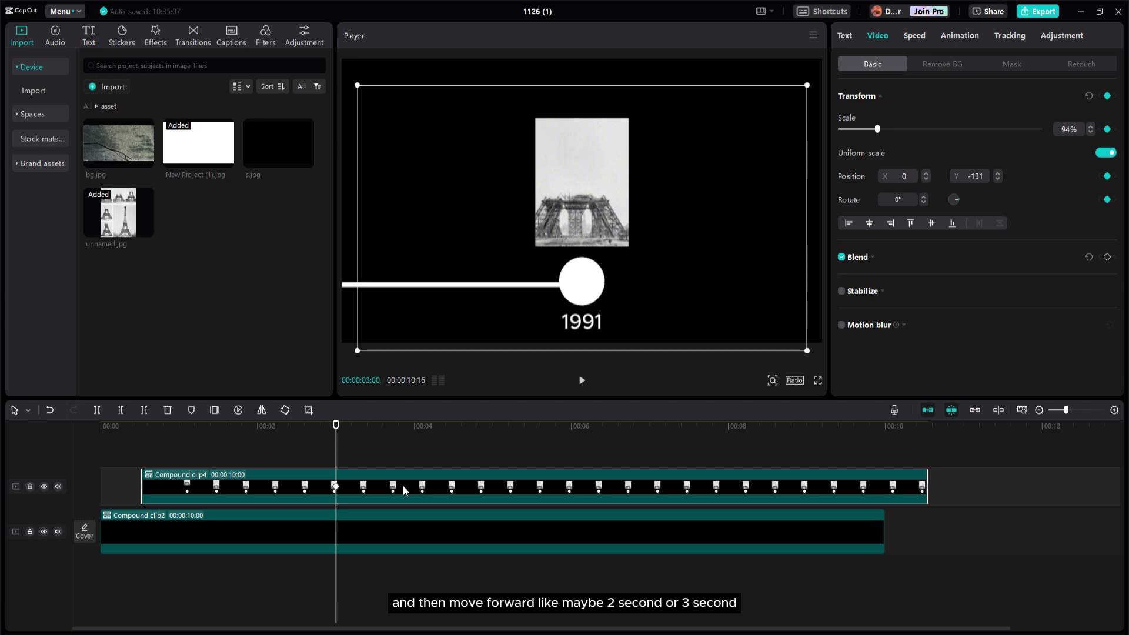
{"action": "key", "text": "Right"}
{"action": "key", "text": "Right"}
{"action": "key", "text": "Right"}
{"action": "key", "text": "Right"}
{"action": "key", "text": "Right"}
{"action": "key", "text": "Right"}
{"action": "key", "text": "Right"}
{"action": "key", "text": "Right"}
{"action": "key", "text": "Right"}
{"action": "key", "text": "Right"}
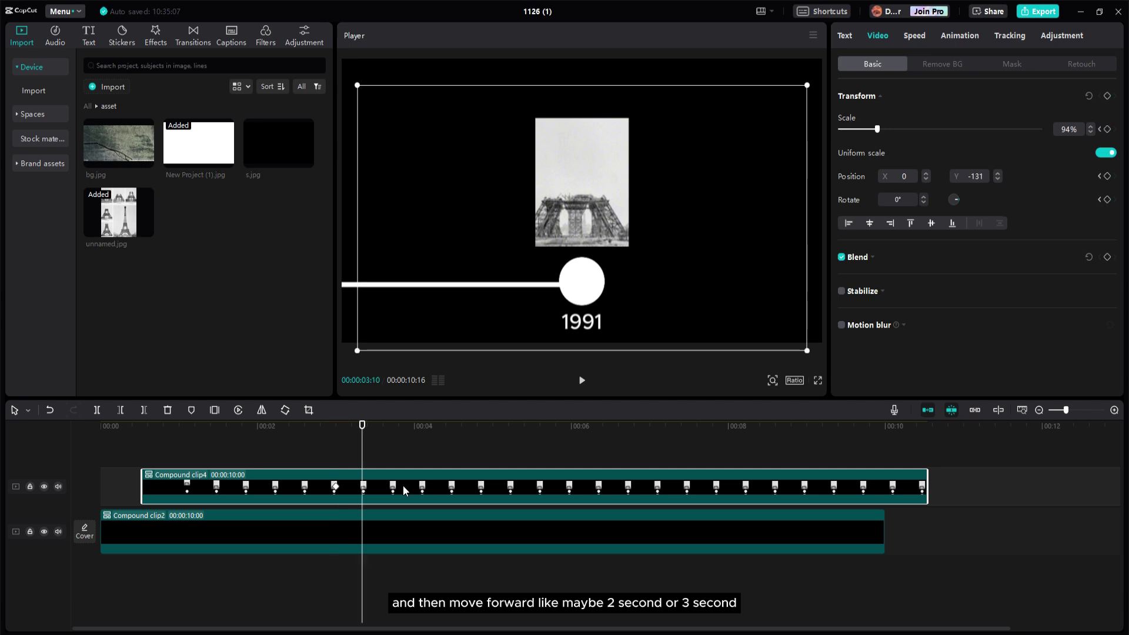
{"action": "key", "text": "Right"}
{"action": "key", "text": "Right"}
{"action": "key", "text": "Right"}
{"action": "key", "text": "Right"}
{"action": "key", "text": "Right"}
{"action": "key", "text": "Right"}
{"action": "key", "text": "Right"}
{"action": "key", "text": "Right"}
{"action": "key", "text": "Right"}
{"action": "key", "text": "Right"}
{"action": "key", "text": "Right"}
{"action": "key", "text": "Right"}
{"action": "key", "text": "Right"}
{"action": "key", "text": "Right"}
{"action": "key", "text": "Right"}
{"action": "key", "text": "Right"}
{"action": "key", "text": "Right"}
{"action": "key", "text": "Right"}
{"action": "key", "text": "Right"}
{"action": "key", "text": "Right"}
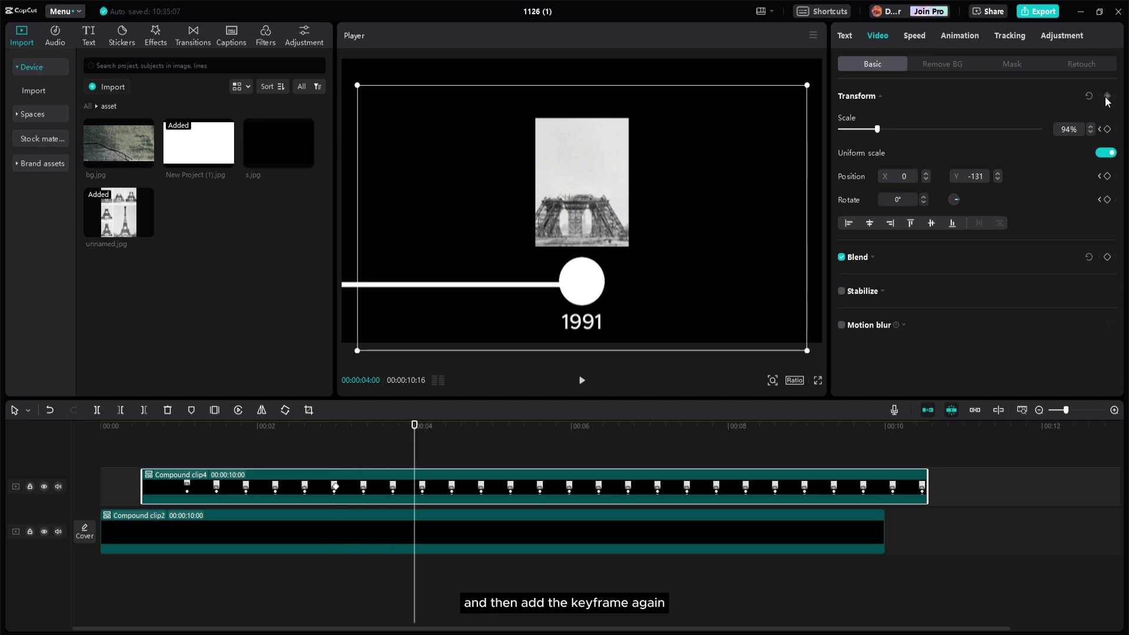
{"action": "left_click", "coordinate": [1107, 97]}
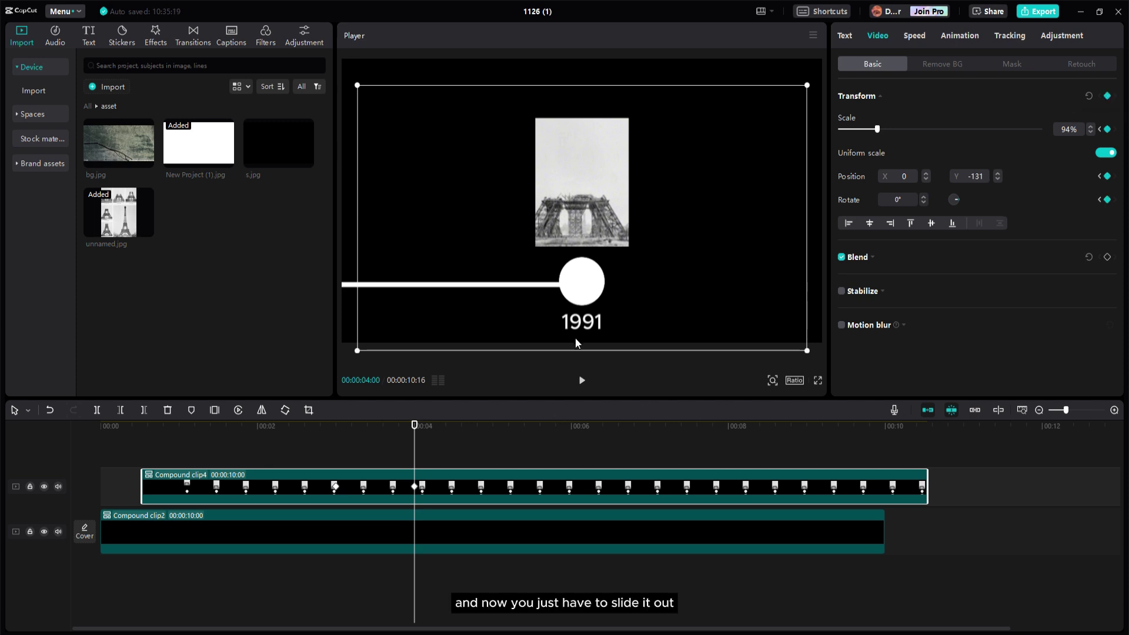
{"action": "left_click_drag", "start_coordinate": [578, 290], "coordinate": [284, 290]}
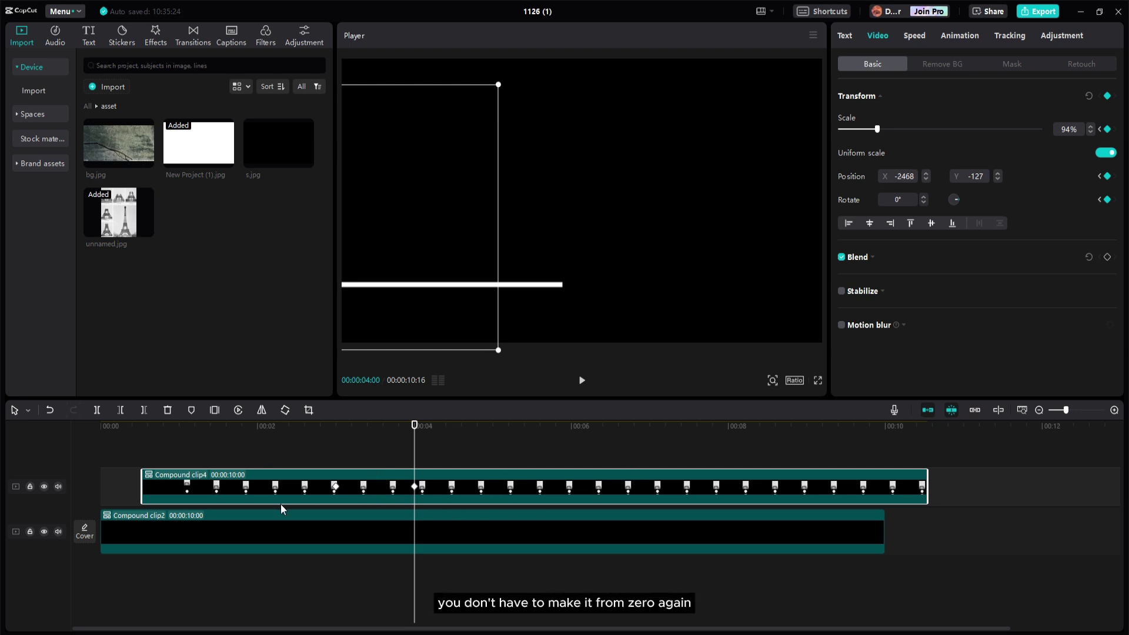
Copy Compound clip4 onto a new top track starting at 4 seconds.
{"action": "left_click_drag", "start_coordinate": [258, 487], "coordinate": [492, 479]}
{"action": "left_click", "coordinate": [231, 460]}
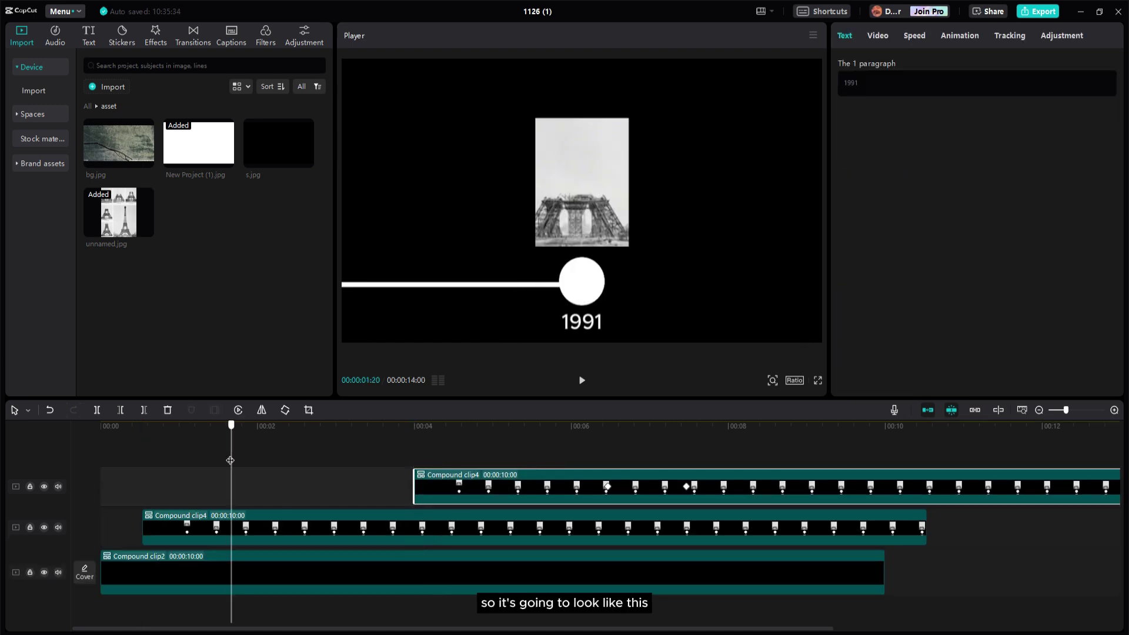
{"action": "left_click_drag", "start_coordinate": [230, 460], "coordinate": [493, 462]}
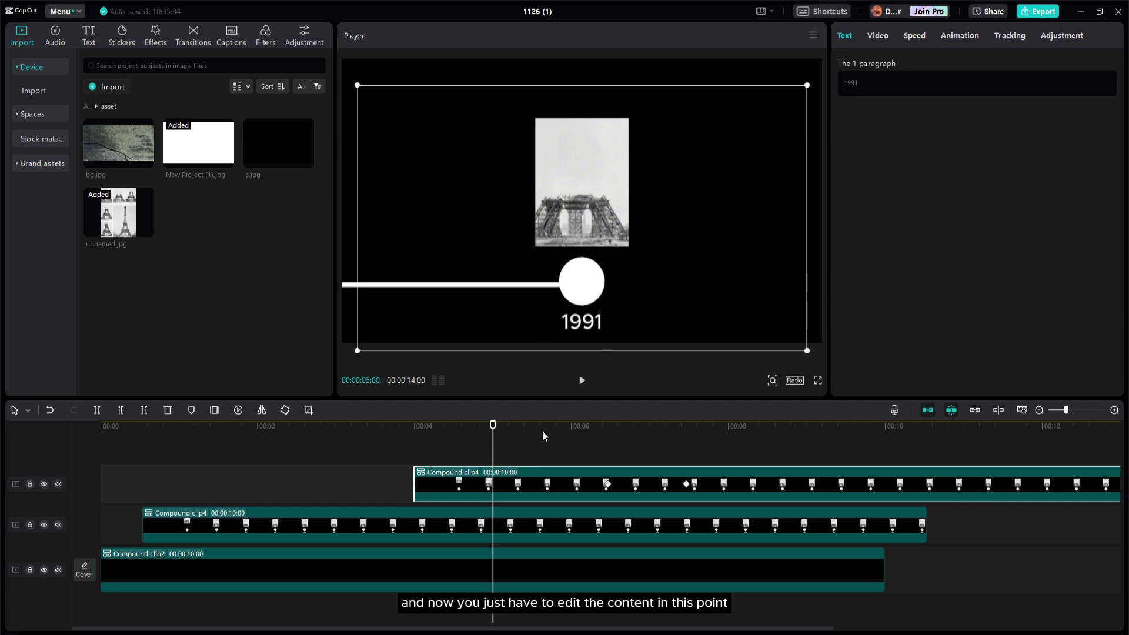
Inside the copied Compound clip4, change the year text from 1991 to 1992.
{"action": "double_click", "coordinate": [509, 487]}
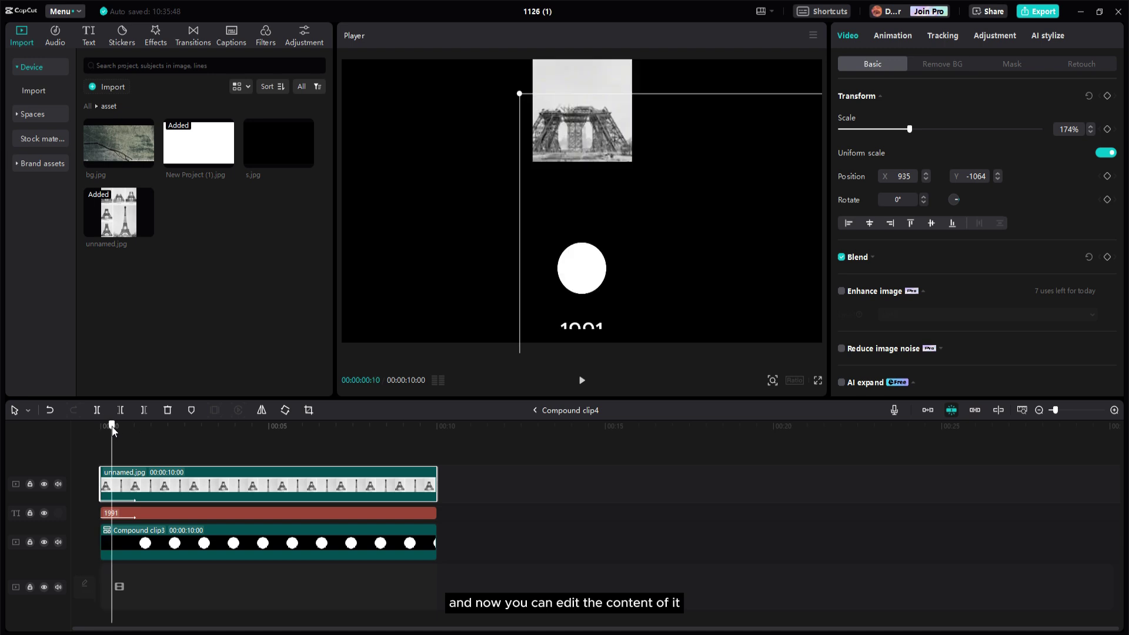
{"action": "left_click_drag", "start_coordinate": [114, 430], "coordinate": [191, 433]}
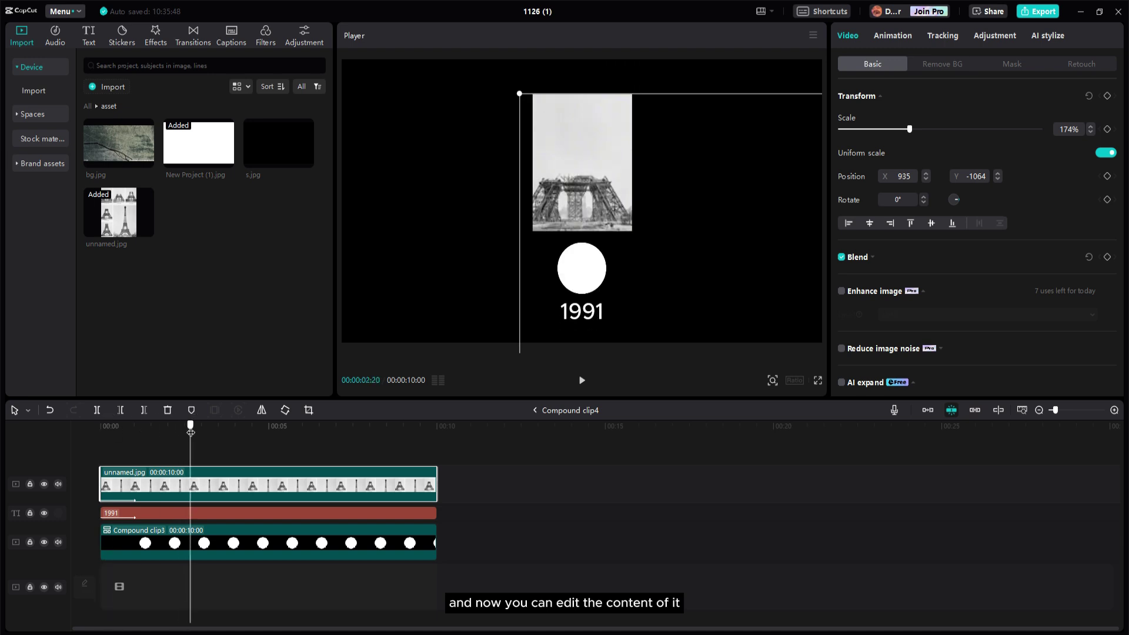
{"action": "left_click", "coordinate": [176, 515]}
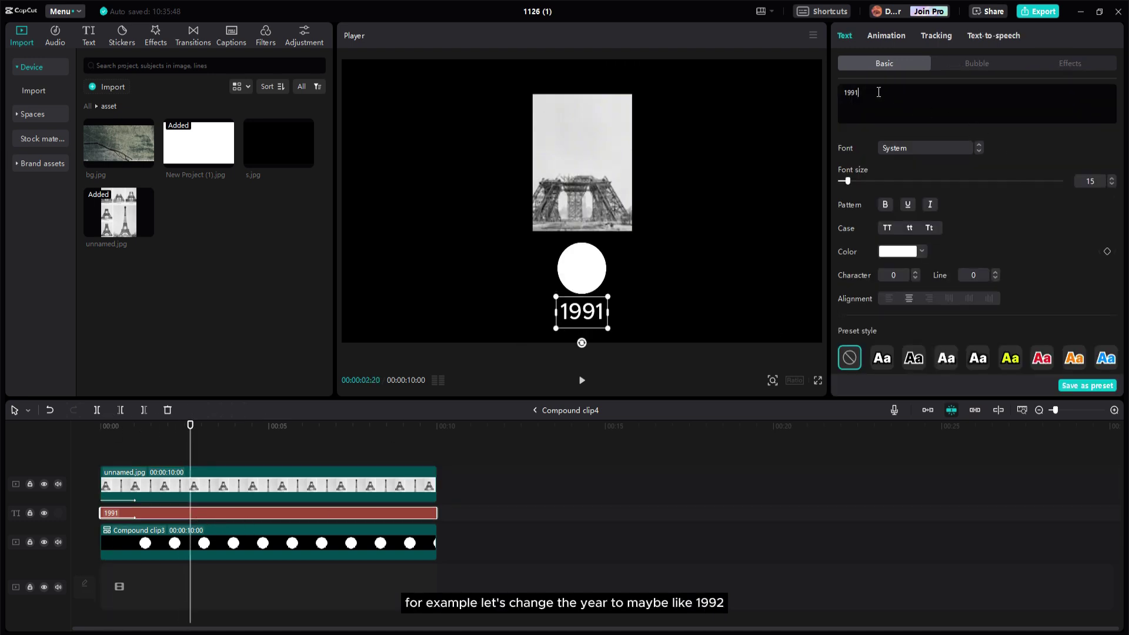
{"action": "key", "text": "BackSpace"}
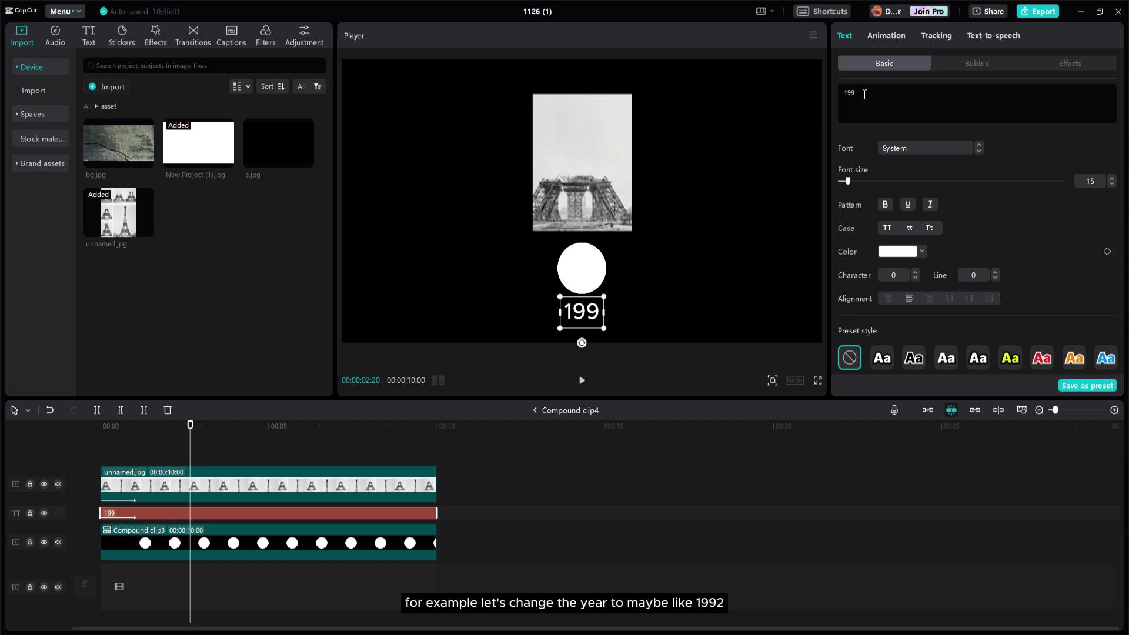
{"action": "type", "text": "2"}
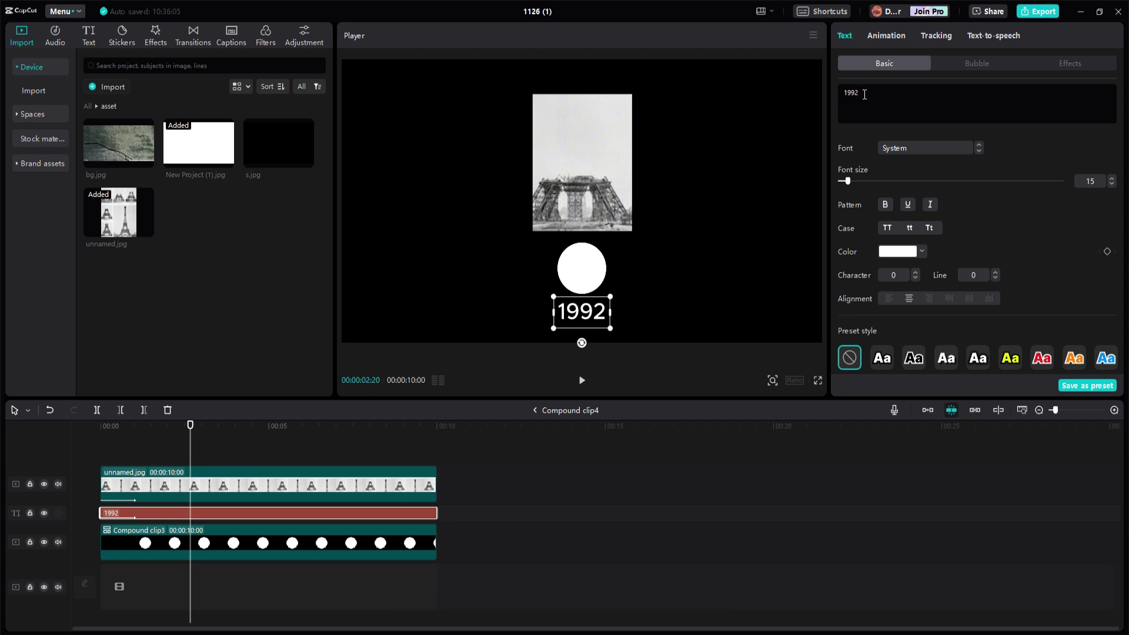
Shift unnamed.jpg's mask and re-centre the collage to show a later construction photo.
{"action": "left_click", "coordinate": [245, 471]}
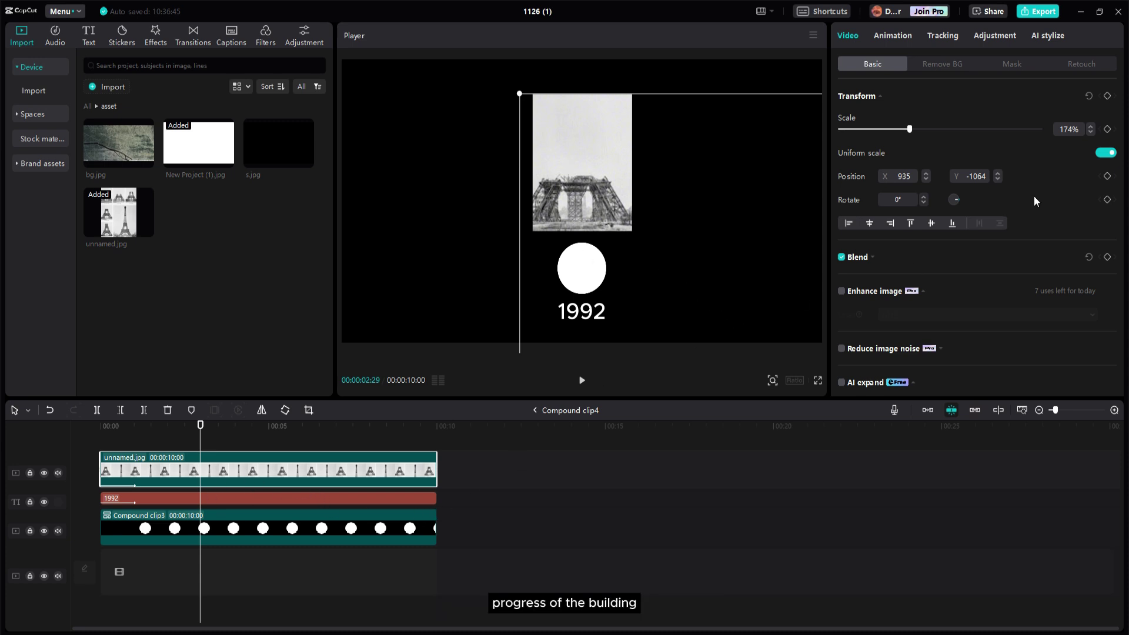
{"action": "left_click", "coordinate": [1013, 65]}
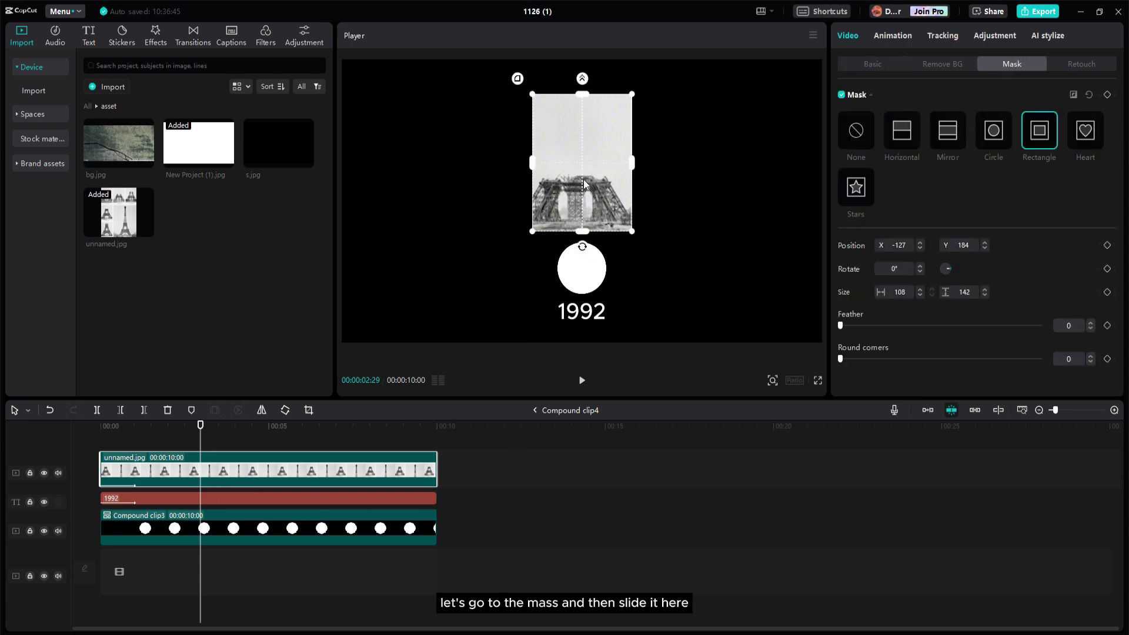
{"action": "left_click_drag", "start_coordinate": [584, 182], "coordinate": [613, 189]}
{"action": "left_click", "coordinate": [875, 66]}
{"action": "left_click_drag", "start_coordinate": [605, 194], "coordinate": [576, 206]}
{"action": "left_click_drag", "start_coordinate": [198, 434], "coordinate": [256, 433]}
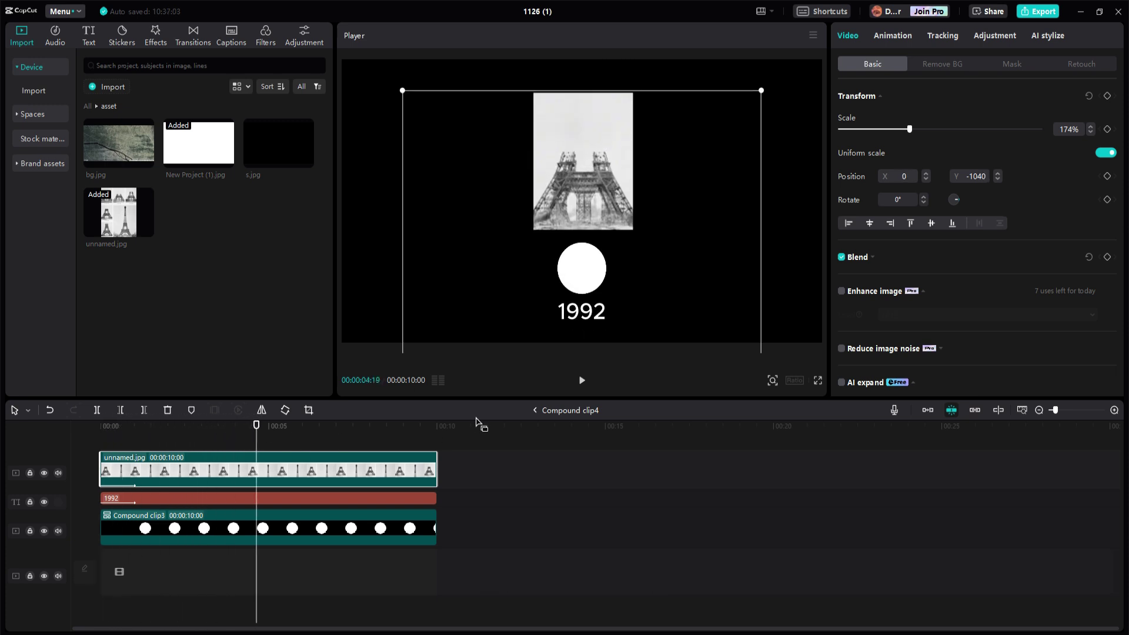
Copy the 1992 marker group onto another new track starting around 6 seconds.
{"action": "left_click", "coordinate": [535, 411]}
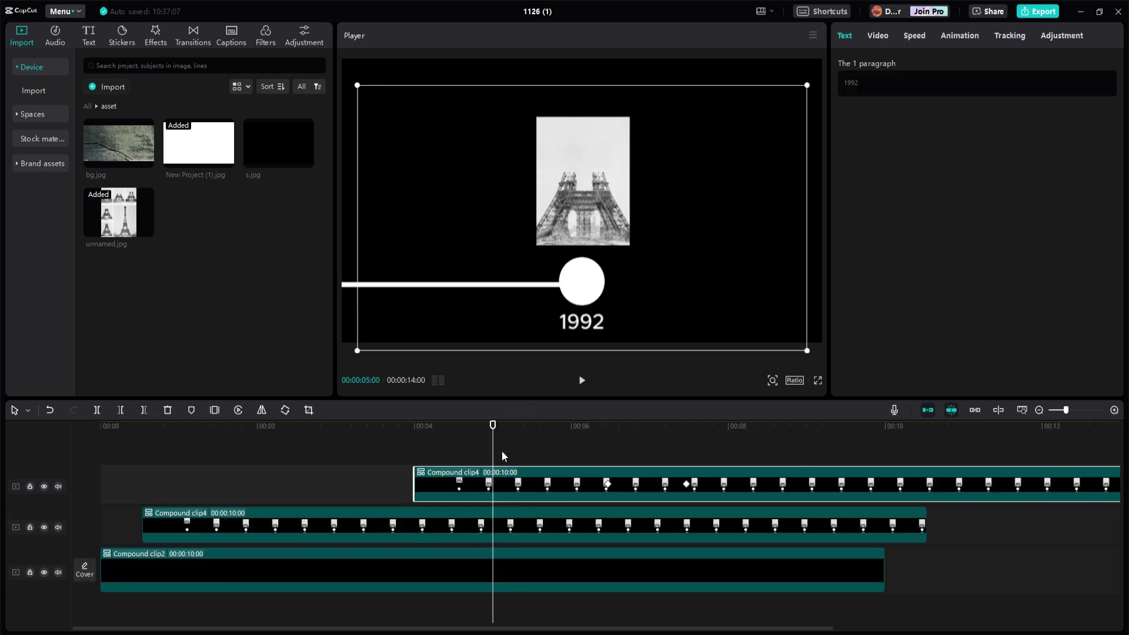
{"action": "left_click_drag", "start_coordinate": [389, 452], "coordinate": [511, 466]}
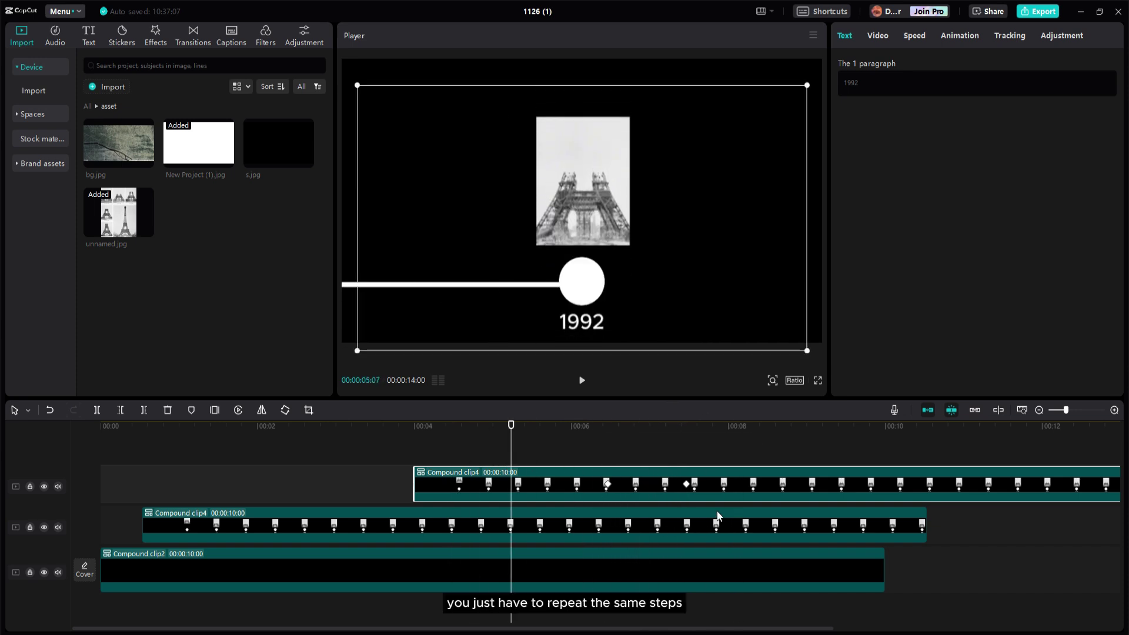
{"action": "left_click_drag", "start_coordinate": [512, 447], "coordinate": [607, 447]}
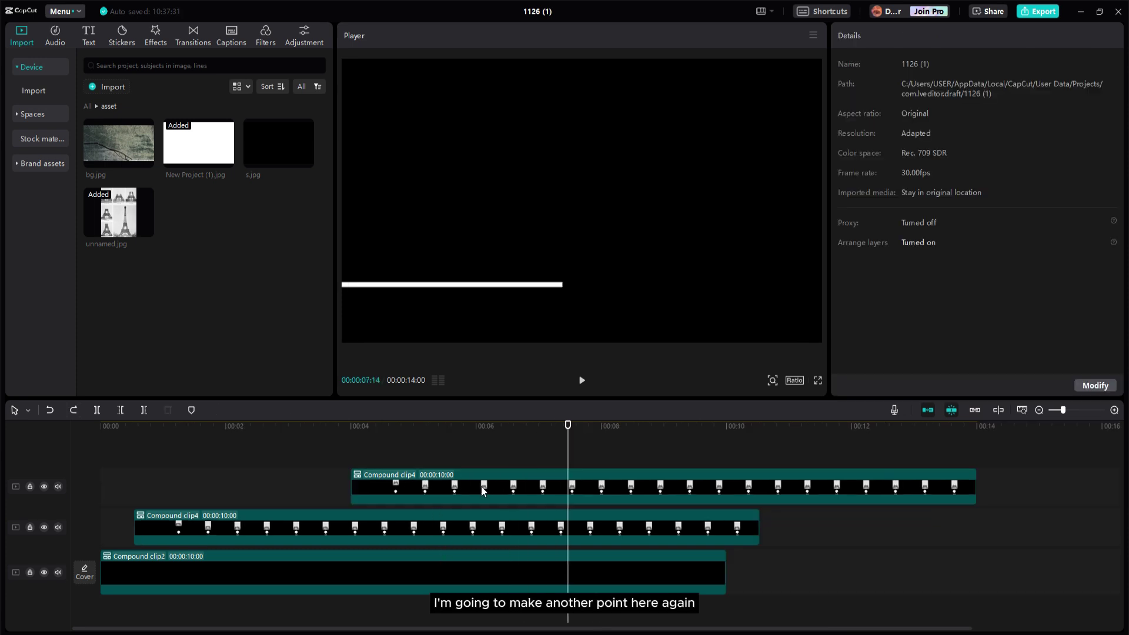
{"action": "left_click", "coordinate": [481, 486]}
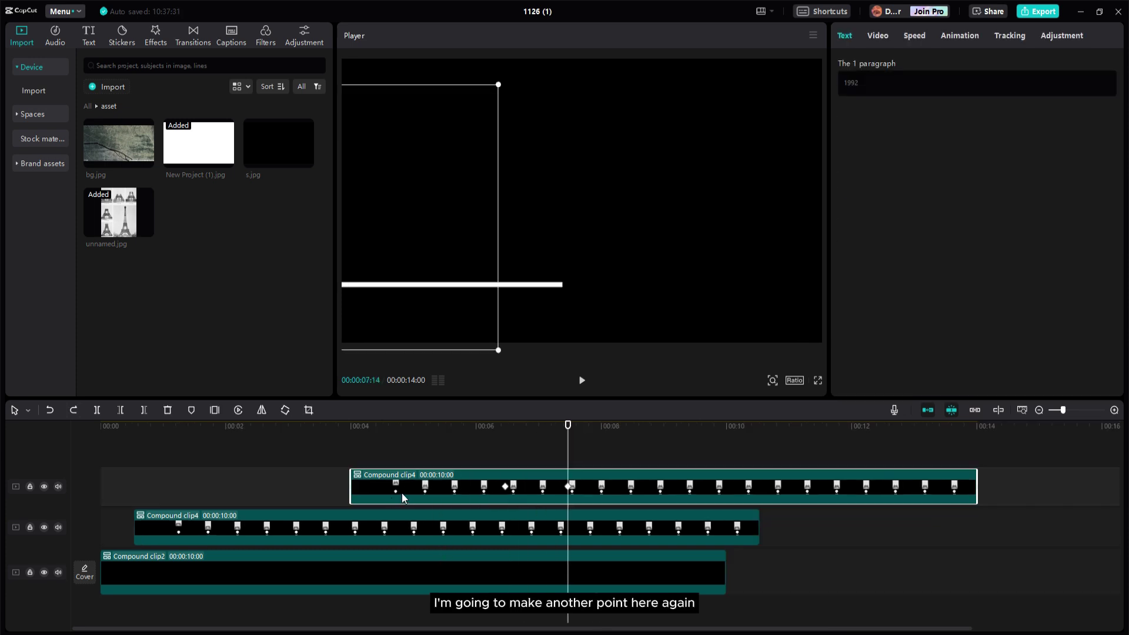
{"action": "left_click_drag", "start_coordinate": [402, 498], "coordinate": [617, 456]}
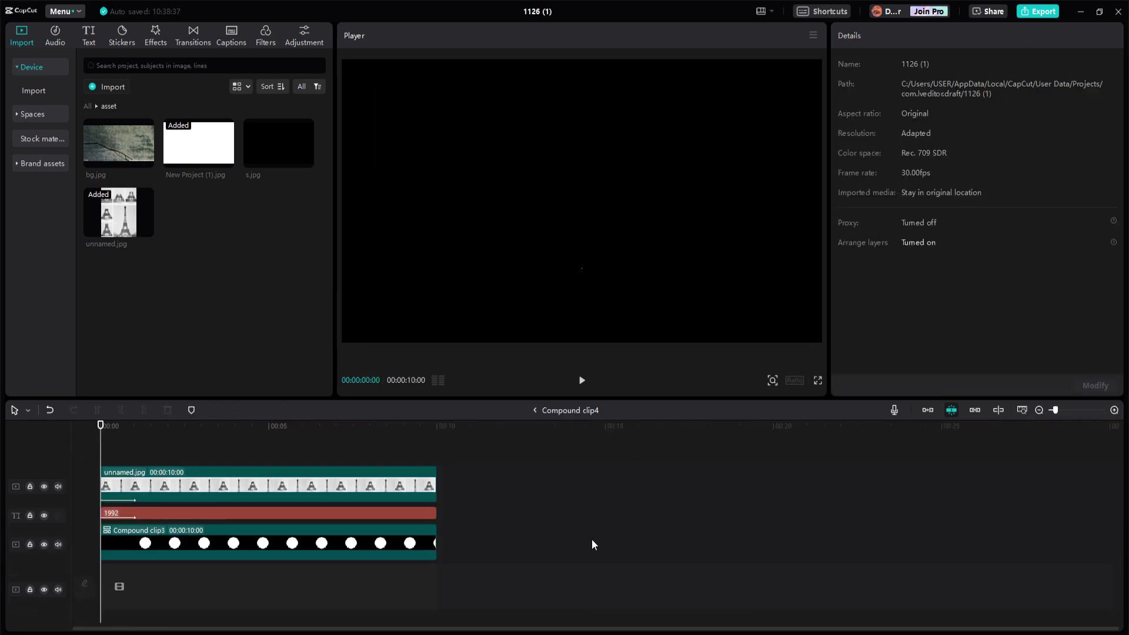
Change the copy's year to 1993 and move the Eiffel photo above the circle.
{"action": "left_click", "coordinate": [154, 513]}
{"action": "left_click", "coordinate": [878, 93]}
{"action": "key", "text": "BackSpace"}
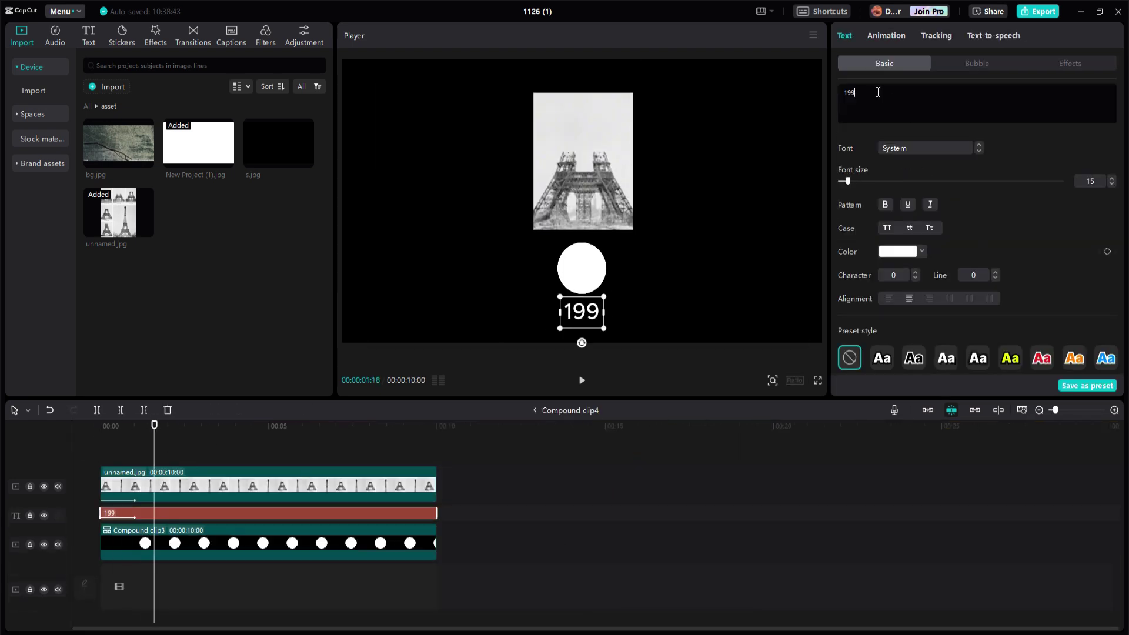
{"action": "type", "text": "3"}
{"action": "left_click", "coordinate": [675, 251]}
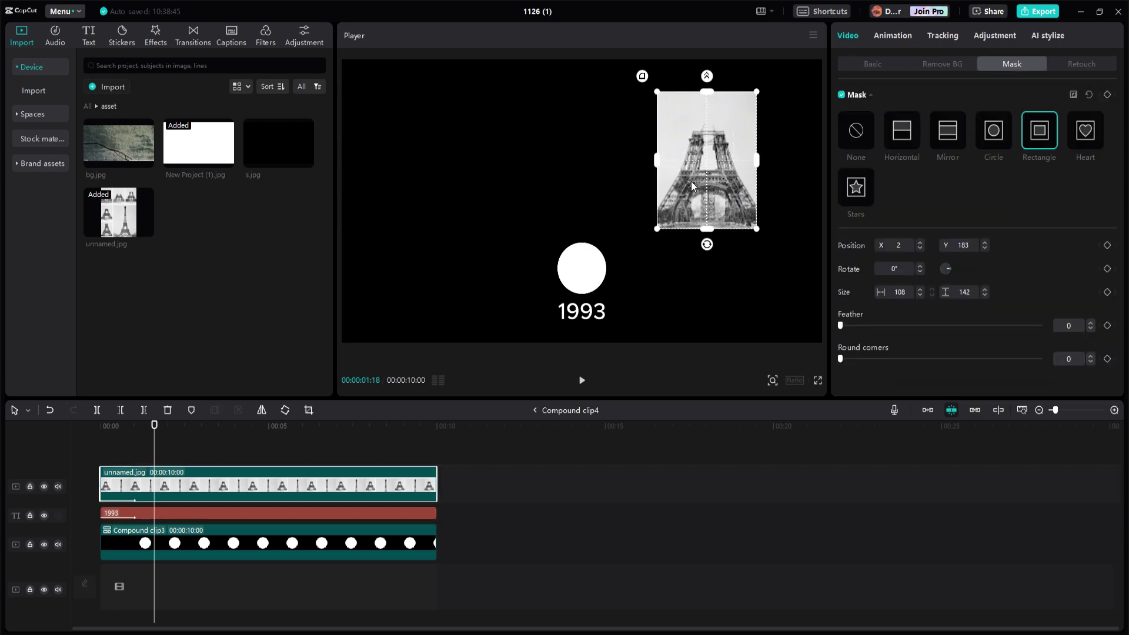
{"action": "left_click", "coordinate": [692, 186]}
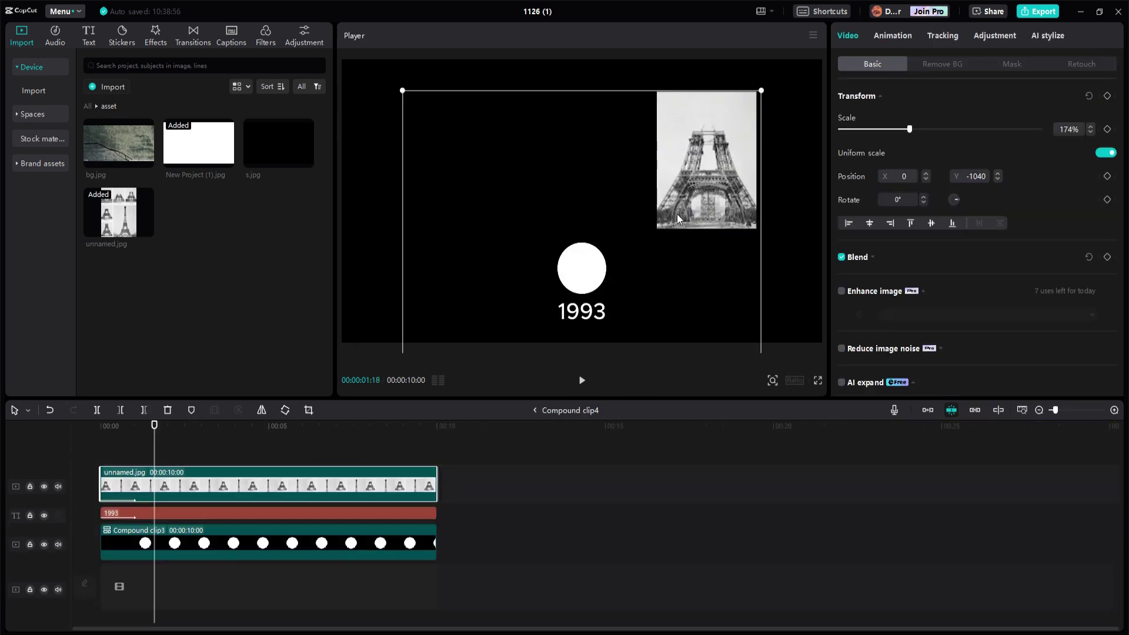
{"action": "left_click_drag", "start_coordinate": [676, 214], "coordinate": [583, 202]}
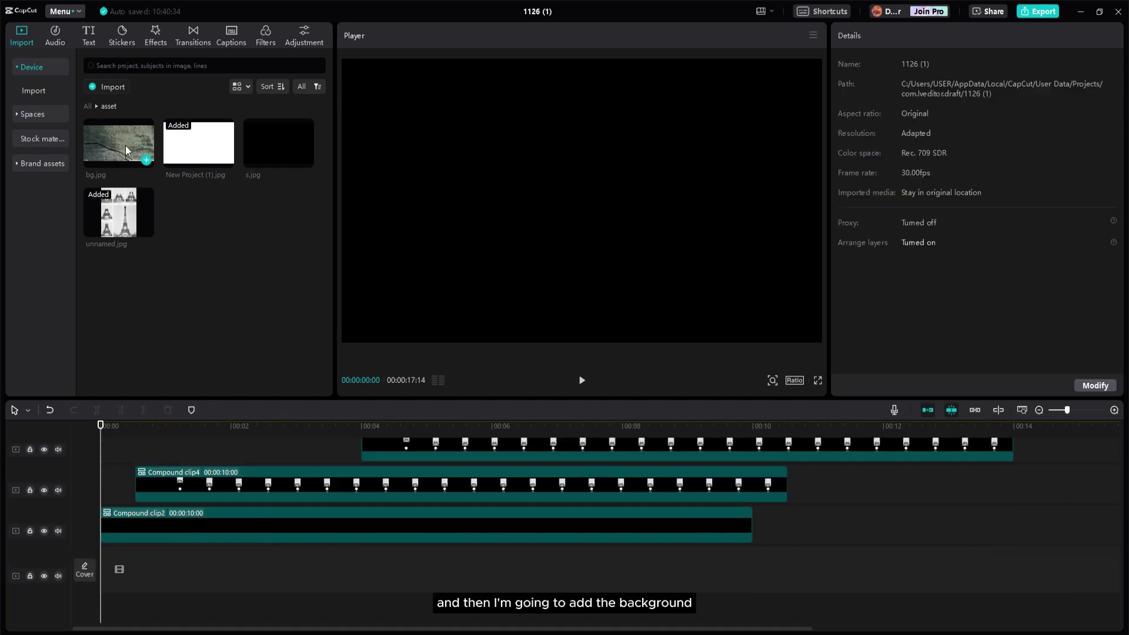
Put bg.jpg on the bottom track and lengthen it to about 13.5 seconds.
{"action": "left_click_drag", "start_coordinate": [125, 146], "coordinate": [112, 529]}
{"action": "left_click_drag", "start_coordinate": [283, 525], "coordinate": [301, 572]}
{"action": "left_click_drag", "start_coordinate": [426, 569], "coordinate": [982, 570]}
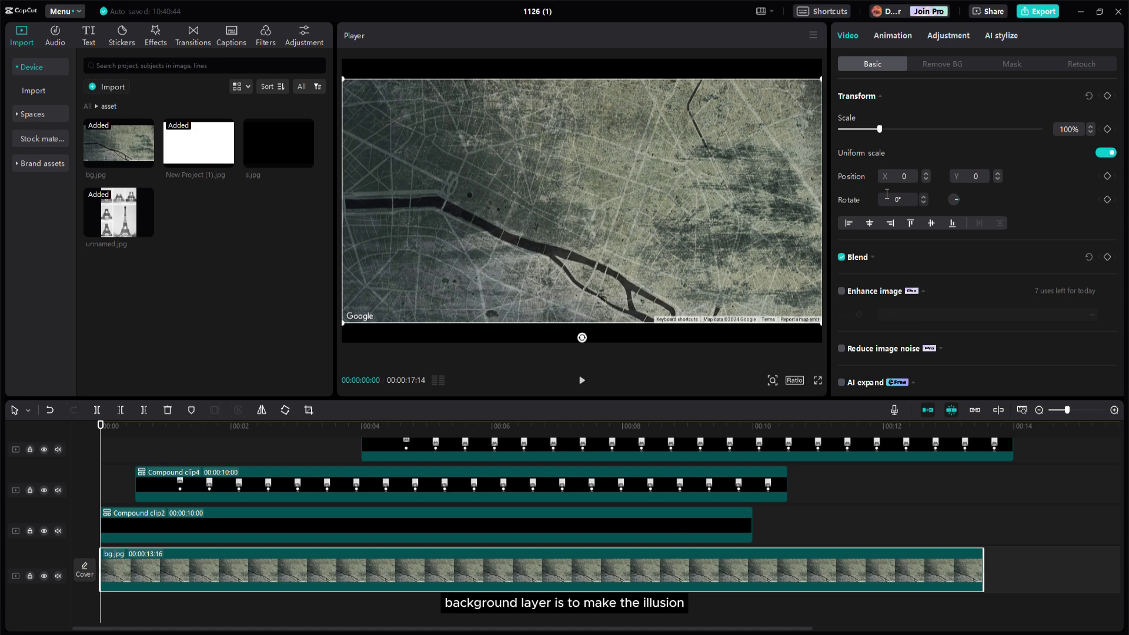
Scale the bg.jpg map up to about 175% so it fills the frame.
{"action": "left_click_drag", "start_coordinate": [881, 131], "coordinate": [912, 131]}
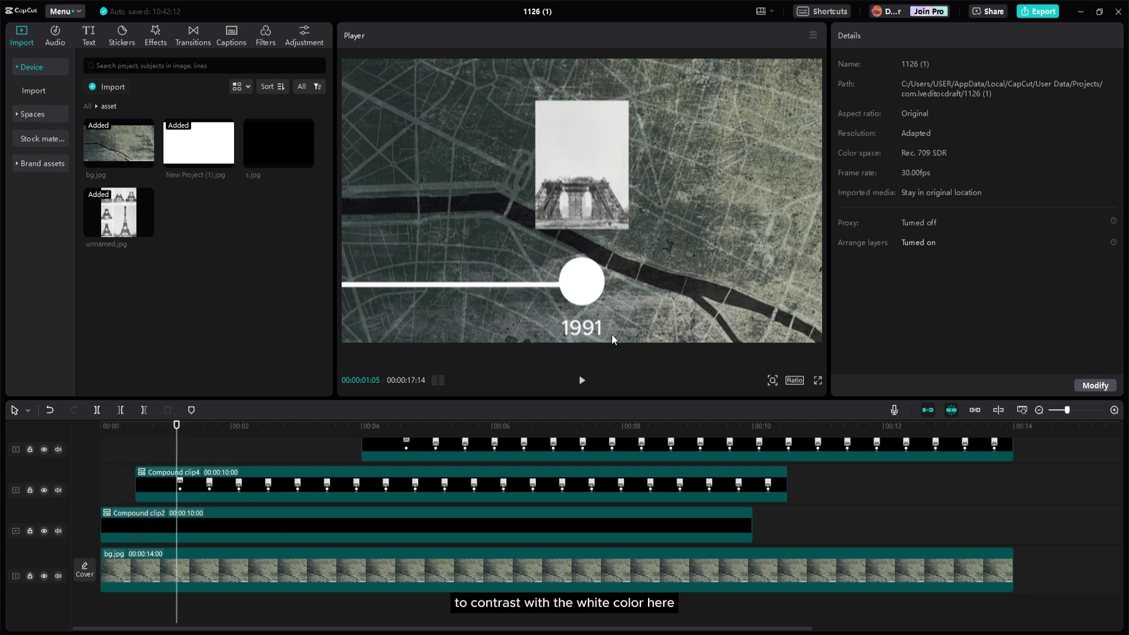
Place black s.jpg just above bg.jpg, extend it to 00:14, and set 50% opacity.
{"action": "mouse_move", "coordinate": [308, 165]}
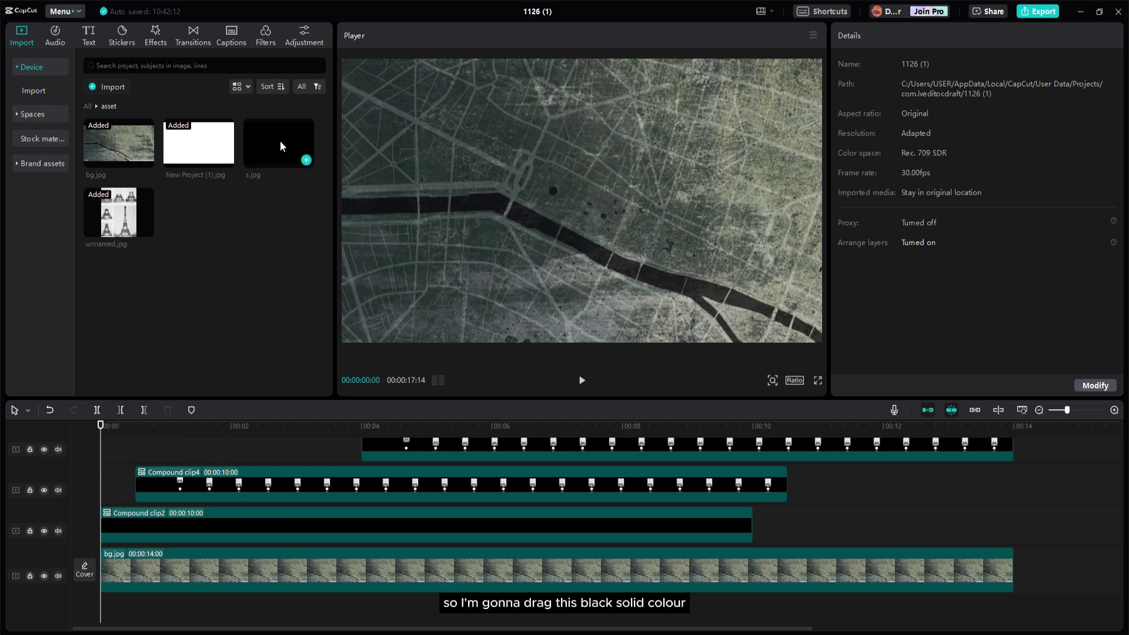
{"action": "left_click_drag", "start_coordinate": [279, 143], "coordinate": [89, 542]}
{"action": "left_click_drag", "start_coordinate": [355, 527], "coordinate": [378, 548]}
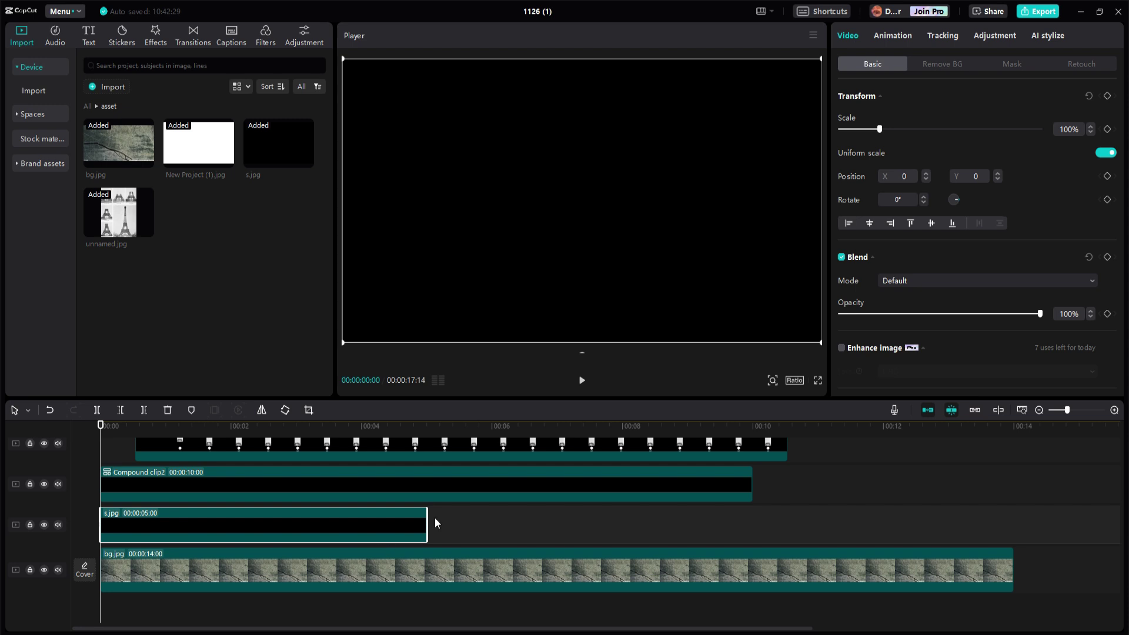
{"action": "left_click_drag", "start_coordinate": [428, 520], "coordinate": [1012, 535]}
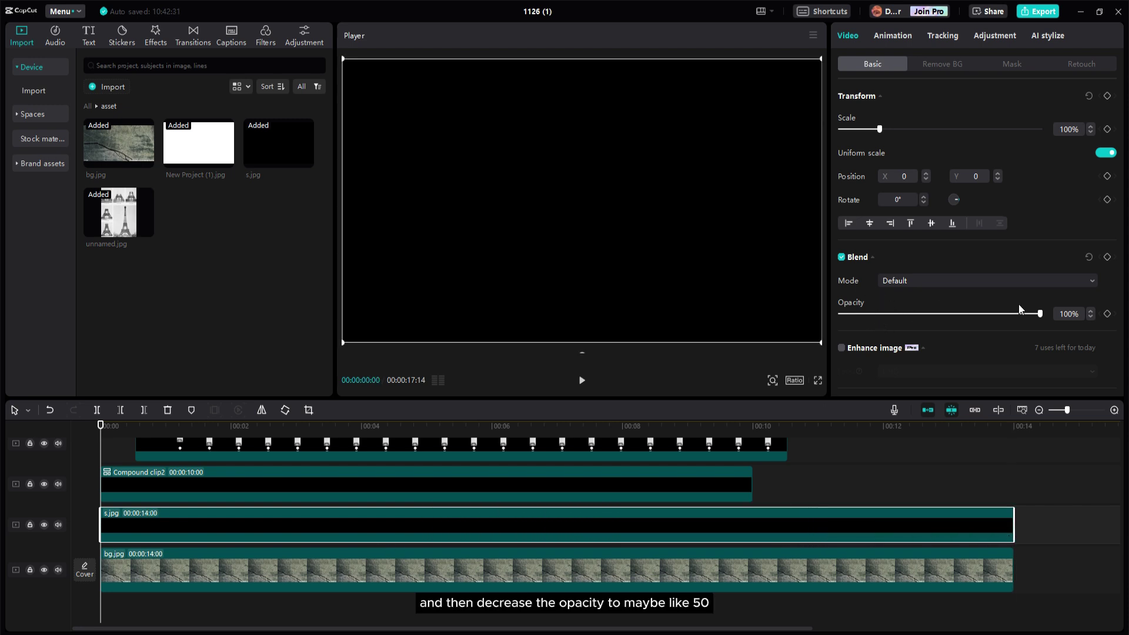
{"action": "left_click_drag", "start_coordinate": [1040, 314], "coordinate": [941, 315]}
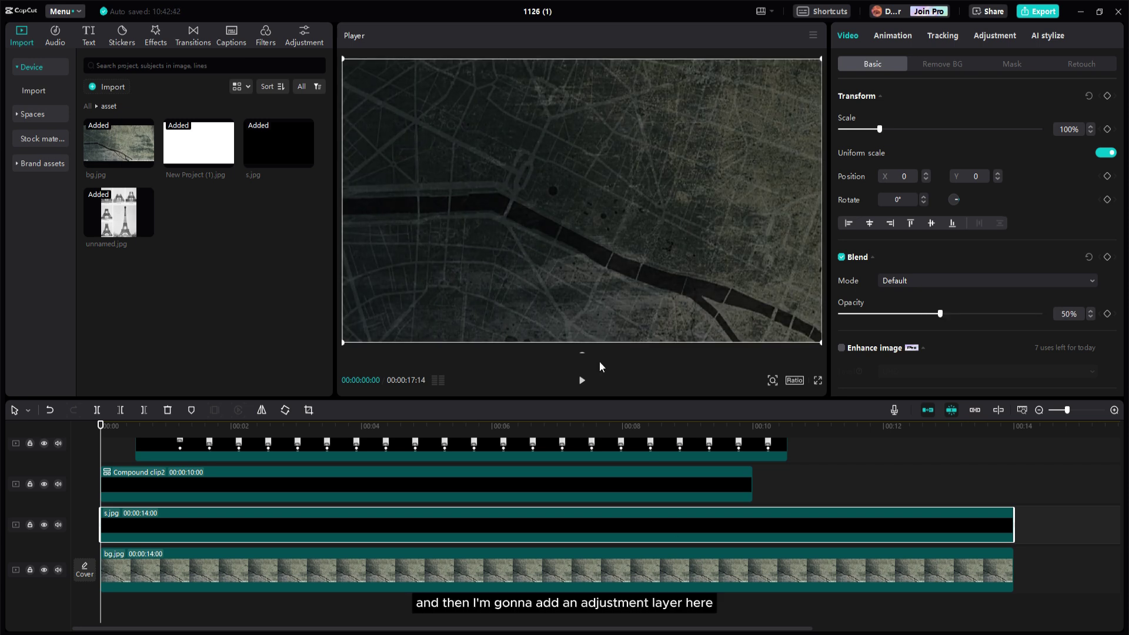
Add a Custom adjustment layer across all 14 seconds with Vignette at 22.
{"action": "left_click", "coordinate": [304, 35]}
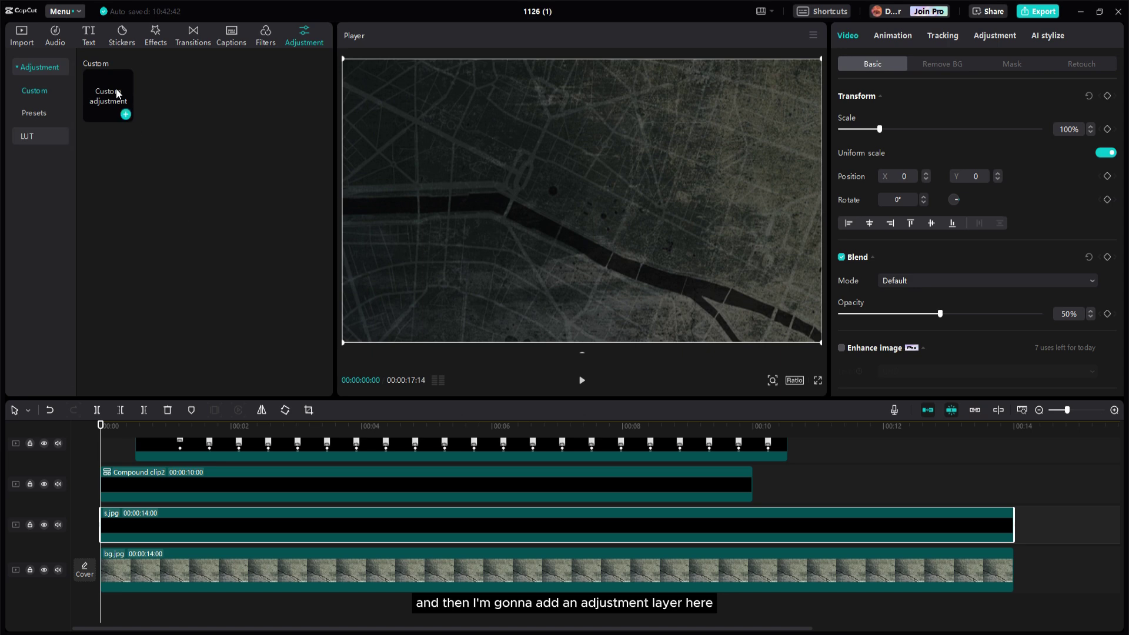
{"action": "left_click_drag", "start_coordinate": [117, 106], "coordinate": [101, 515]}
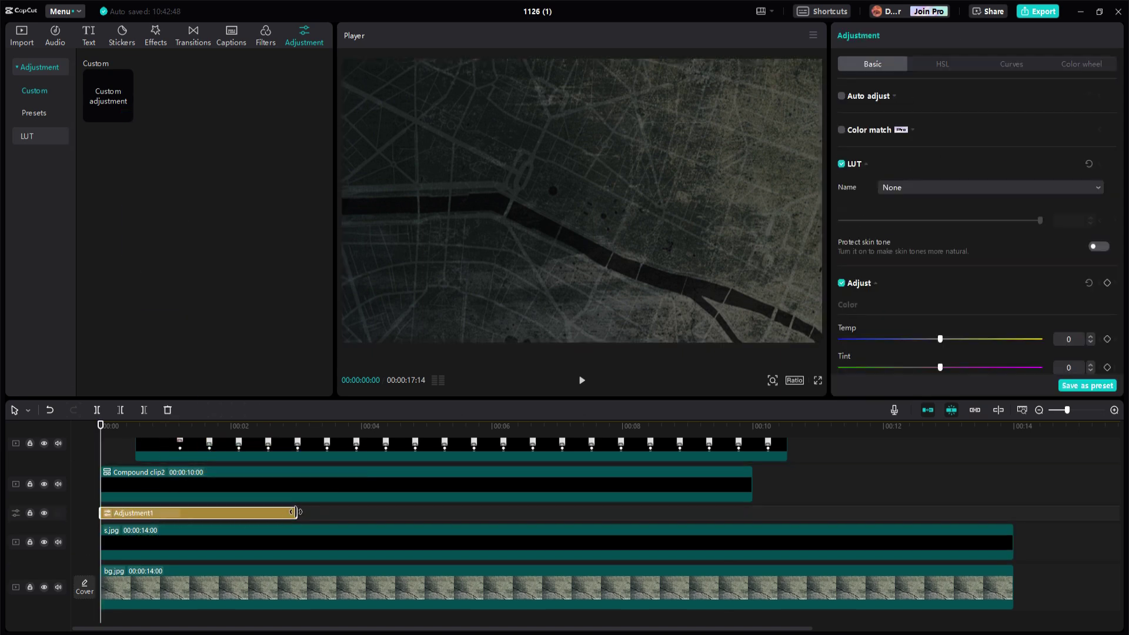
{"action": "left_click_drag", "start_coordinate": [297, 513], "coordinate": [1009, 515]}
{"action": "scroll", "coordinate": [976, 247], "scroll_direction": "down", "scroll_amount": 10}
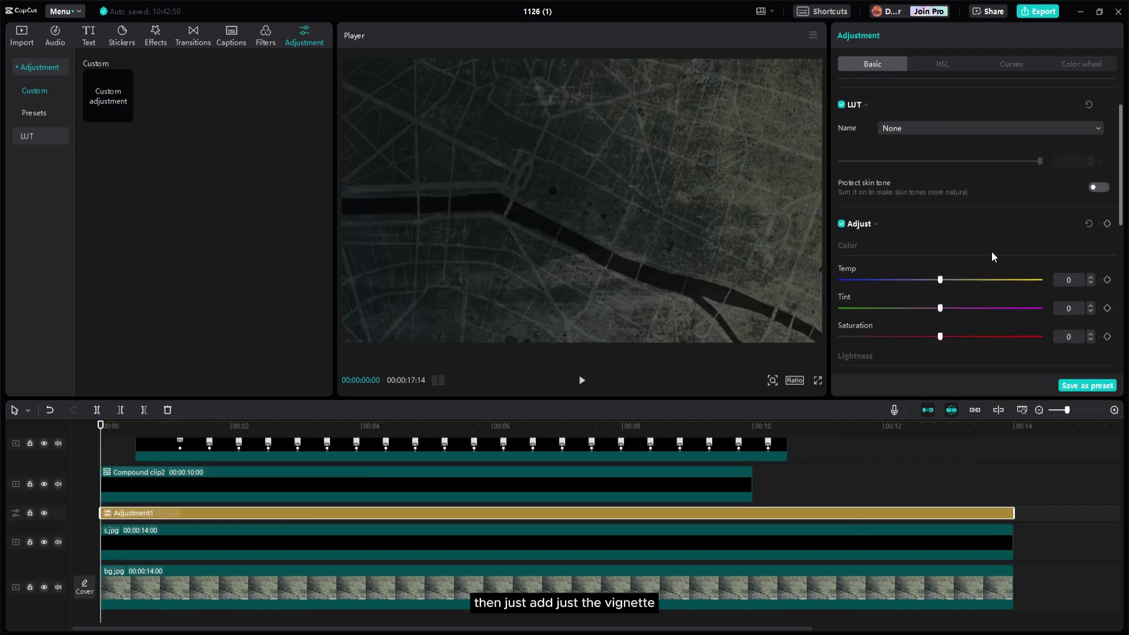
{"action": "left_click_drag", "start_coordinate": [942, 367], "coordinate": [981, 368]}
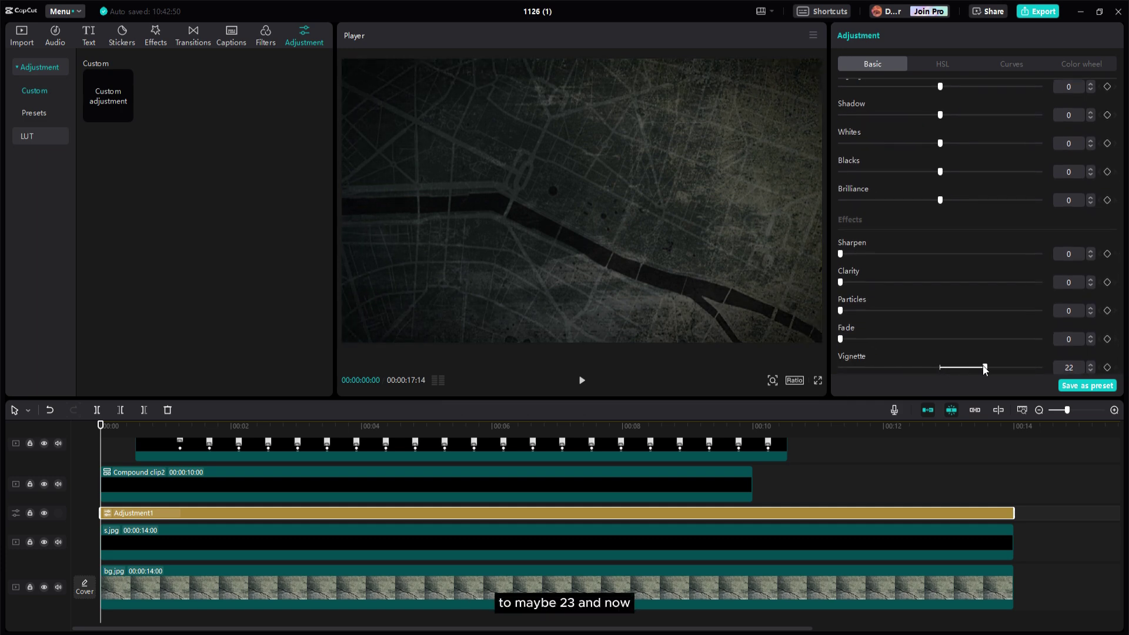
{"action": "key", "text": "ctrl+z"}
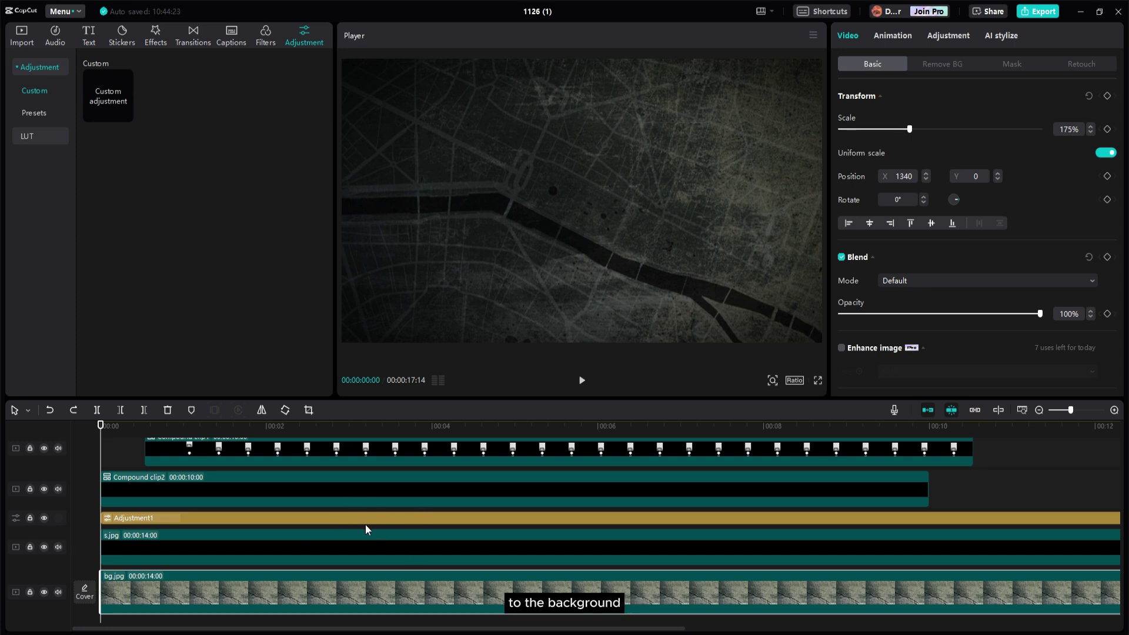
Keyframe bg.jpg's position at the start and where the line stops, panning the map left.
{"action": "left_click", "coordinate": [143, 492]}
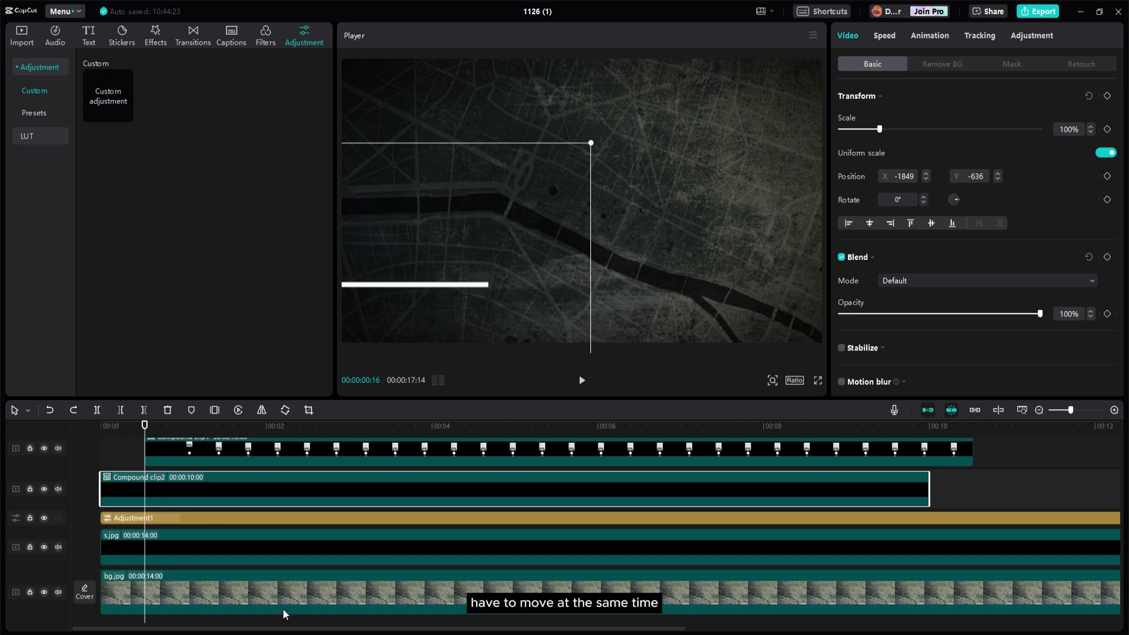
{"action": "key", "text": "Home"}
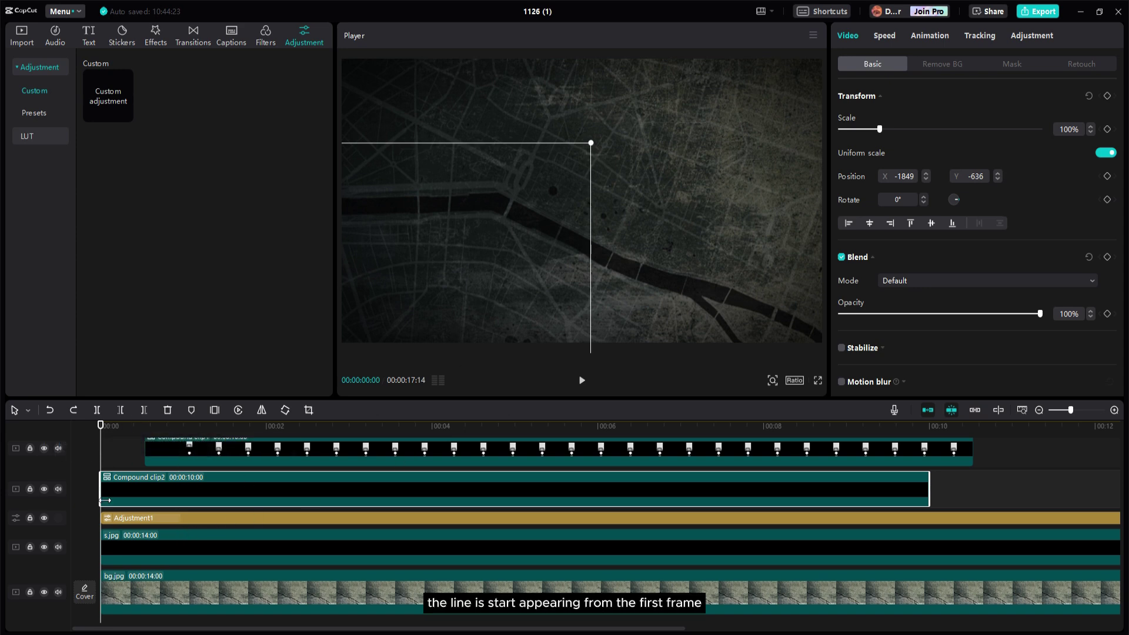
{"action": "scroll", "coordinate": [201, 537], "scroll_direction": "down", "scroll_amount": 1}
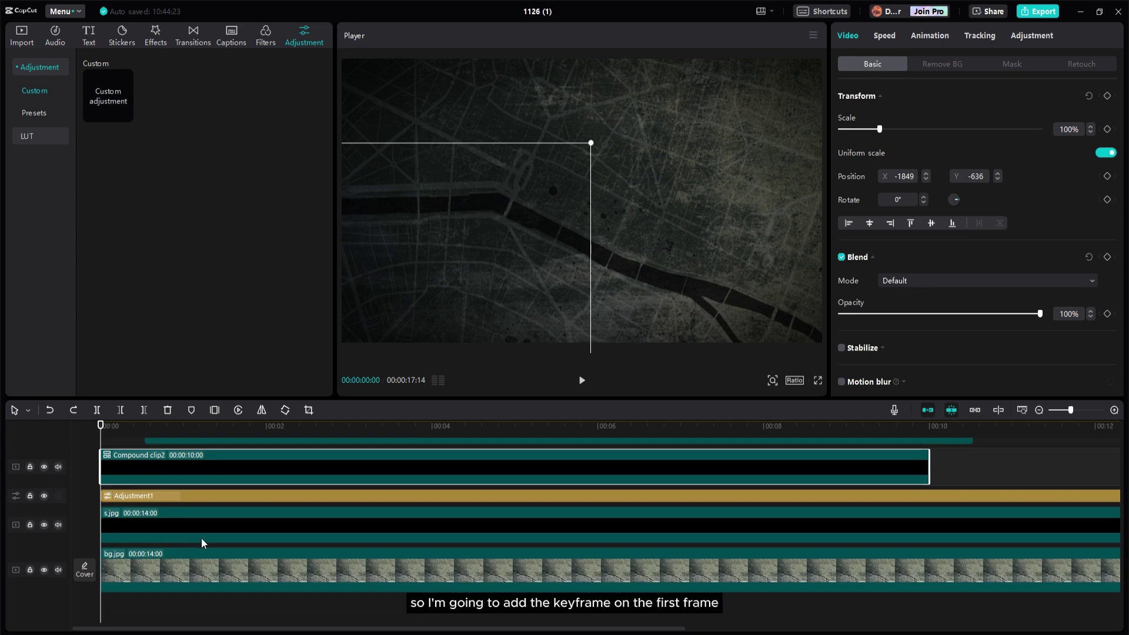
{"action": "left_click", "coordinate": [147, 578]}
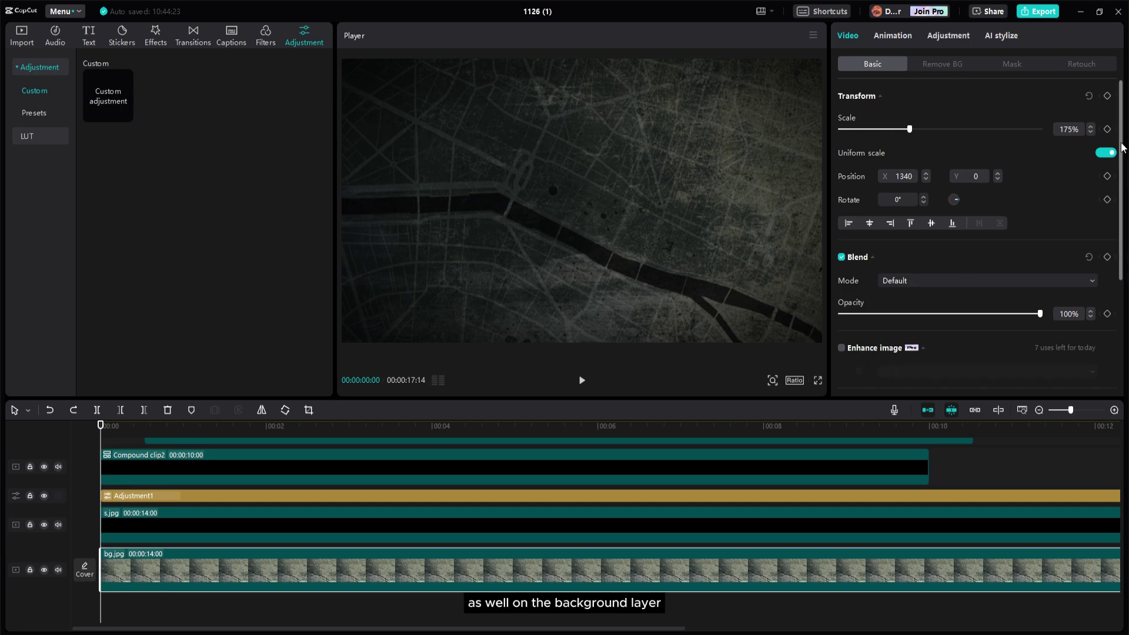
{"action": "left_click", "coordinate": [1107, 96]}
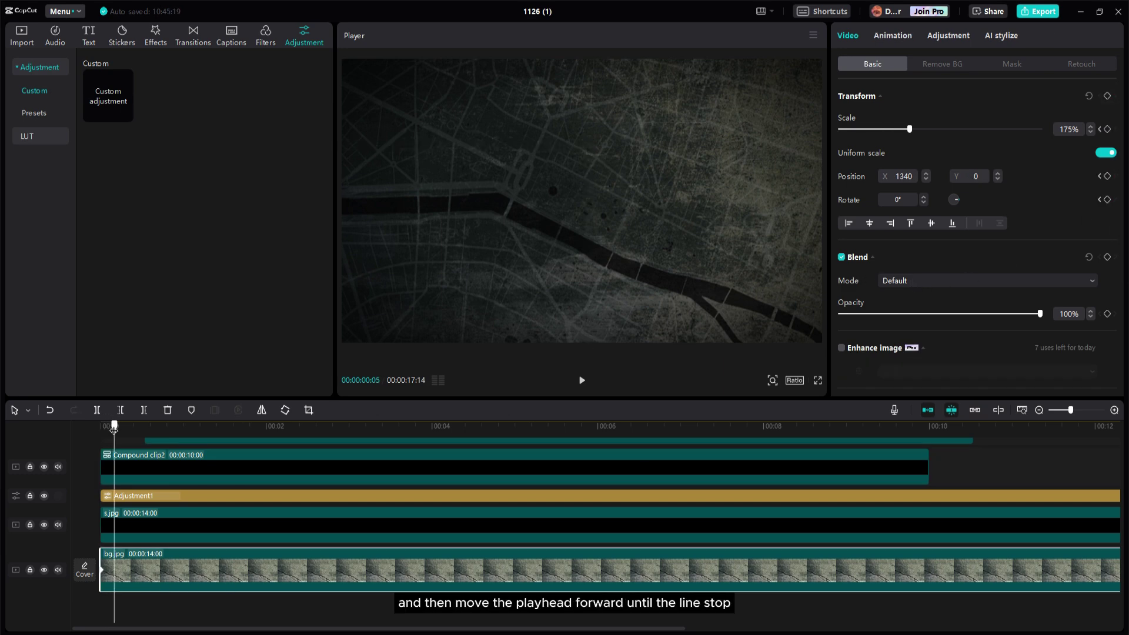
{"action": "left_click_drag", "start_coordinate": [91, 432], "coordinate": [171, 432]}
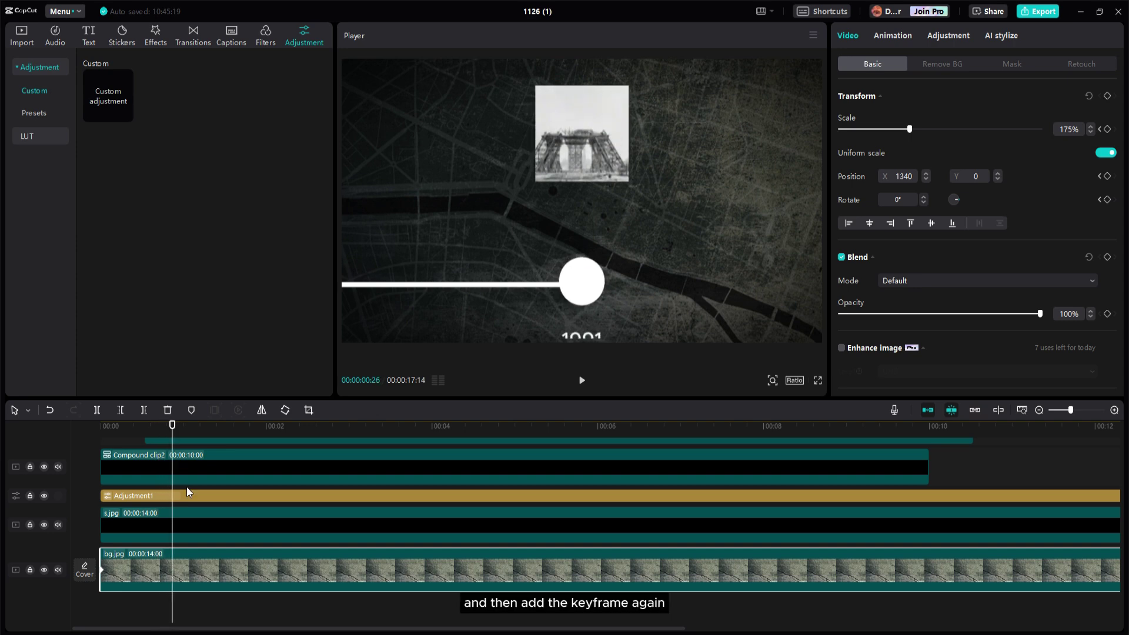
{"action": "left_click", "coordinate": [1107, 96]}
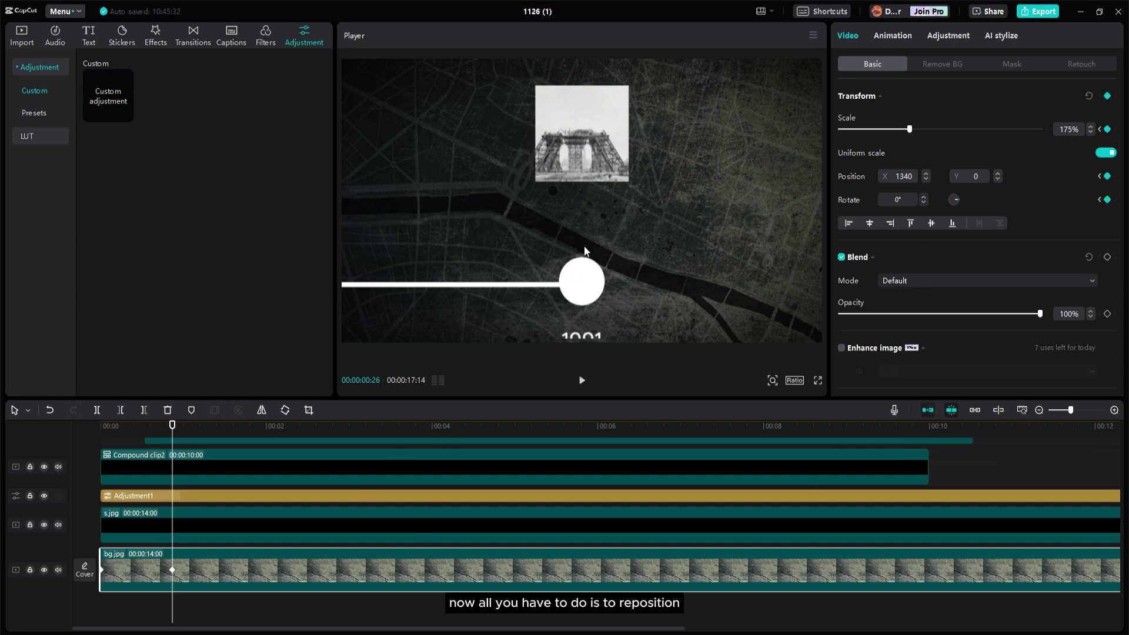
{"action": "left_click_drag", "start_coordinate": [756, 261], "coordinate": [652, 259]}
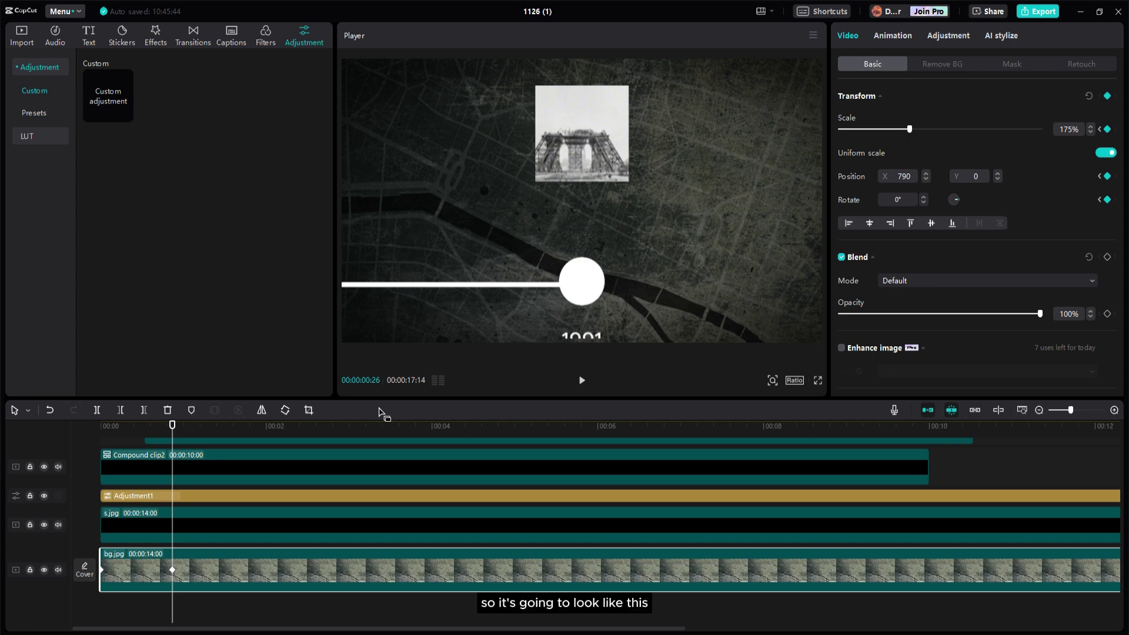
Play back the map pan from the start of the timeline.
{"action": "left_click_drag", "start_coordinate": [170, 427], "coordinate": [71, 431]}
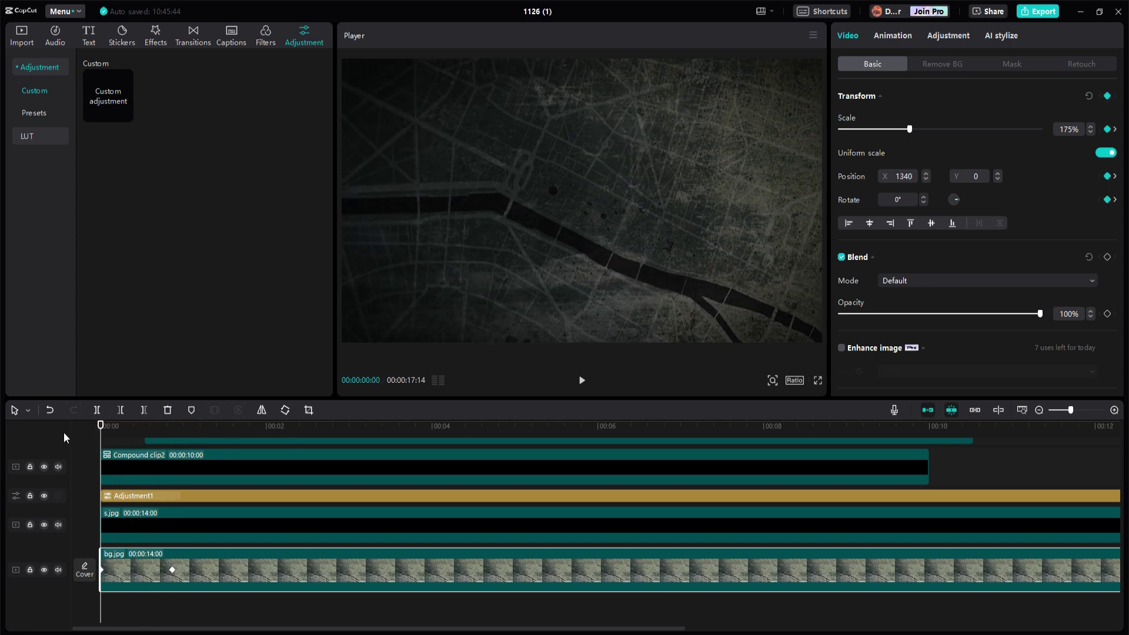
{"action": "key", "text": "space"}
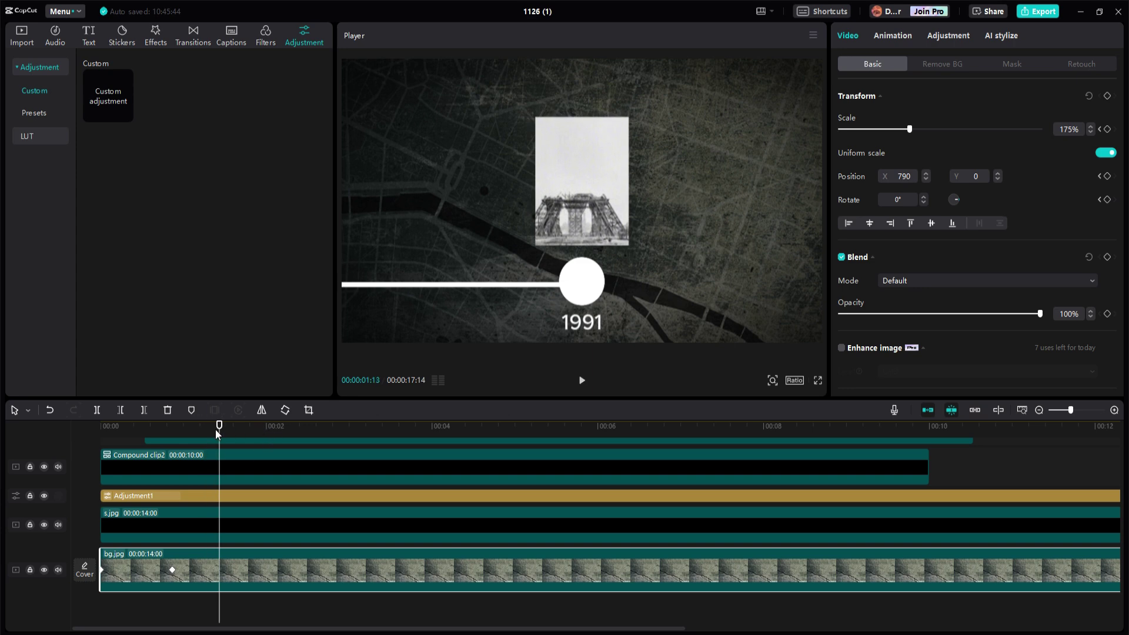
{"action": "left_click_drag", "start_coordinate": [218, 428], "coordinate": [100, 427]}
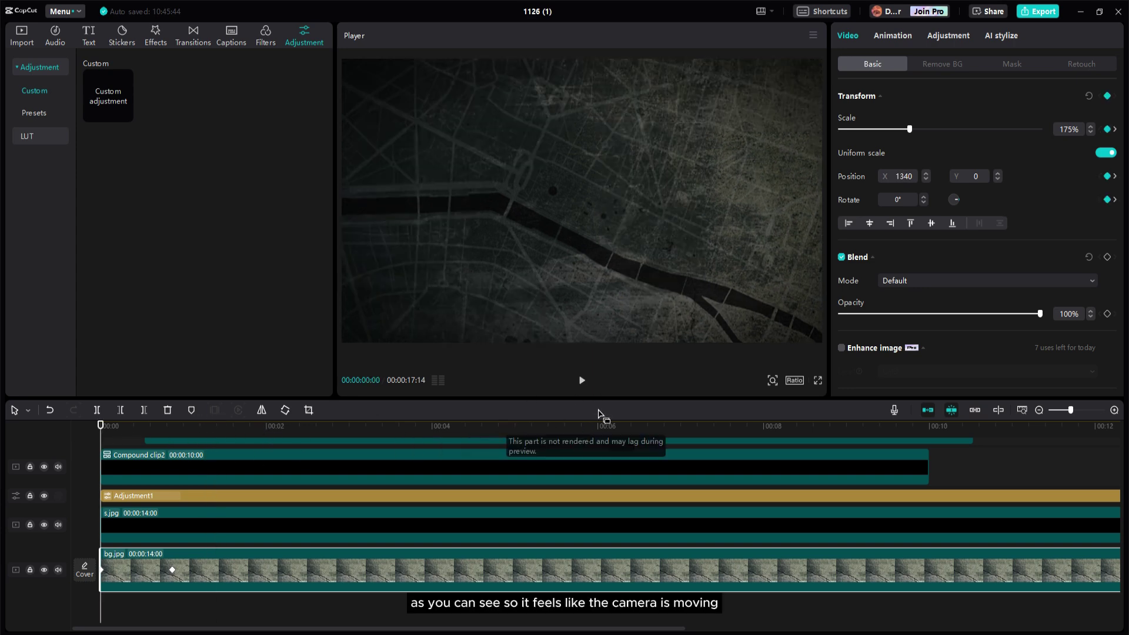
{"action": "left_click", "coordinate": [581, 380]}
{"action": "left_click", "coordinate": [583, 380]}
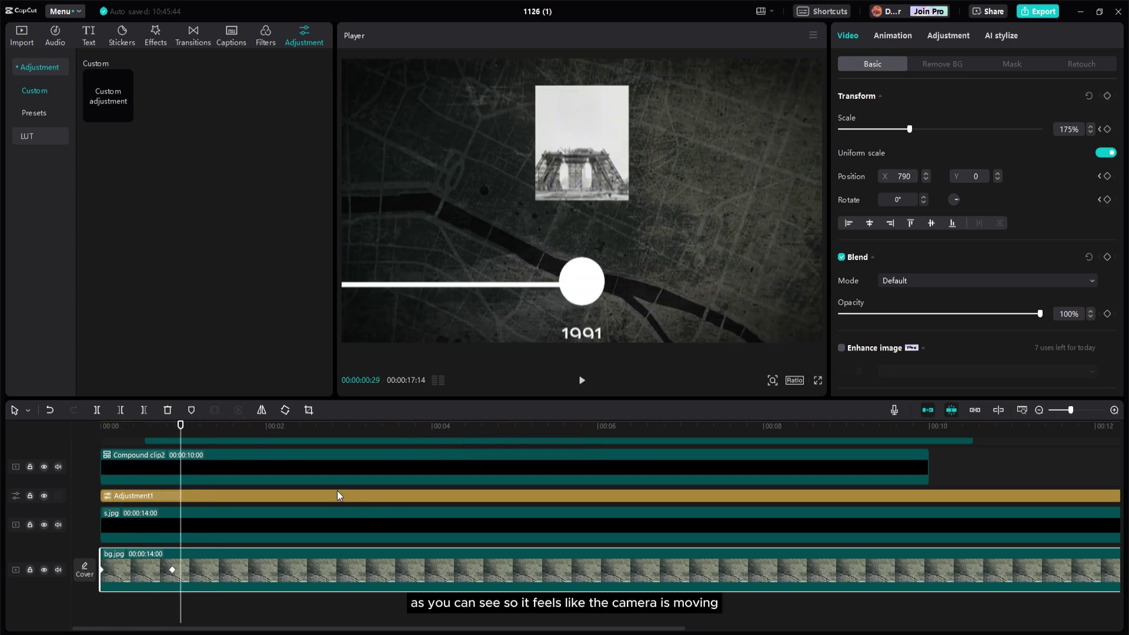
{"action": "left_click", "coordinate": [200, 430]}
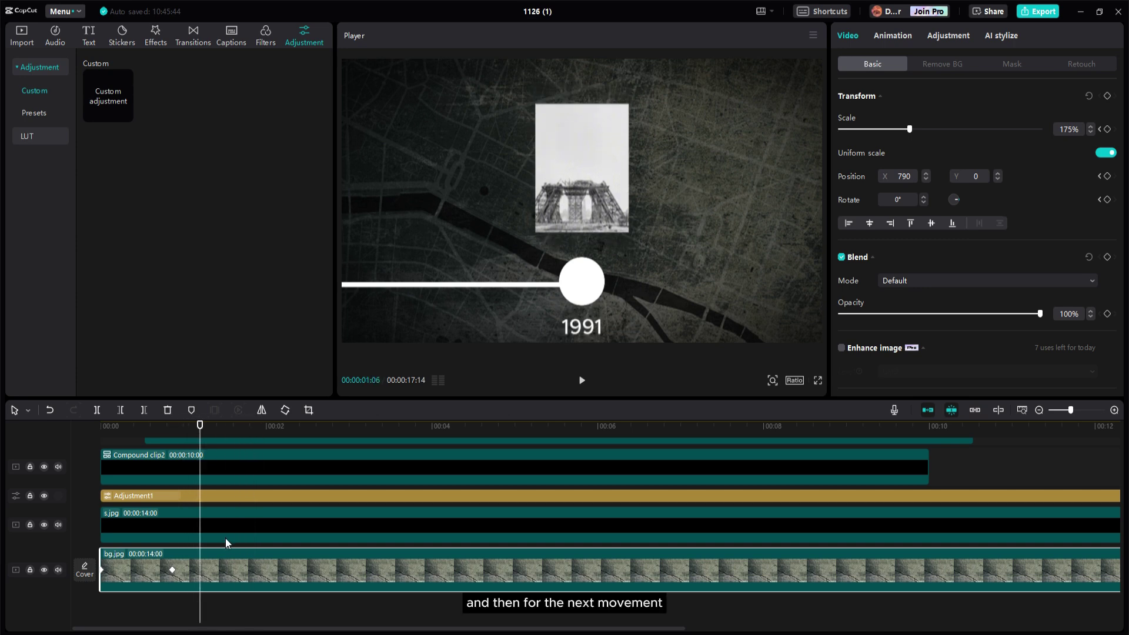
{"action": "scroll", "coordinate": [249, 556], "scroll_direction": "up", "scroll_amount": 3}
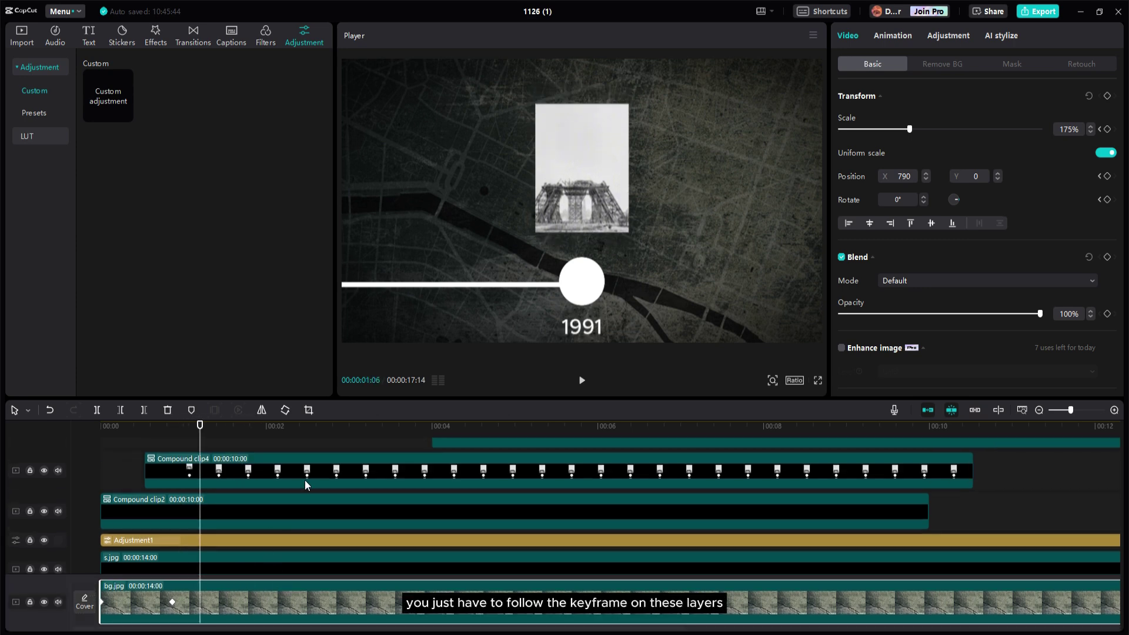
Check the second marker clip's keyframe time and add a matching keyframe on bg.jpg.
{"action": "left_click", "coordinate": [305, 480]}
{"action": "left_click_drag", "start_coordinate": [265, 449], "coordinate": [349, 449]}
{"action": "scroll", "coordinate": [631, 477], "scroll_direction": "up", "scroll_amount": 1}
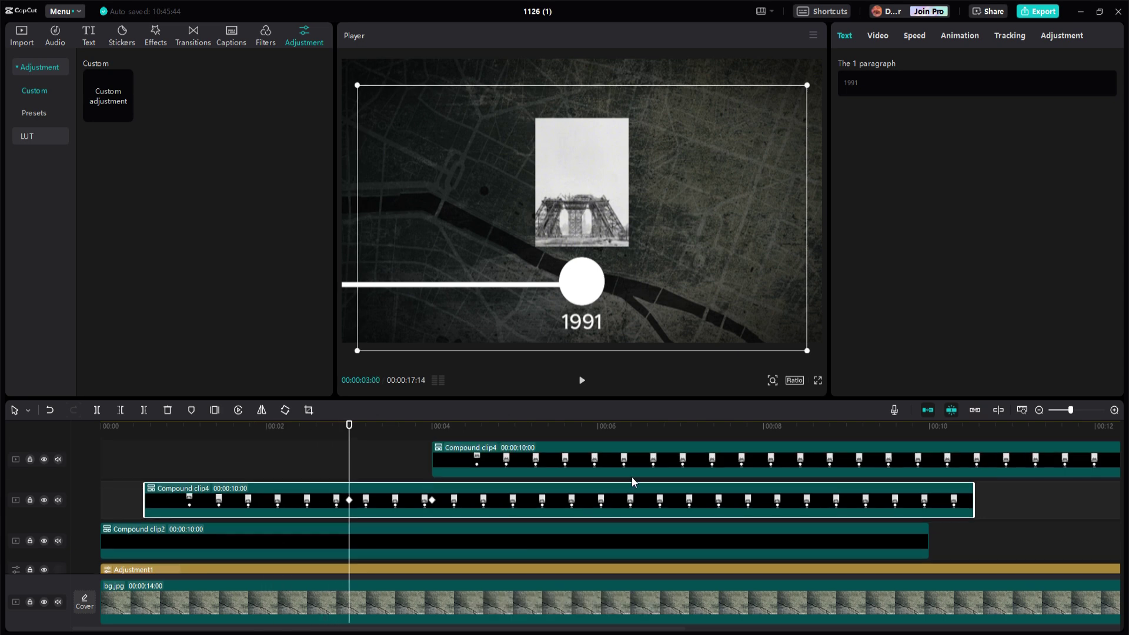
{"action": "left_click", "coordinate": [717, 468]}
{"action": "left_click", "coordinate": [356, 506]}
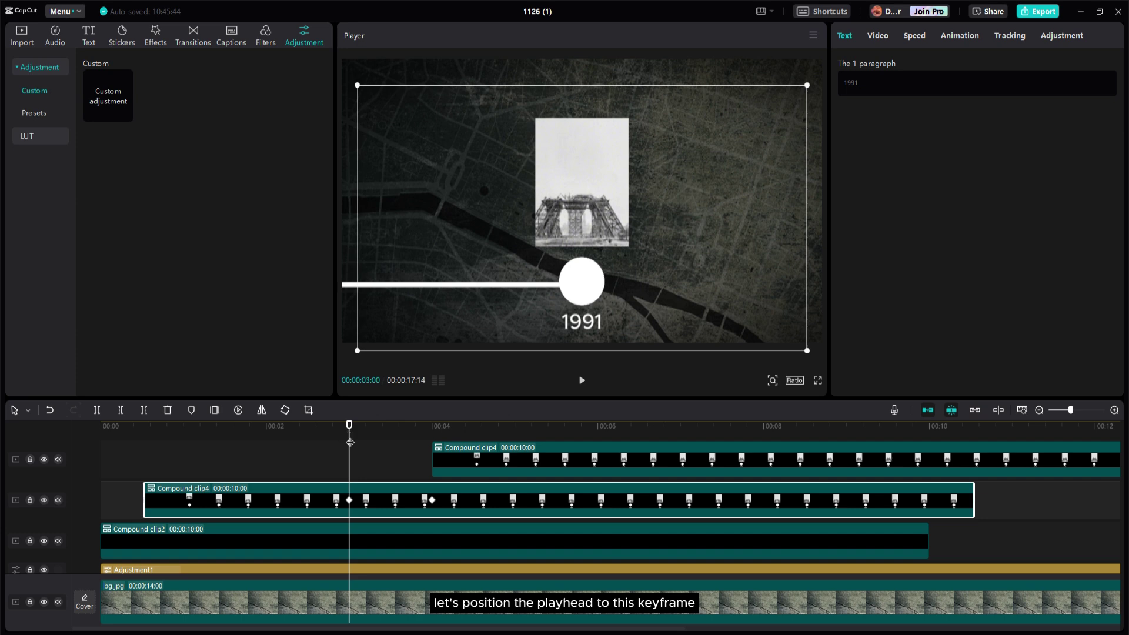
{"action": "scroll", "coordinate": [363, 548], "scroll_direction": "down", "scroll_amount": 2}
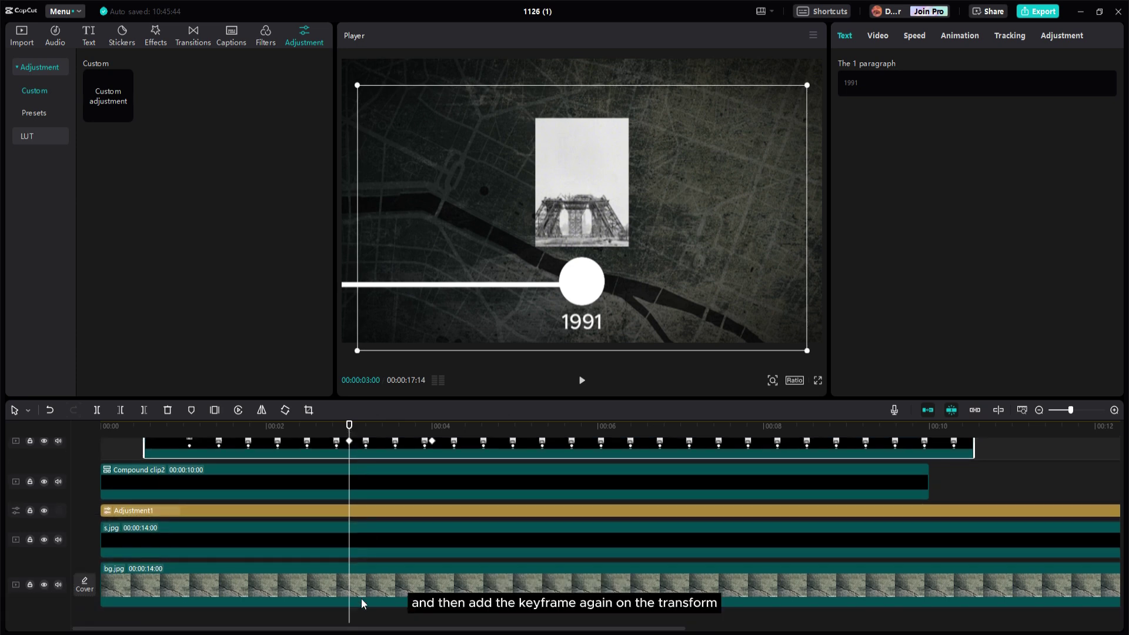
{"action": "left_click", "coordinate": [362, 599]}
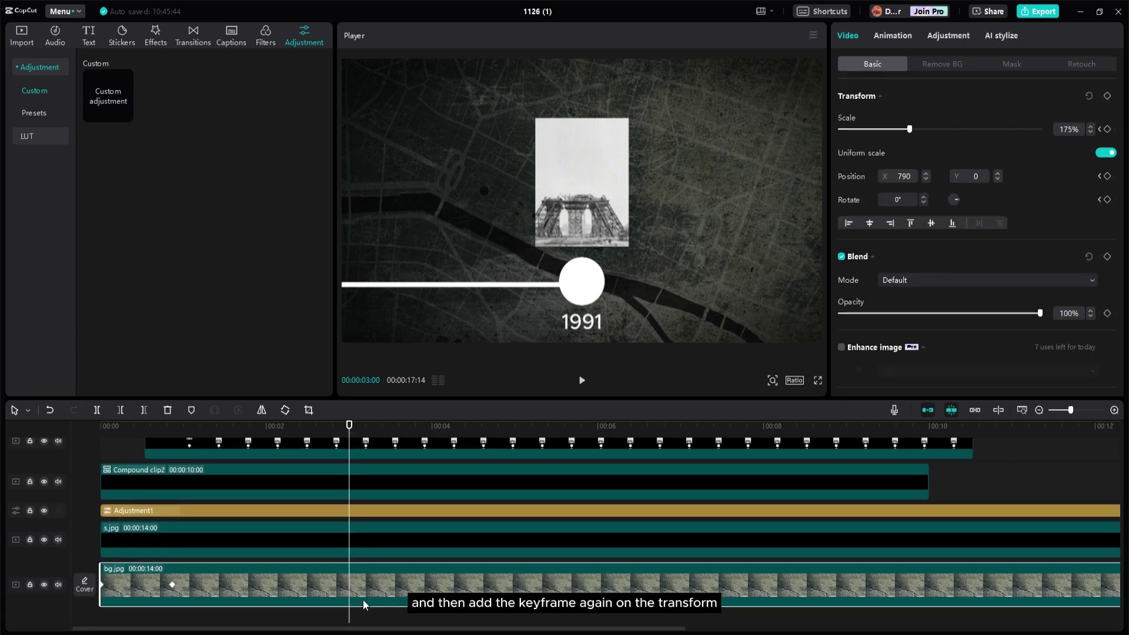
{"action": "left_click", "coordinate": [1107, 96]}
At the line's 4-second keyframe, shift the map to follow the line (X 306).
{"action": "scroll", "coordinate": [418, 505], "scroll_direction": "up", "scroll_amount": 3}
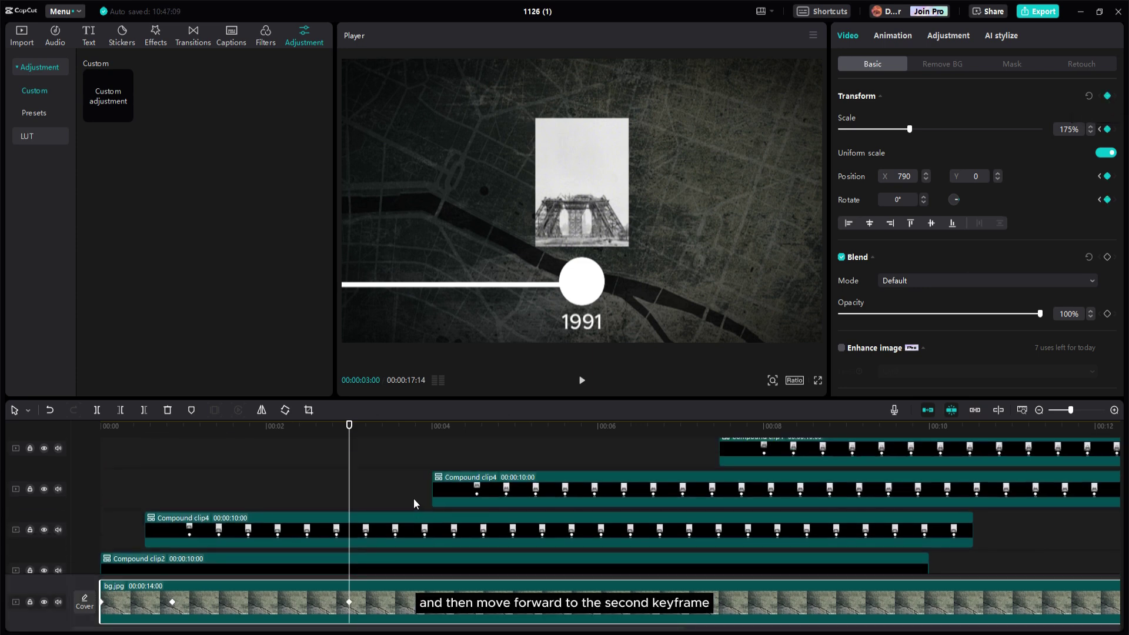
{"action": "left_click", "coordinate": [390, 527]}
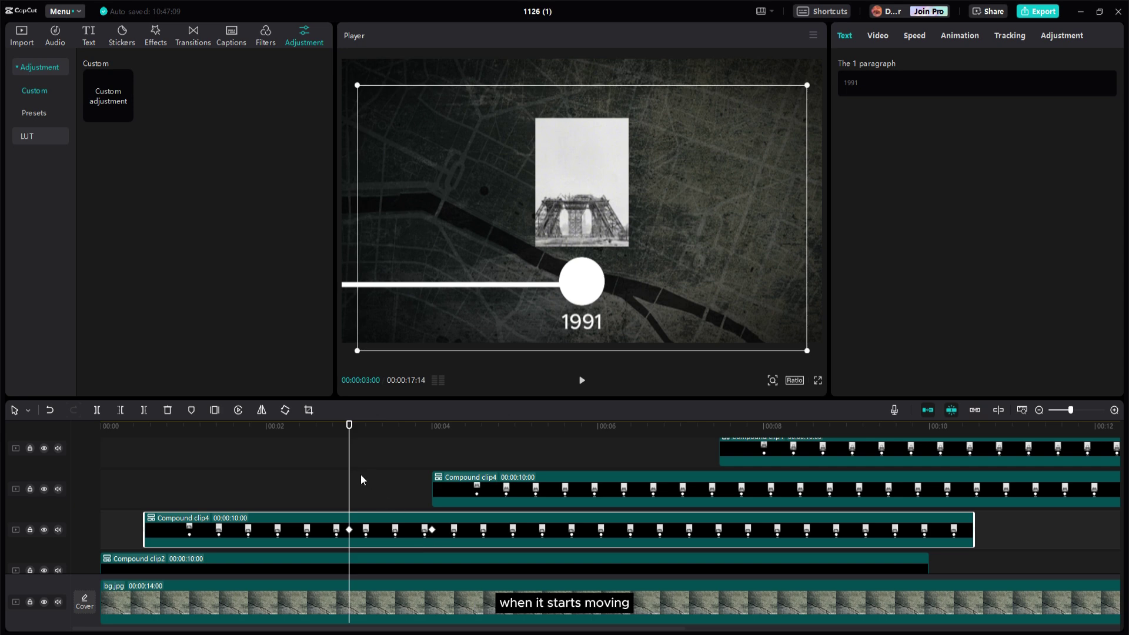
{"action": "left_click_drag", "start_coordinate": [353, 476], "coordinate": [429, 479]}
{"action": "scroll", "coordinate": [465, 499], "scroll_direction": "down", "scroll_amount": 4}
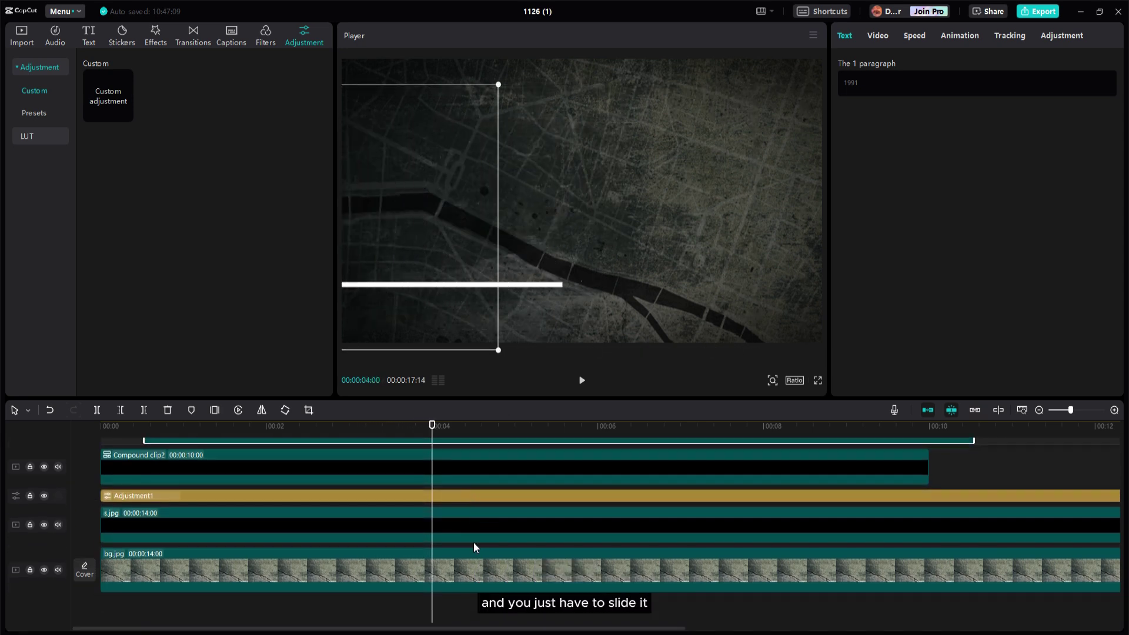
{"action": "left_click", "coordinate": [461, 584]}
{"action": "left_click_drag", "start_coordinate": [692, 295], "coordinate": [677, 291]}
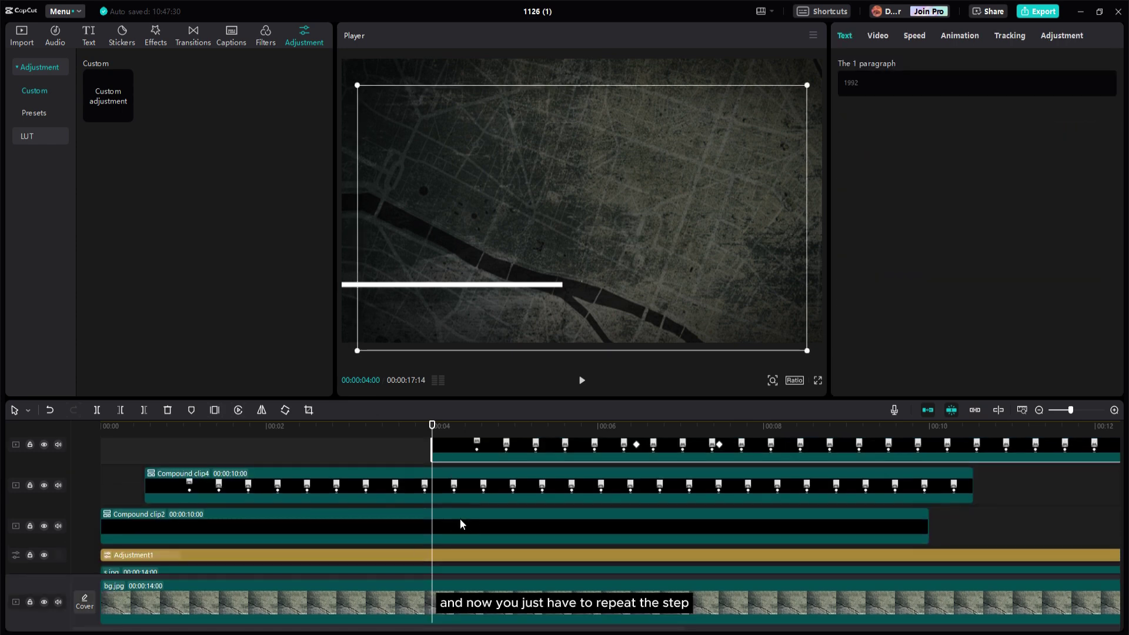
Move to the next marker at 6:14 and reselect bg.jpg for keyframing.
{"action": "scroll", "coordinate": [470, 526], "scroll_direction": "down", "scroll_amount": 3}
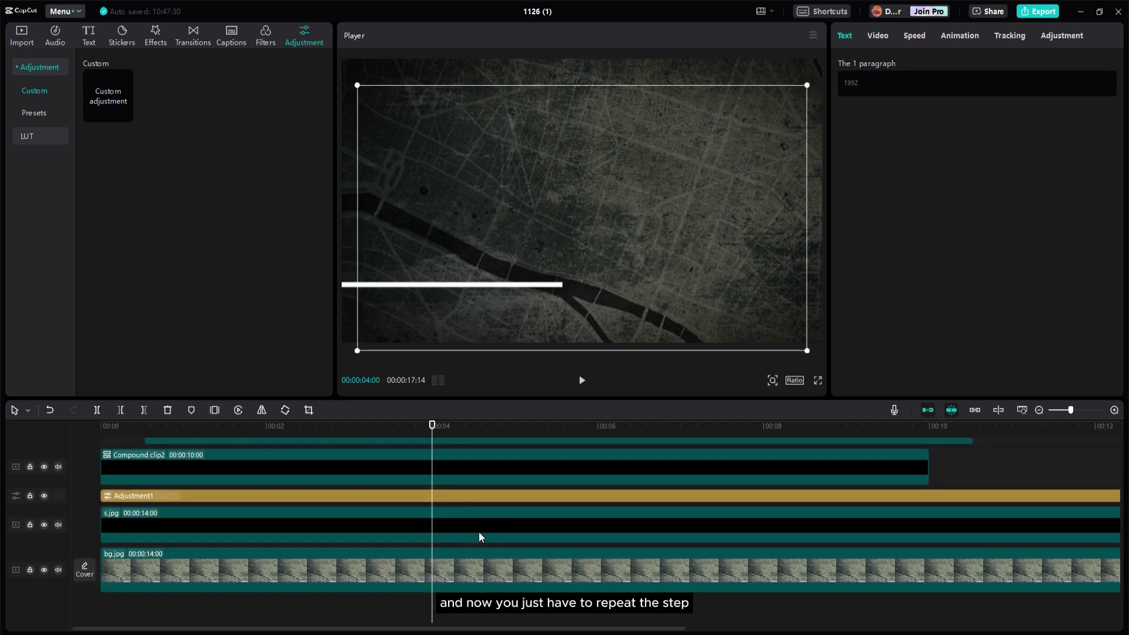
{"action": "left_click", "coordinate": [527, 588]}
{"action": "scroll", "coordinate": [478, 558], "scroll_direction": "up", "scroll_amount": 3}
{"action": "left_click_drag", "start_coordinate": [432, 455], "coordinate": [719, 435]}
{"action": "scroll", "coordinate": [700, 529], "scroll_direction": "down", "scroll_amount": 3}
{"action": "left_click", "coordinate": [700, 583]}
{"action": "scroll", "coordinate": [700, 559], "scroll_direction": "up", "scroll_amount": 3}
{"action": "scroll", "coordinate": [723, 529], "scroll_direction": "down", "scroll_amount": 3}
{"action": "left_click", "coordinate": [736, 570]}
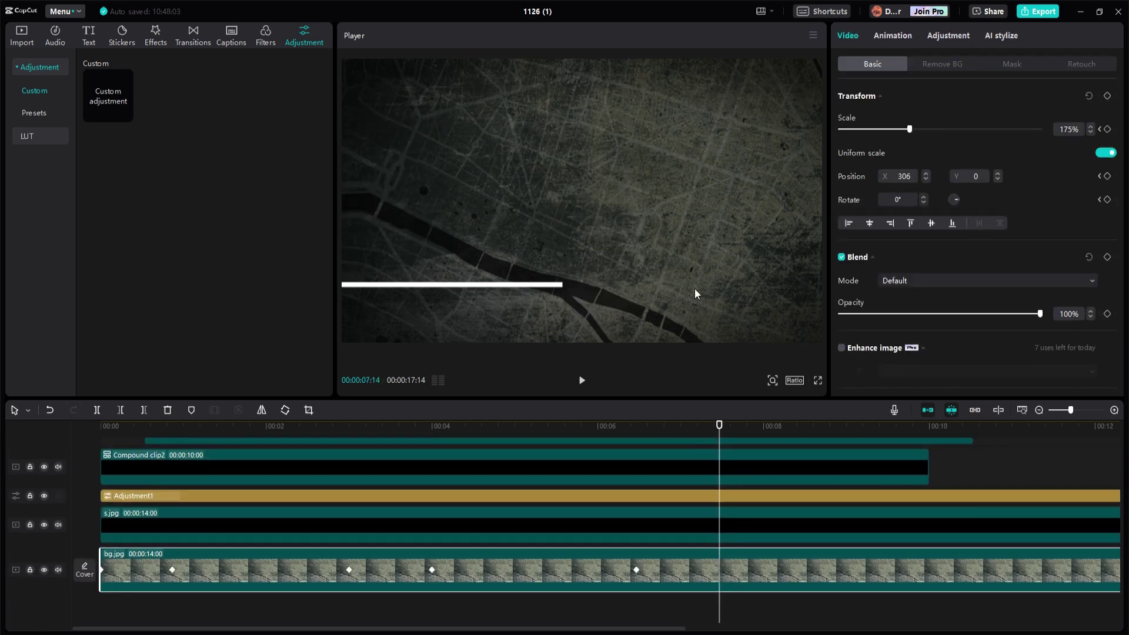
{"action": "scroll", "coordinate": [771, 498], "scroll_direction": "up", "scroll_amount": 3}
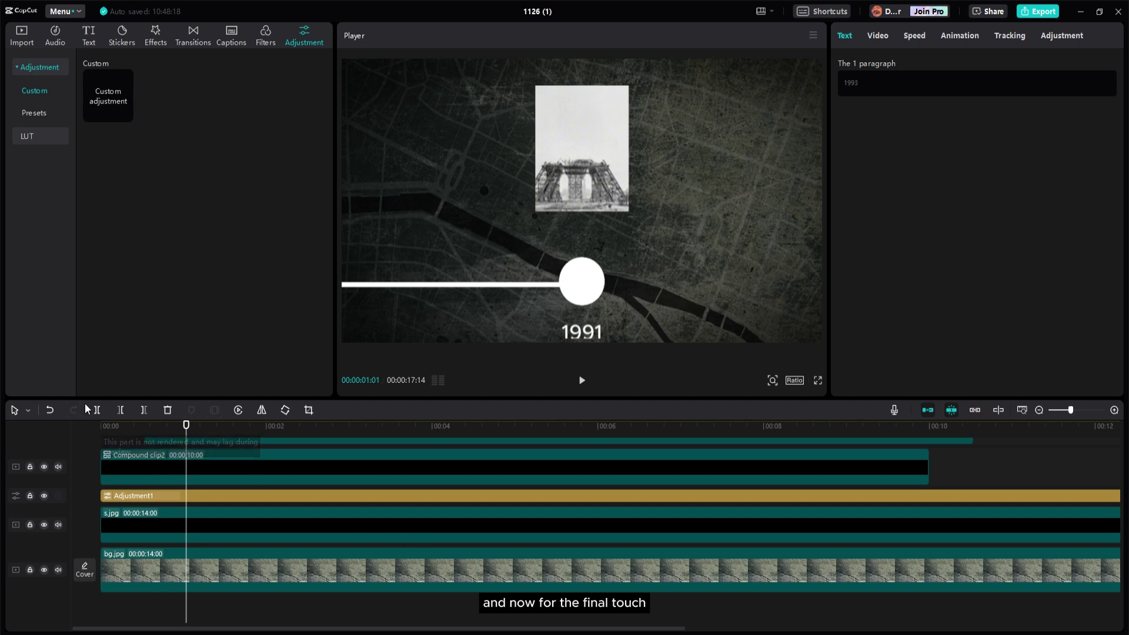
Add the Blur effect above bg.jpg spanning all 14 seconds with strength 12.
{"action": "left_click", "coordinate": [99, 431]}
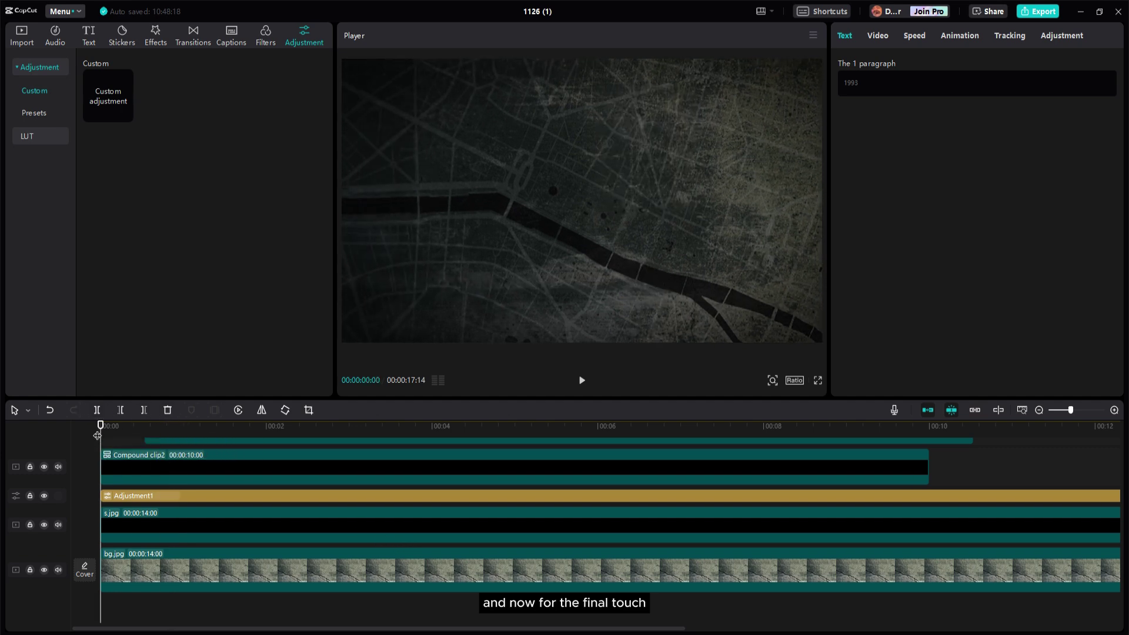
{"action": "left_click", "coordinate": [239, 428]}
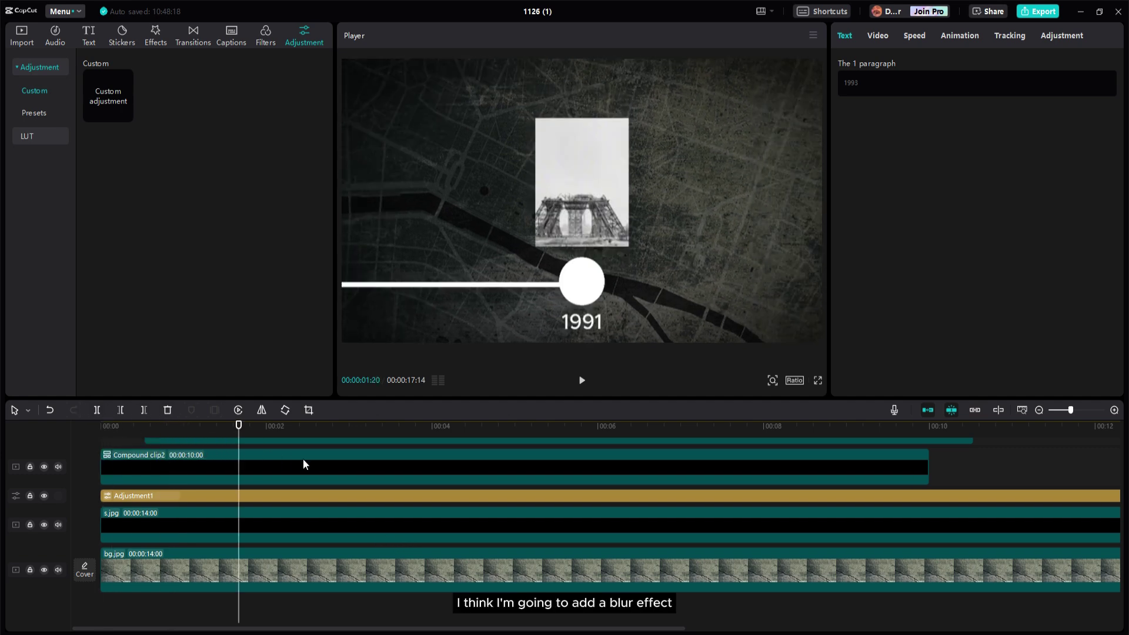
{"action": "left_click", "coordinate": [157, 37]}
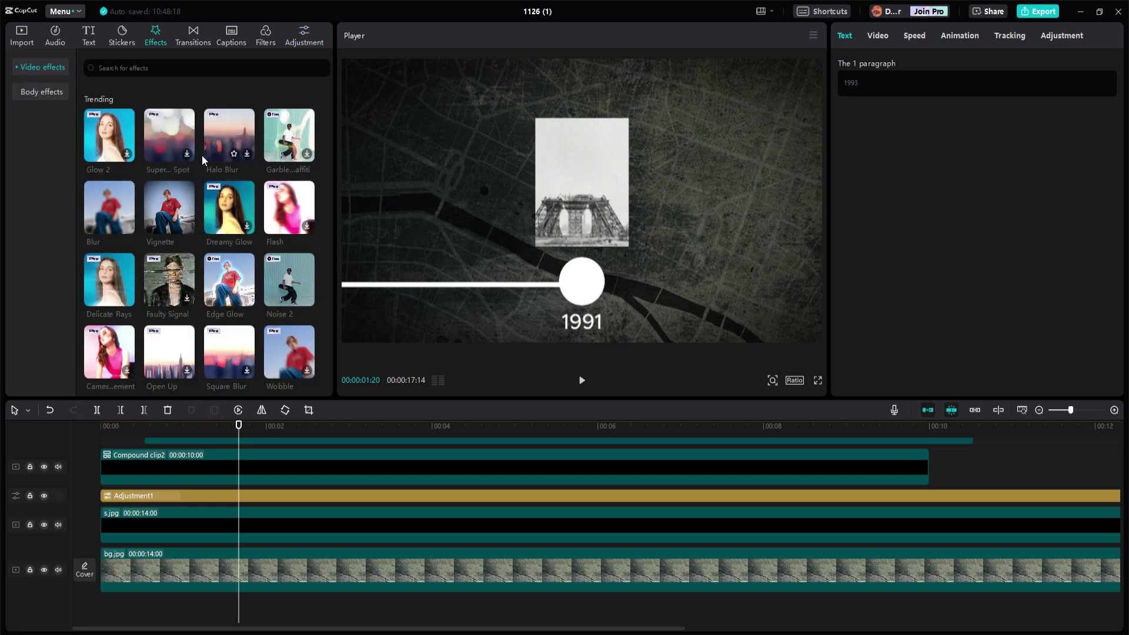
{"action": "left_click", "coordinate": [145, 69]}
{"action": "left_click", "coordinate": [103, 104]}
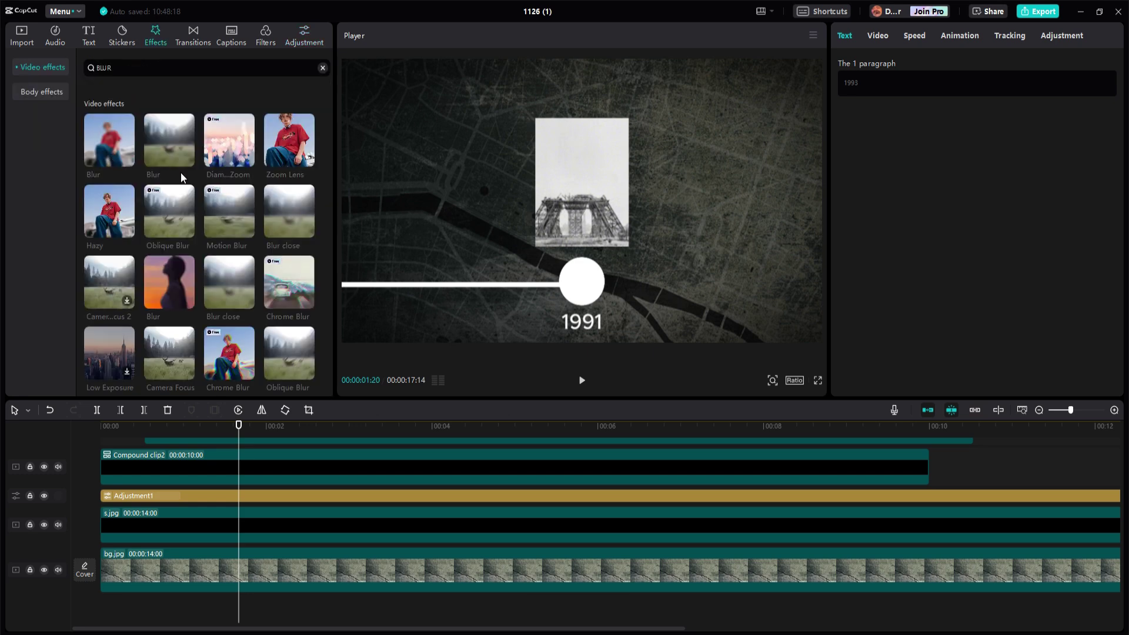
{"action": "left_click_drag", "start_coordinate": [111, 150], "coordinate": [118, 551]}
{"action": "left_click_drag", "start_coordinate": [328, 553], "coordinate": [1098, 554]}
{"action": "left_click_drag", "start_coordinate": [845, 122], "coordinate": [864, 122]}
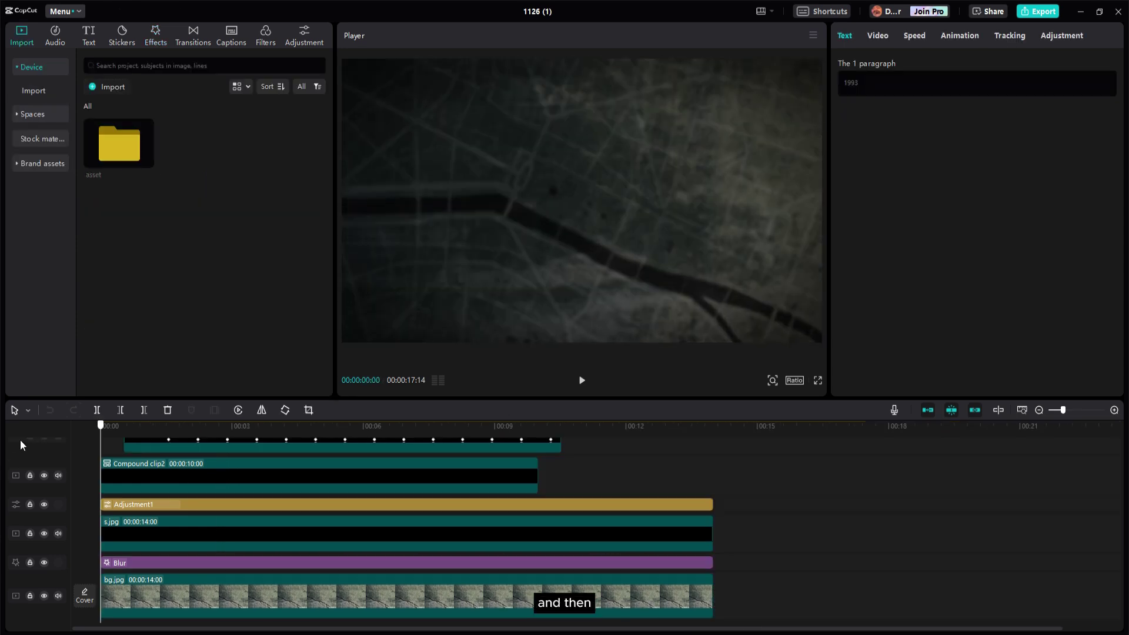
Show bg.jpg's keyframe lanes with Alt+K and open the first X keyframe's easing graphs.
{"action": "left_click", "coordinate": [300, 442]}
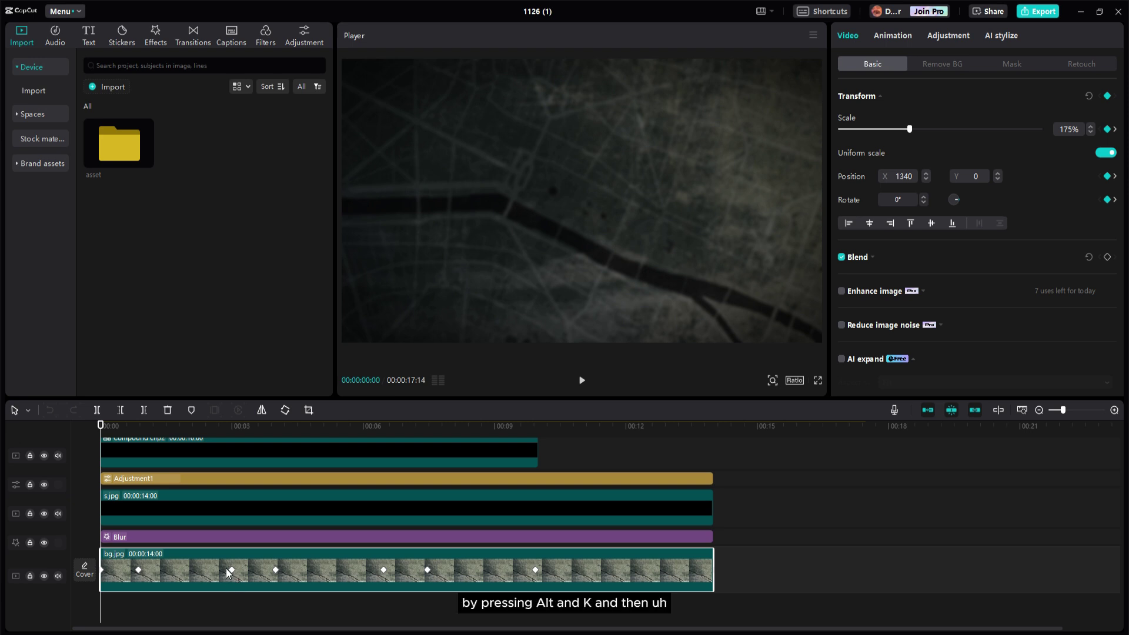
{"action": "key", "text": "alt+k"}
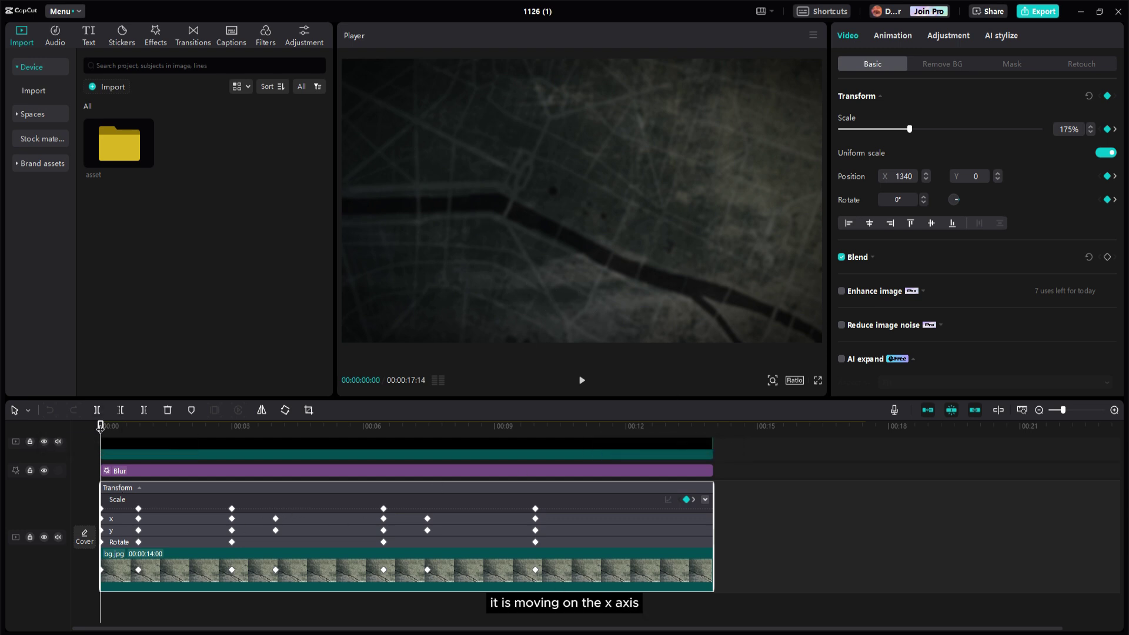
{"action": "left_click_drag", "start_coordinate": [116, 425], "coordinate": [136, 428]}
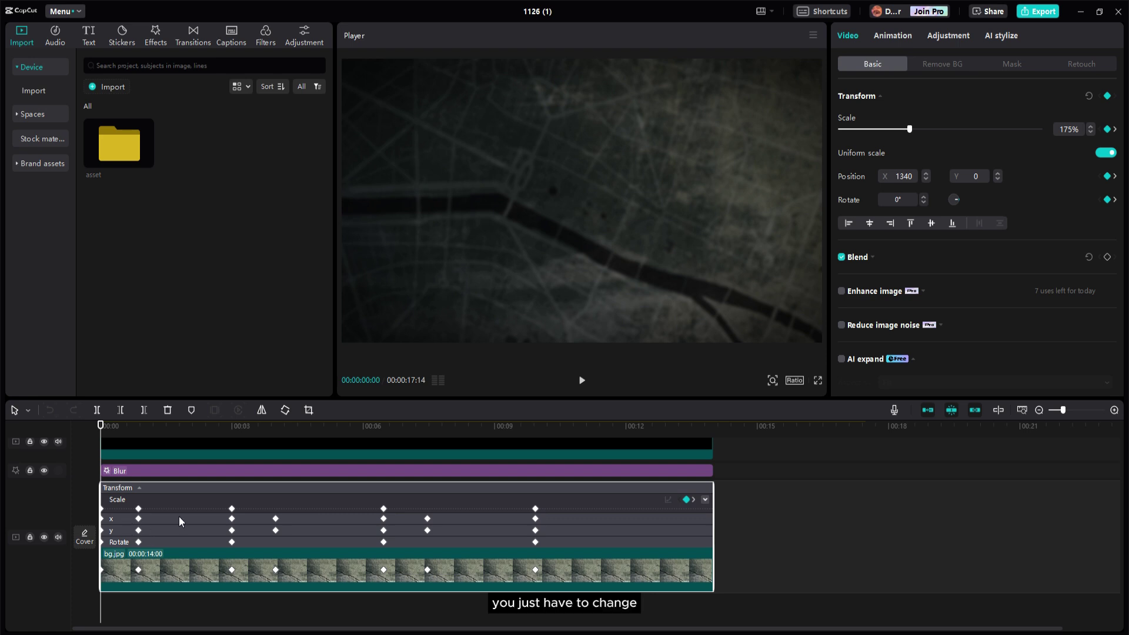
{"action": "left_click", "coordinate": [151, 519]}
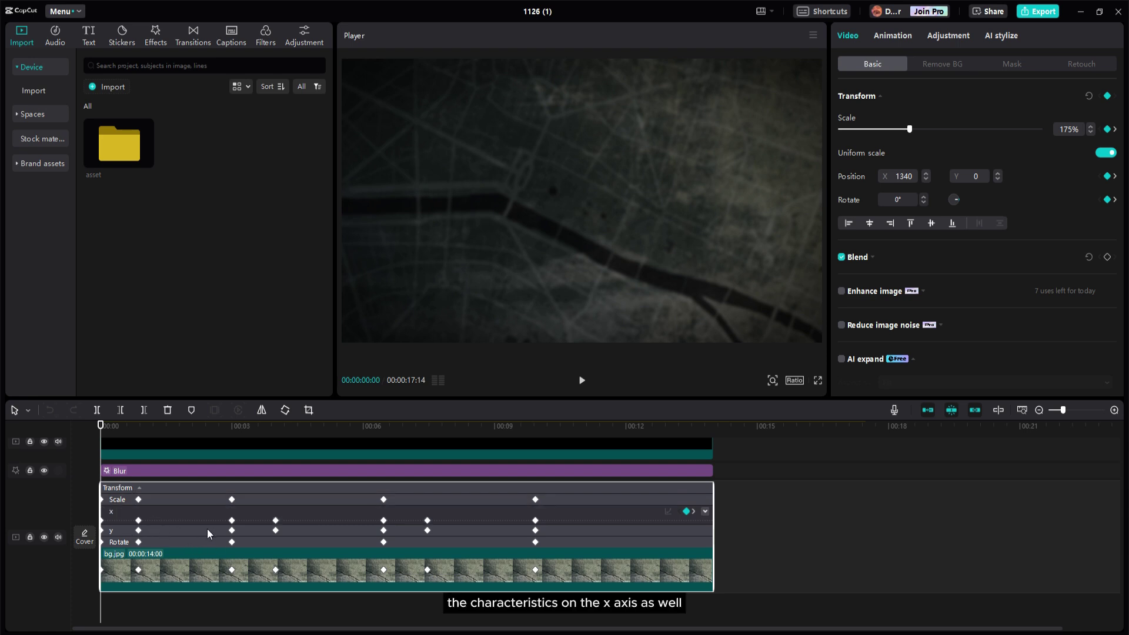
{"action": "right_click", "coordinate": [138, 520]}
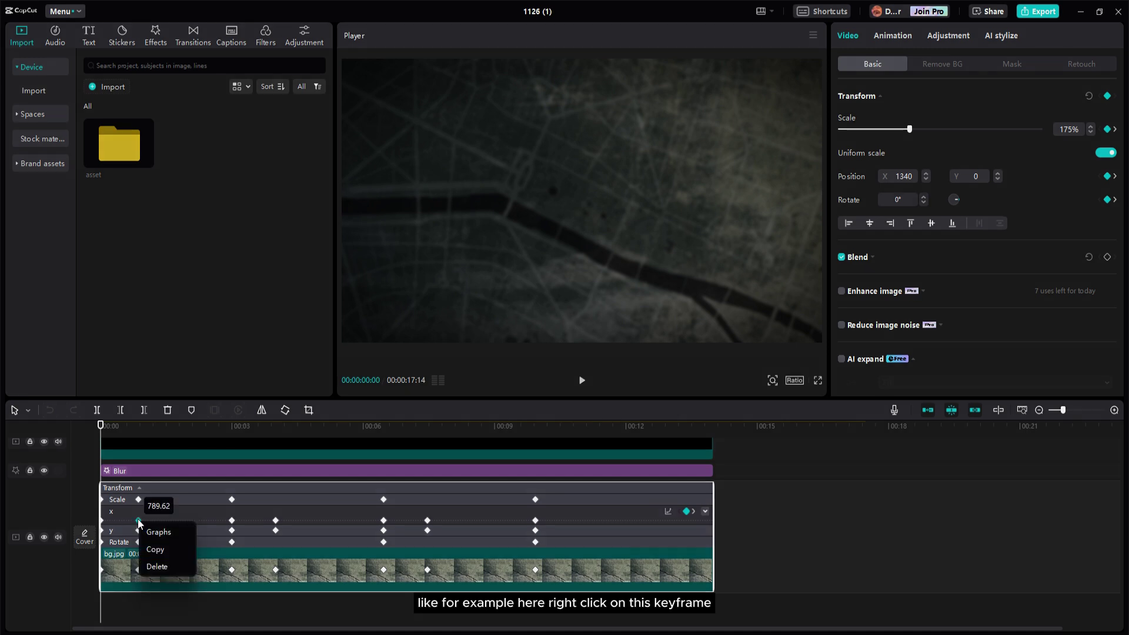
{"action": "left_click", "coordinate": [172, 531]}
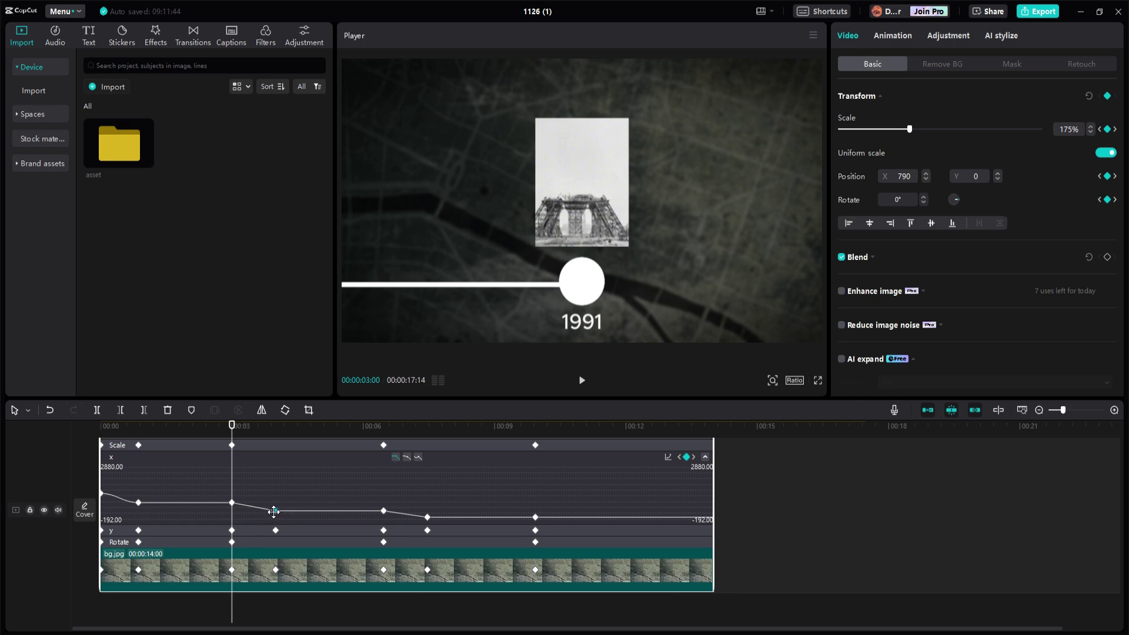
Apply Ease to the next X keyframe and Quad Ease to a later one.
{"action": "right_click", "coordinate": [276, 511]}
{"action": "left_click", "coordinate": [294, 521]}
{"action": "left_click", "coordinate": [398, 588]}
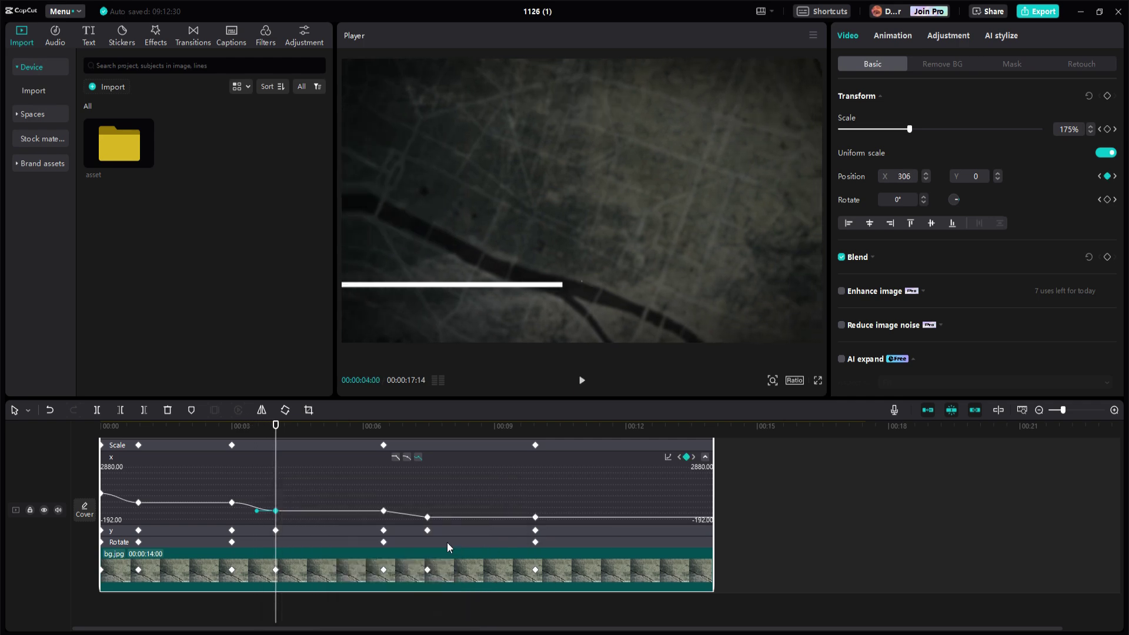
{"action": "right_click", "coordinate": [428, 517]}
{"action": "left_click", "coordinate": [446, 528]}
{"action": "left_click", "coordinate": [599, 601]}
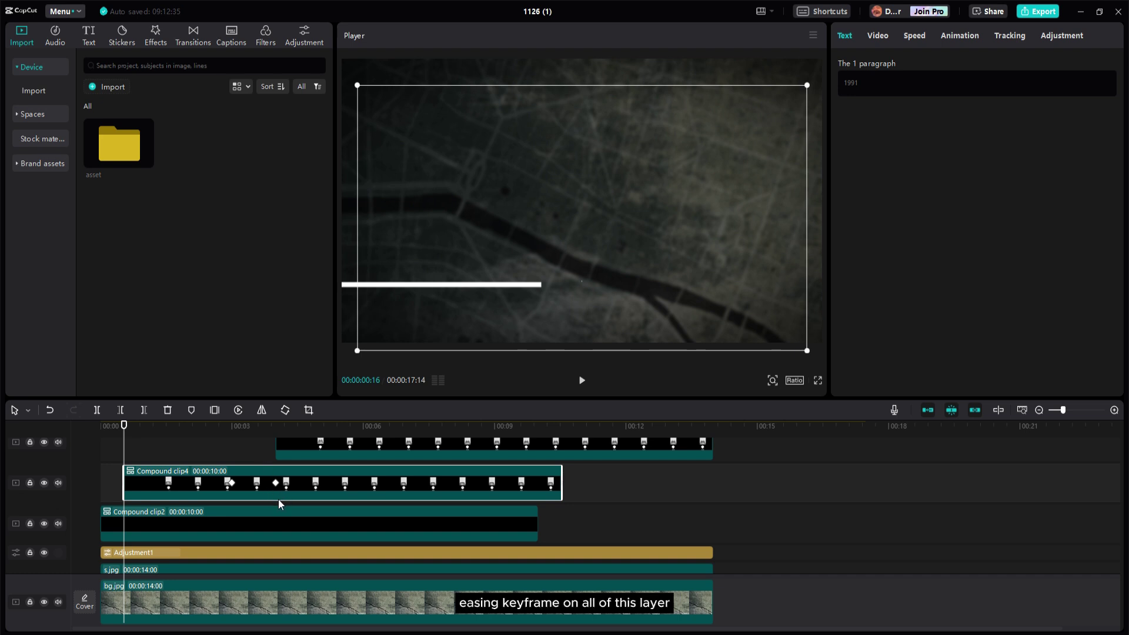
Apply the Ease curve to the first Compound clip4 layer's x keyframe at the 1991 marker.
{"action": "scroll", "coordinate": [323, 514], "scroll_direction": "up", "scroll_amount": 3}
{"action": "scroll", "coordinate": [302, 478], "scroll_direction": "down", "scroll_amount": 2}
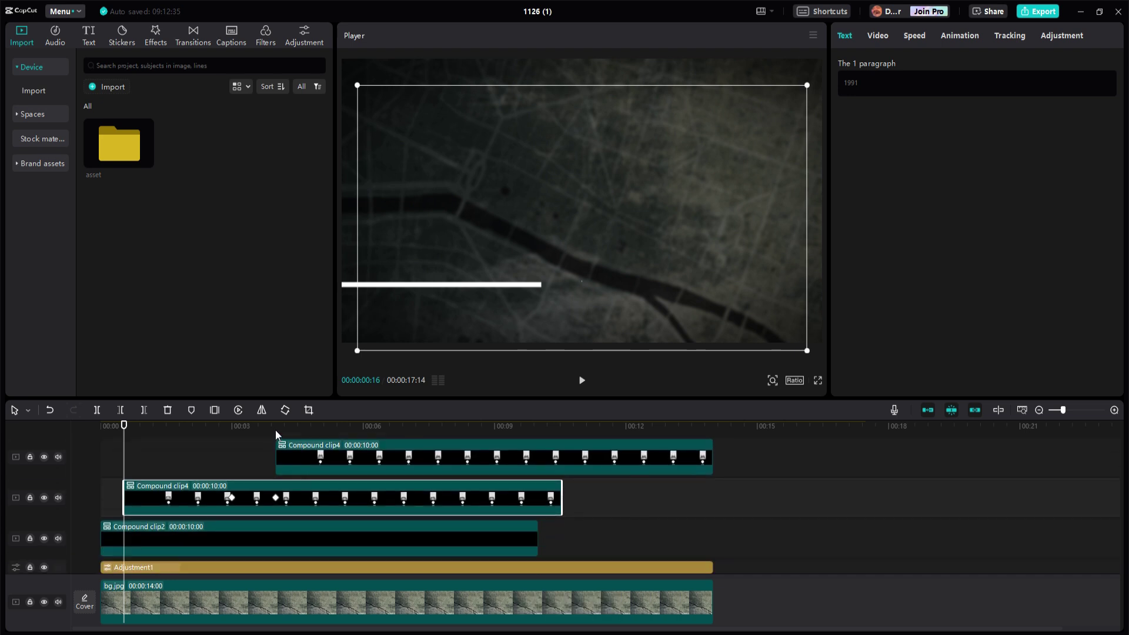
{"action": "left_click", "coordinate": [231, 497]}
{"action": "left_click", "coordinate": [288, 500]}
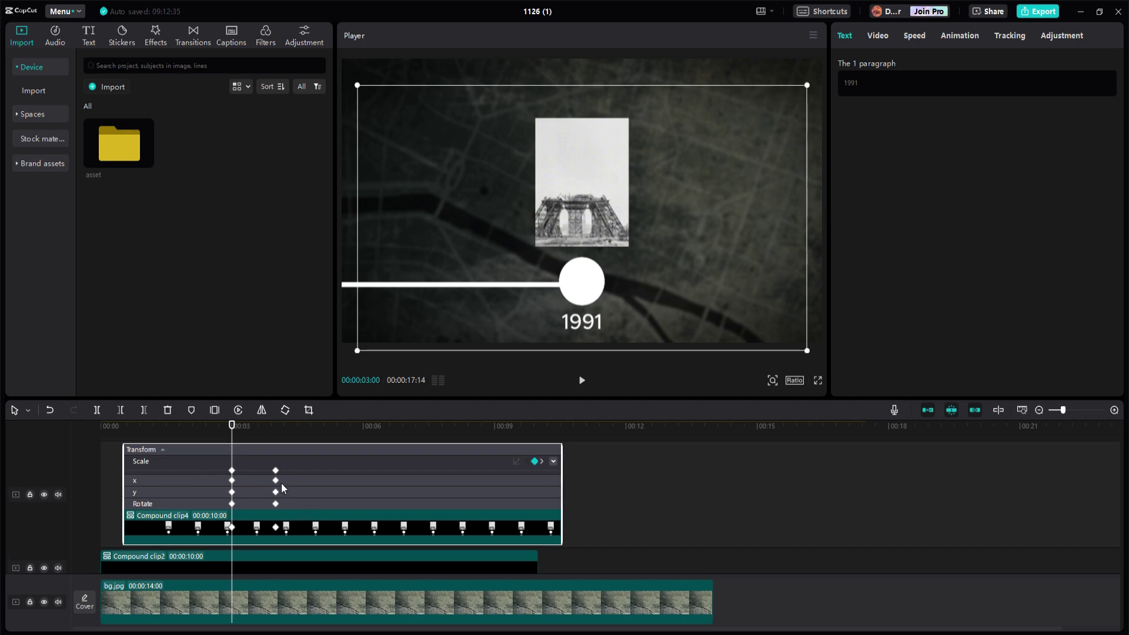
{"action": "left_click", "coordinate": [276, 480]}
{"action": "right_click", "coordinate": [275, 481]}
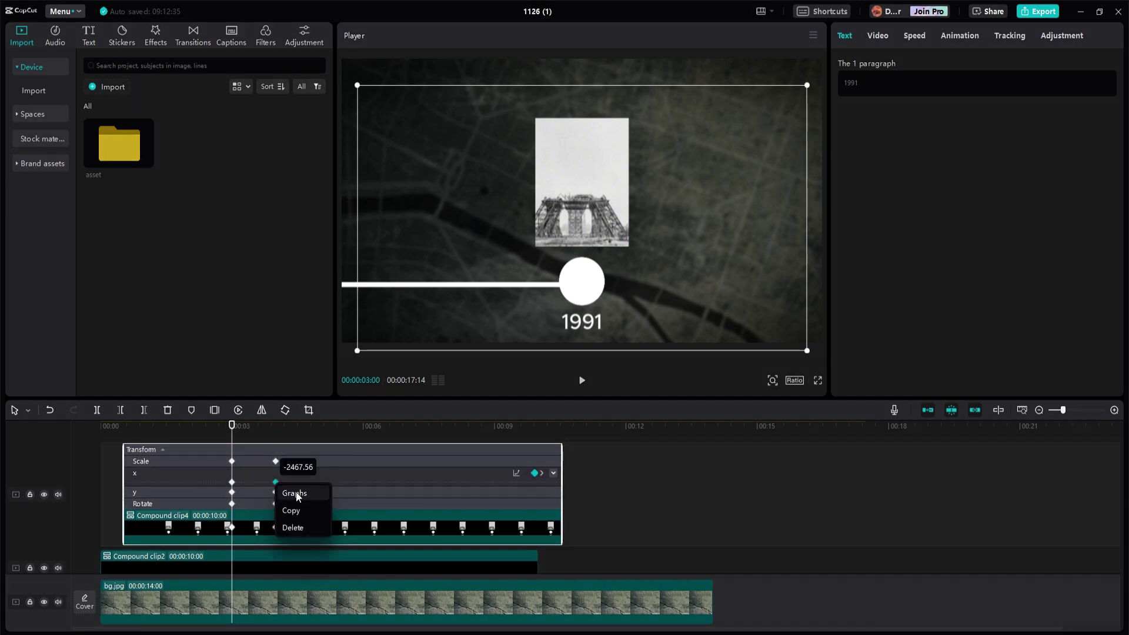
{"action": "left_click", "coordinate": [295, 492]}
{"action": "left_click", "coordinate": [397, 588]}
{"action": "left_click", "coordinate": [507, 492]}
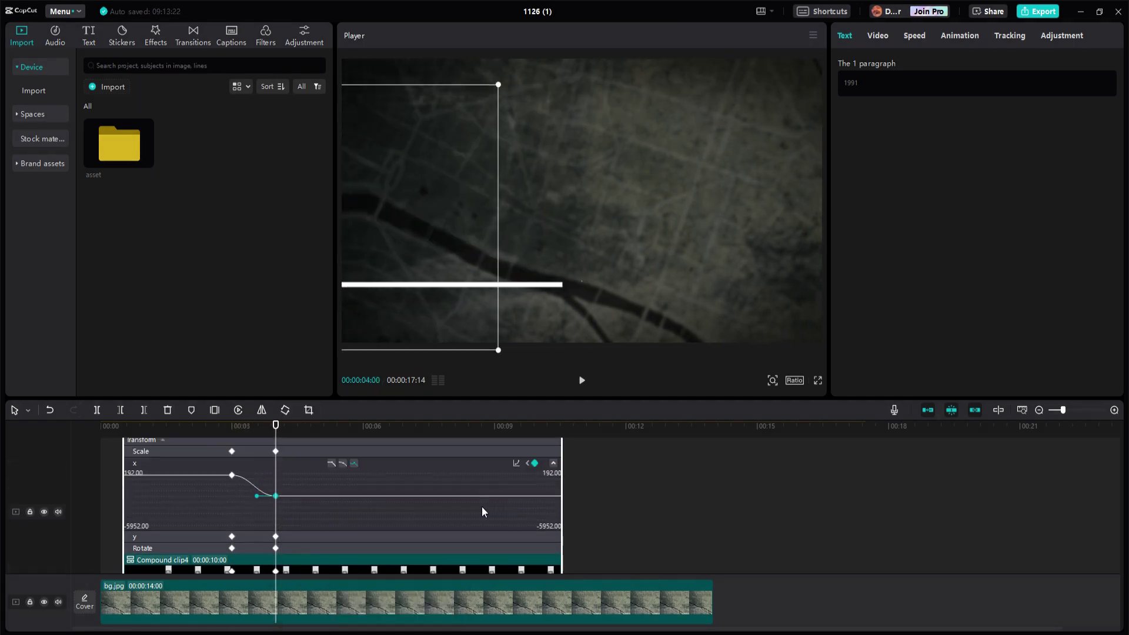
{"action": "left_click", "coordinate": [267, 425]}
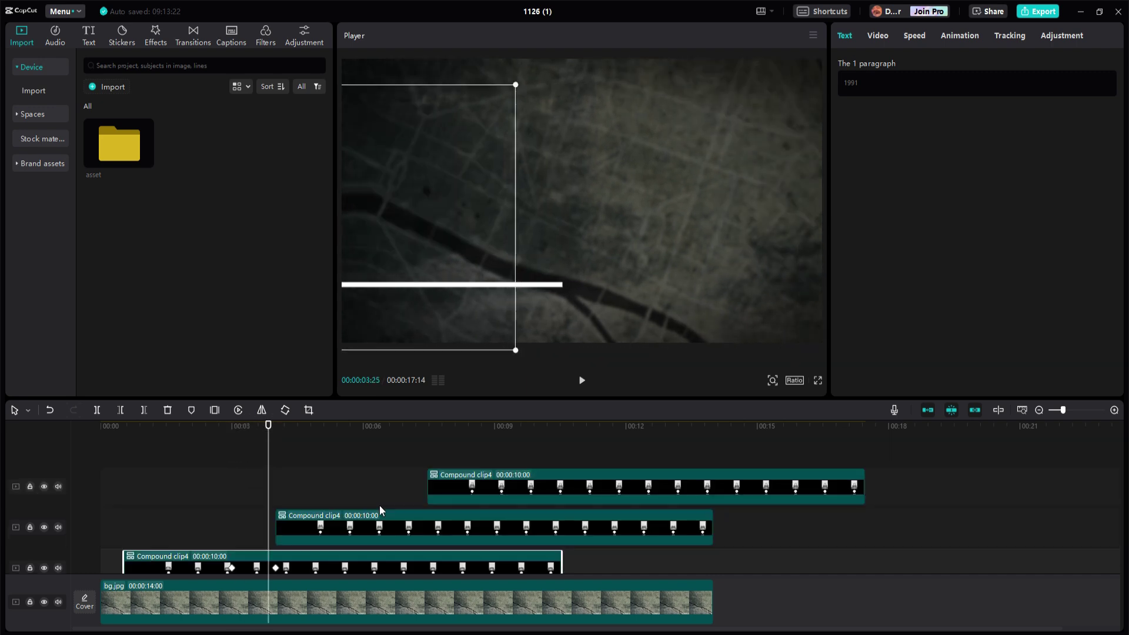
Give the second Compound clip4 layer's x keyframe an Ease curve.
{"action": "left_click", "coordinate": [371, 472]}
{"action": "left_click", "coordinate": [382, 527]}
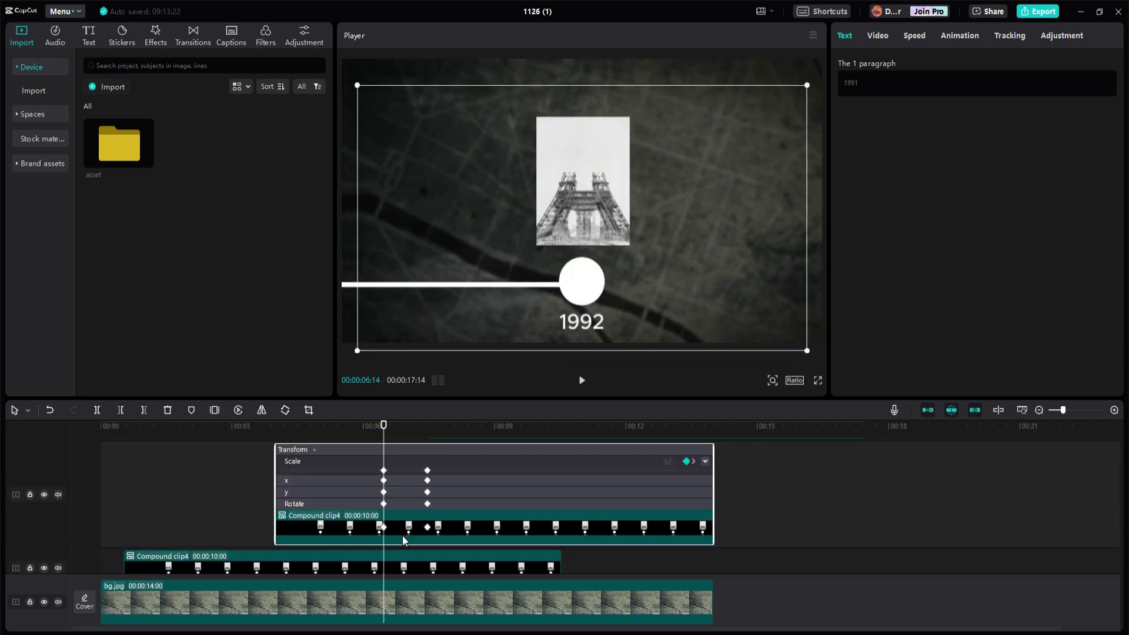
{"action": "right_click", "coordinate": [428, 482]}
{"action": "left_click", "coordinate": [458, 494]}
{"action": "left_click", "coordinate": [558, 597]}
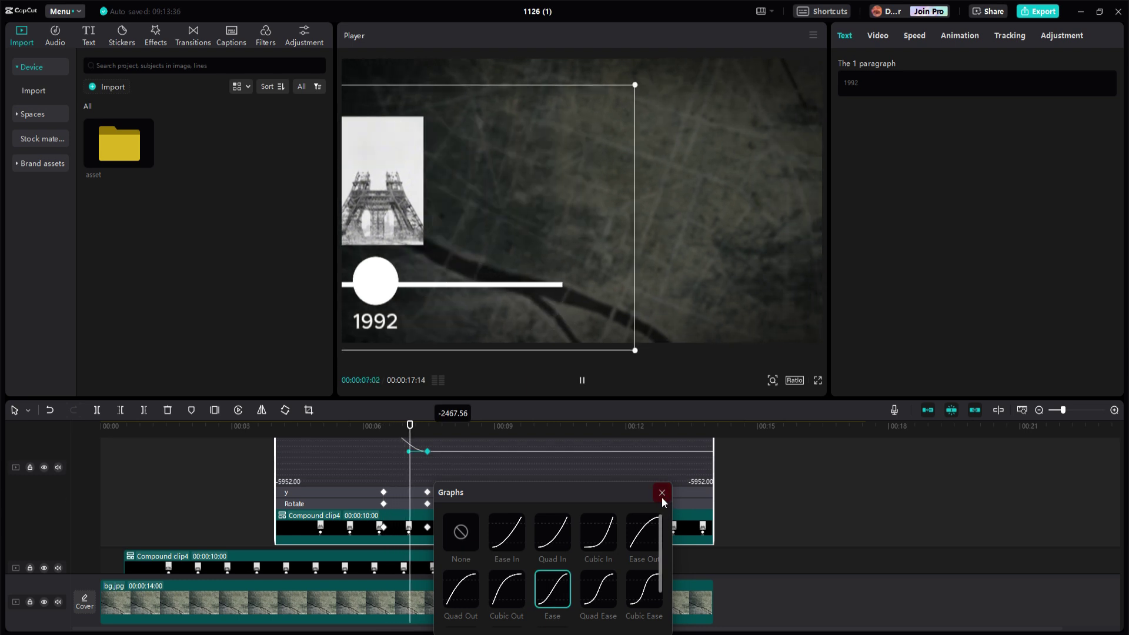
{"action": "left_click", "coordinate": [662, 493]}
Ease the third Compound clip4 layer's x keyframe, then return to the start to preview.
{"action": "left_click", "coordinate": [549, 496]}
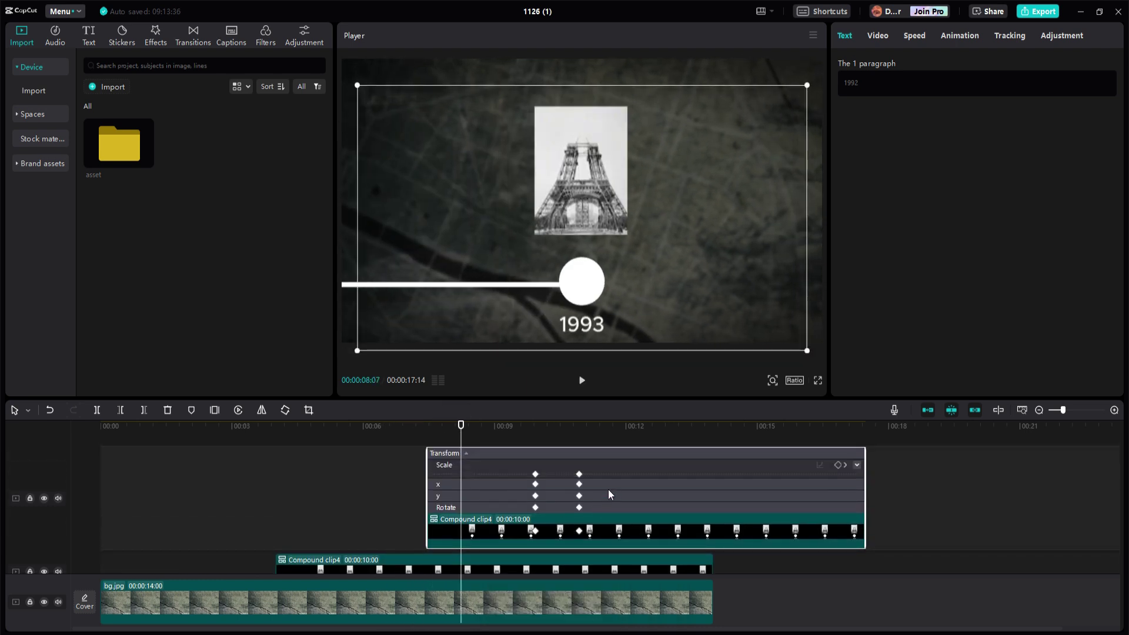
{"action": "right_click", "coordinate": [579, 486]}
{"action": "left_click", "coordinate": [604, 498]}
{"action": "left_click", "coordinate": [705, 588]}
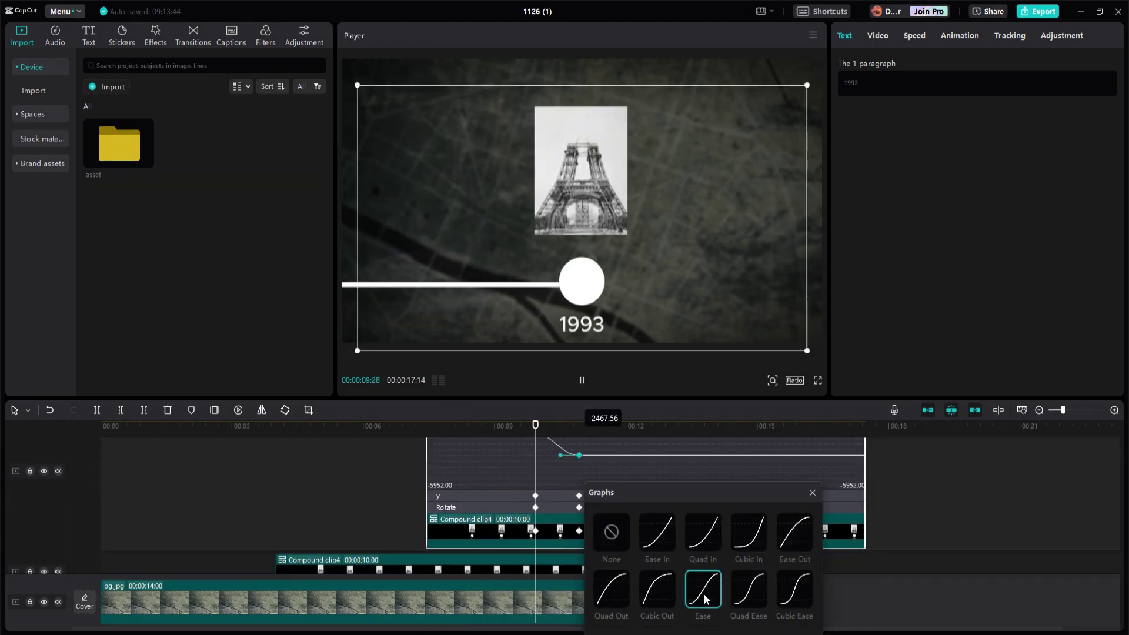
{"action": "left_click", "coordinate": [812, 493]}
{"action": "key", "text": "Home"}
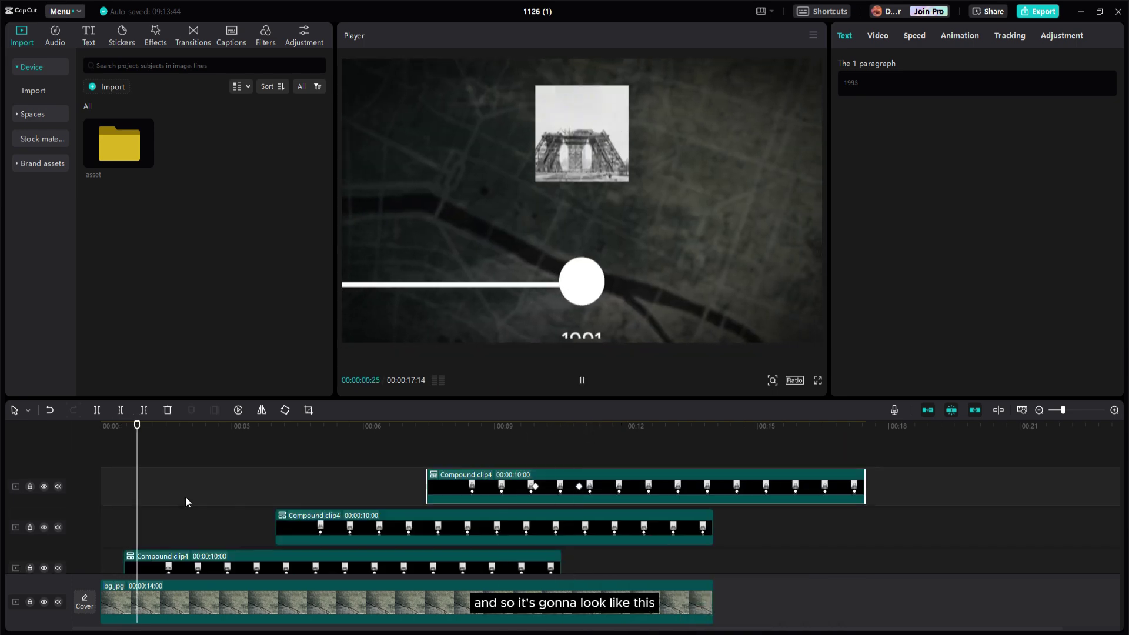